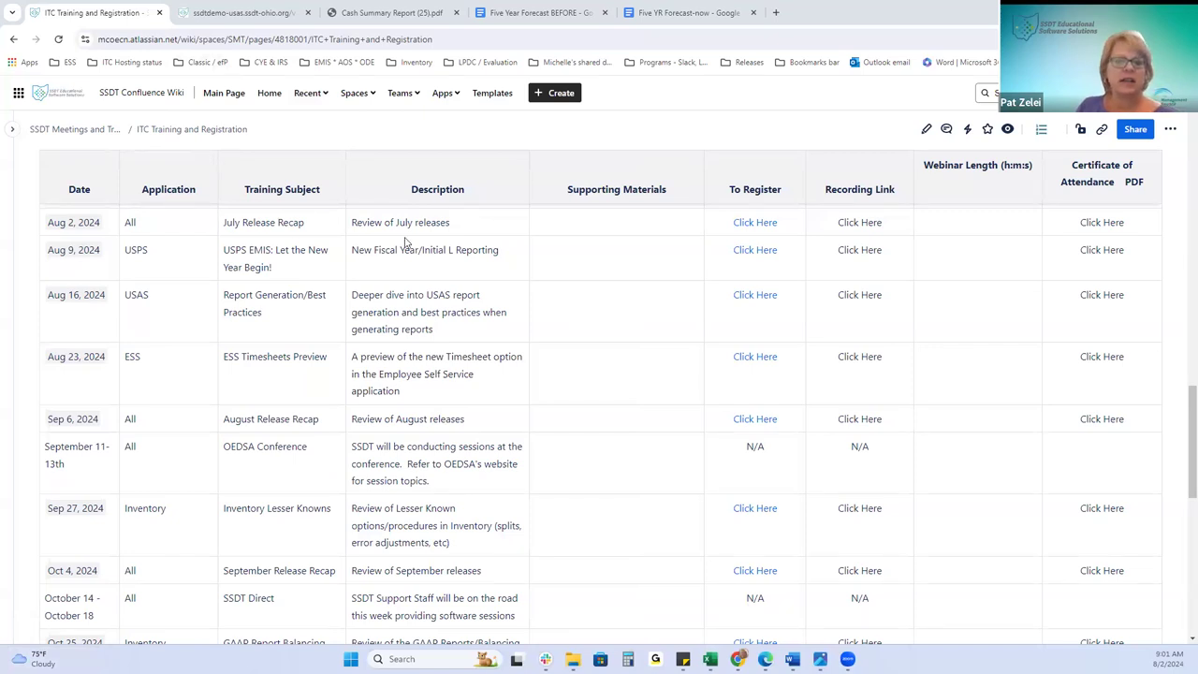
- From the SSDT Meetings and Trainings overview, open the Calendar Year 2024 release recap
click(12, 129)
scroll(56, 205, down, 1)
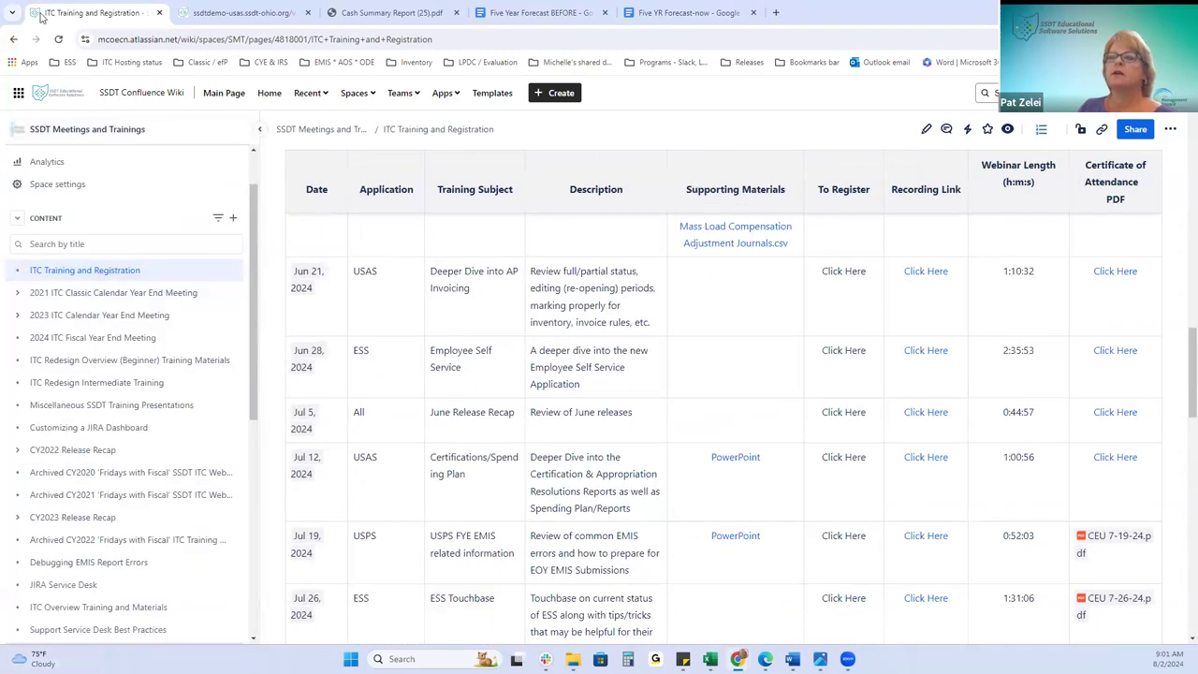
click(15, 41)
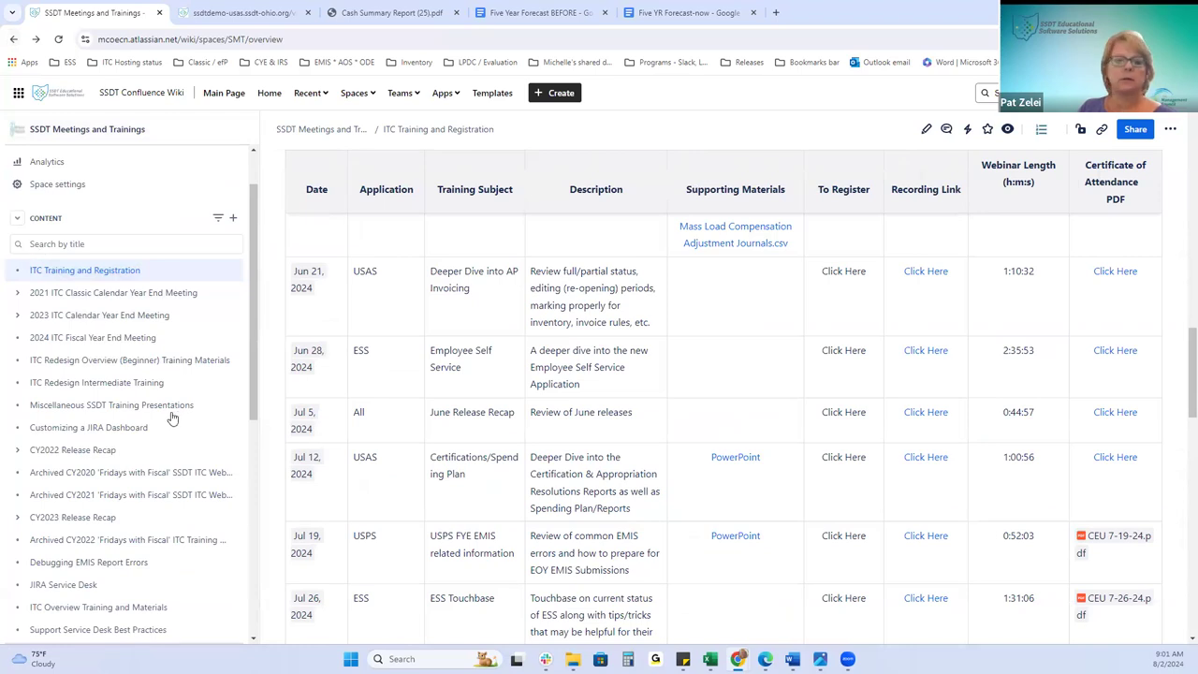
scroll(606, 491, down, 4)
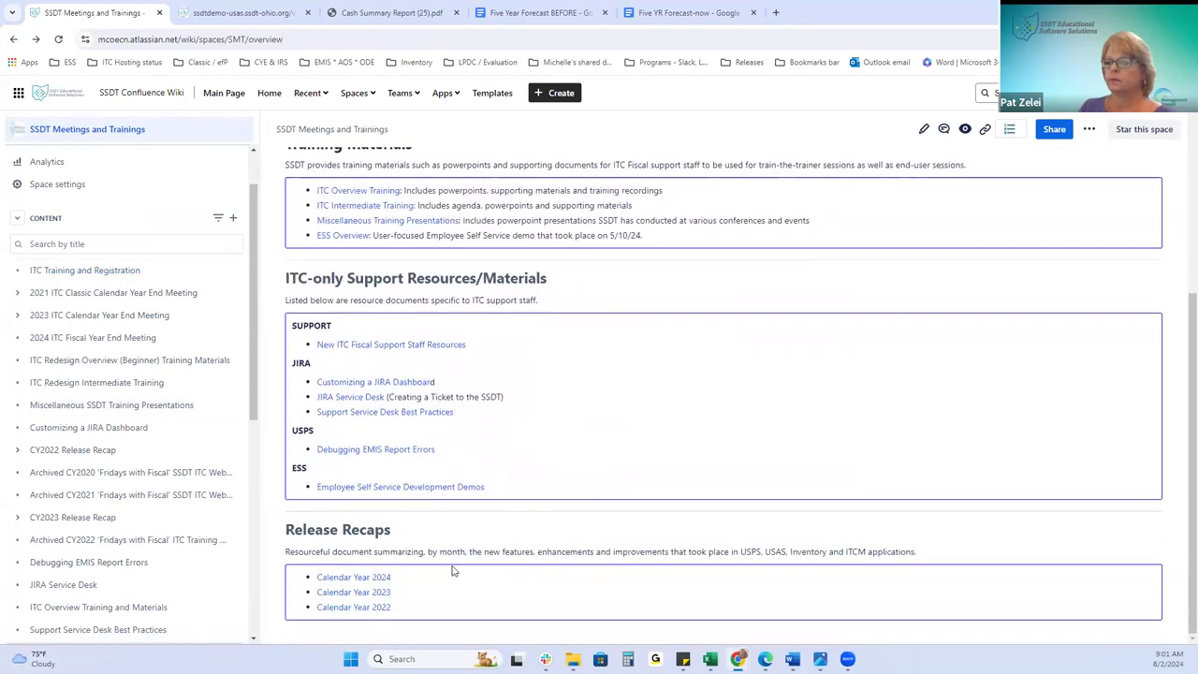
click(374, 577)
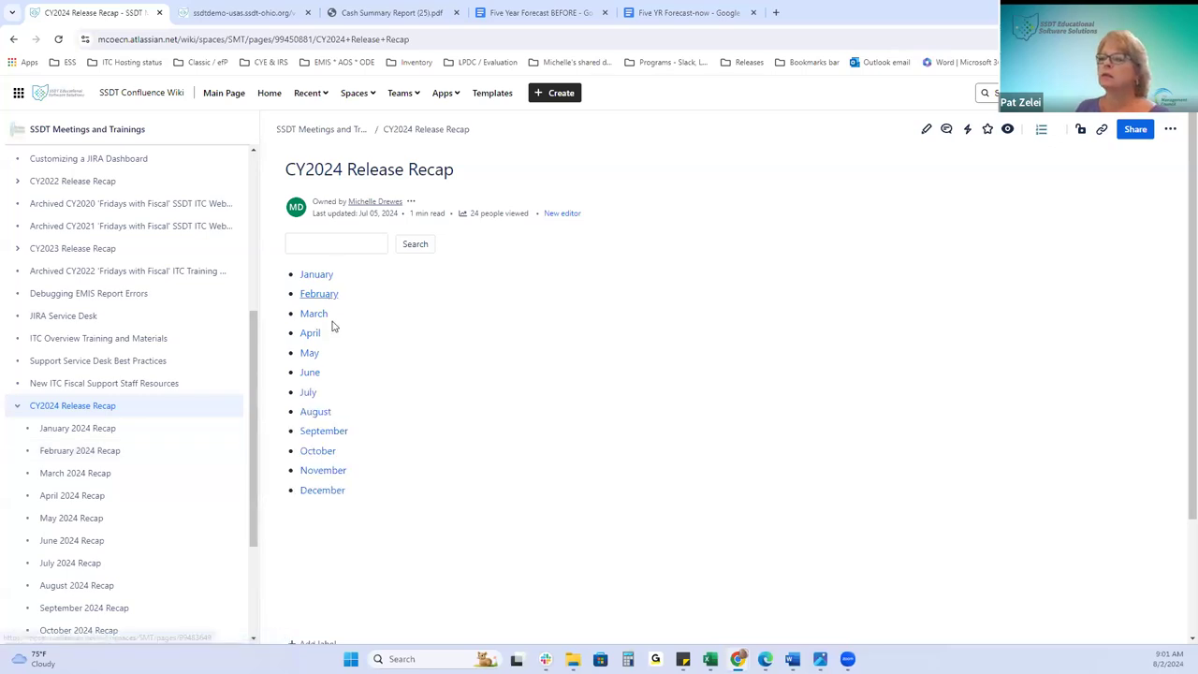
- Open the July 2024 recap and scroll through its USAS Releases, Bug Fixes and Improvements
click(310, 394)
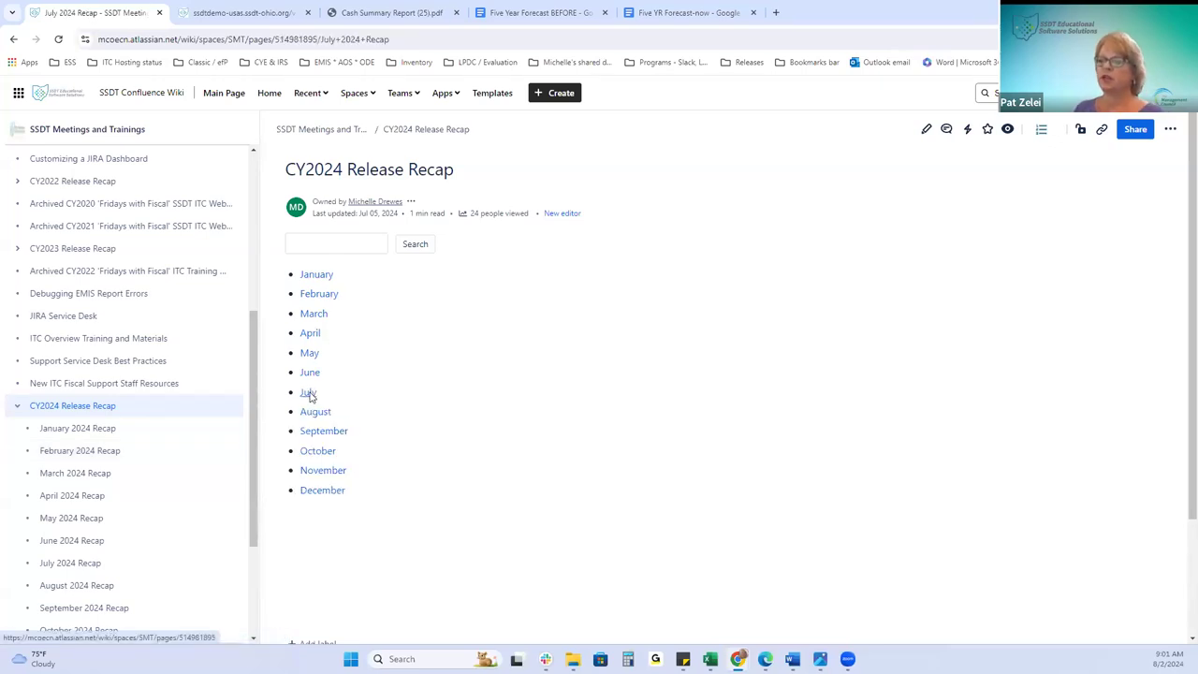
scroll(742, 360, down, 3)
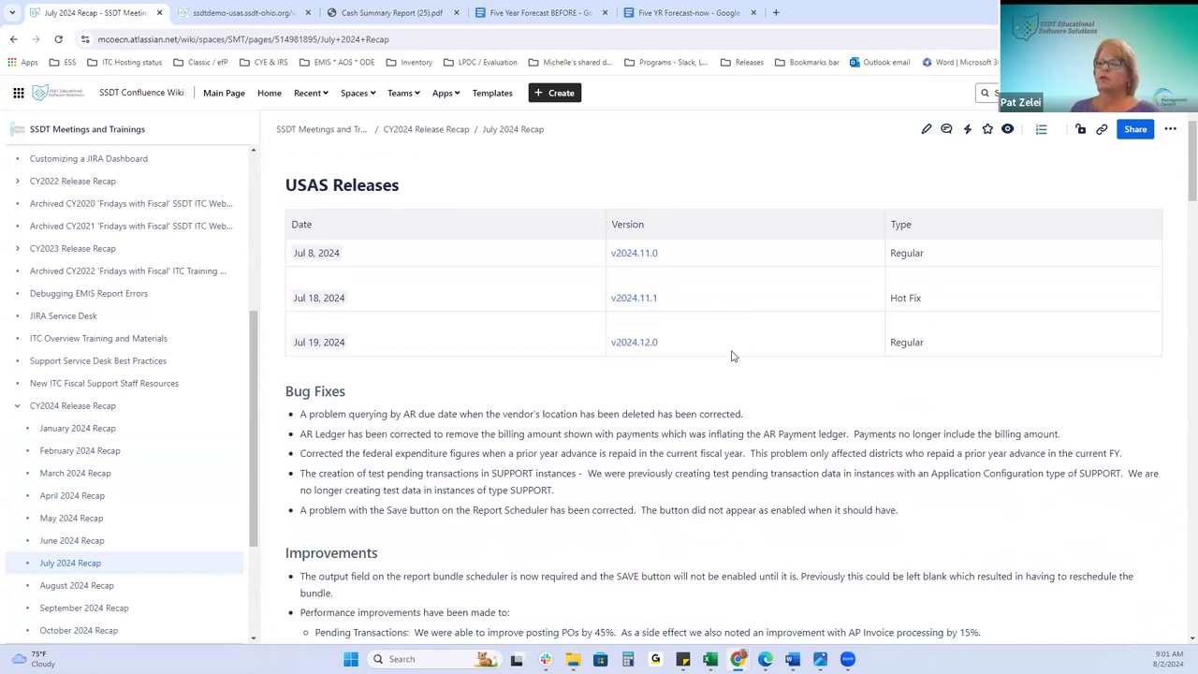
scroll(634, 468, down, 2)
scroll(617, 458, down, 2)
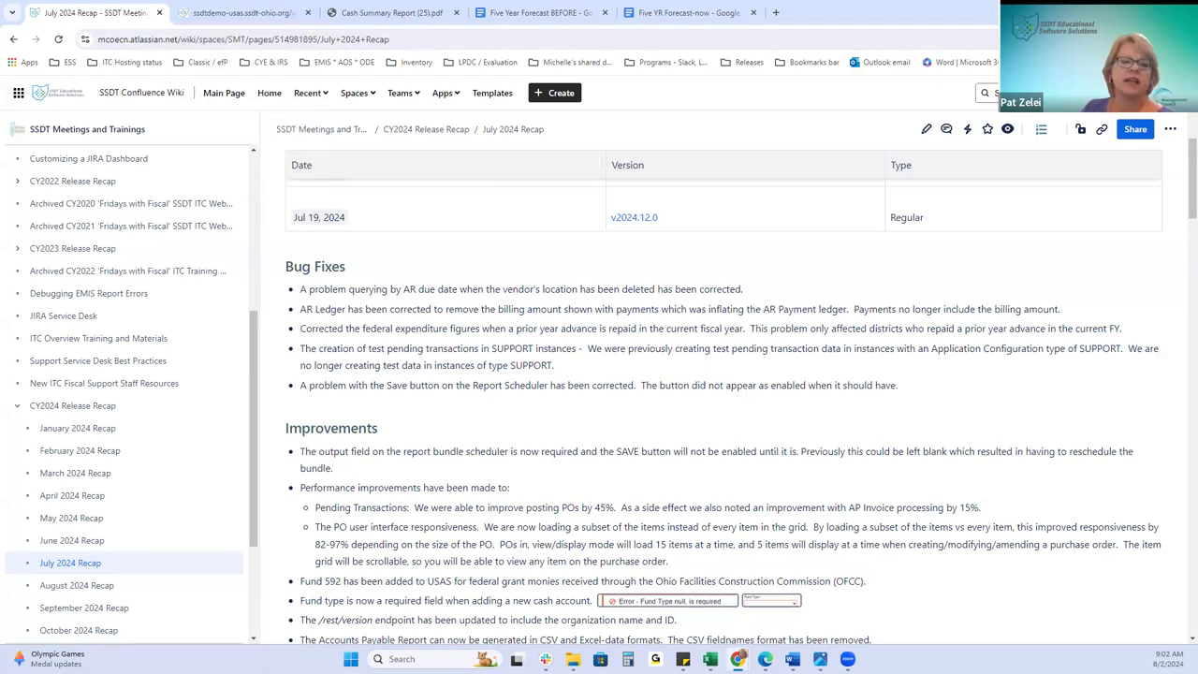
- Open Accounts Receivable > AR Ledger Query in USAS
mouse_move(99, 158)
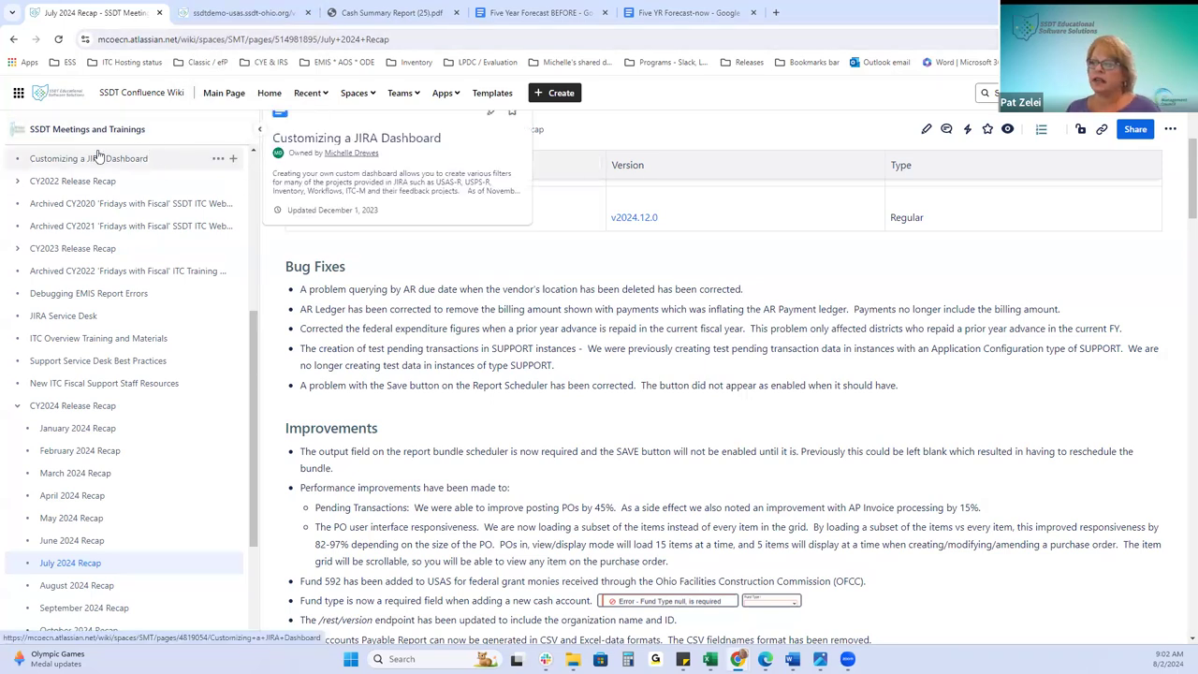
click(241, 11)
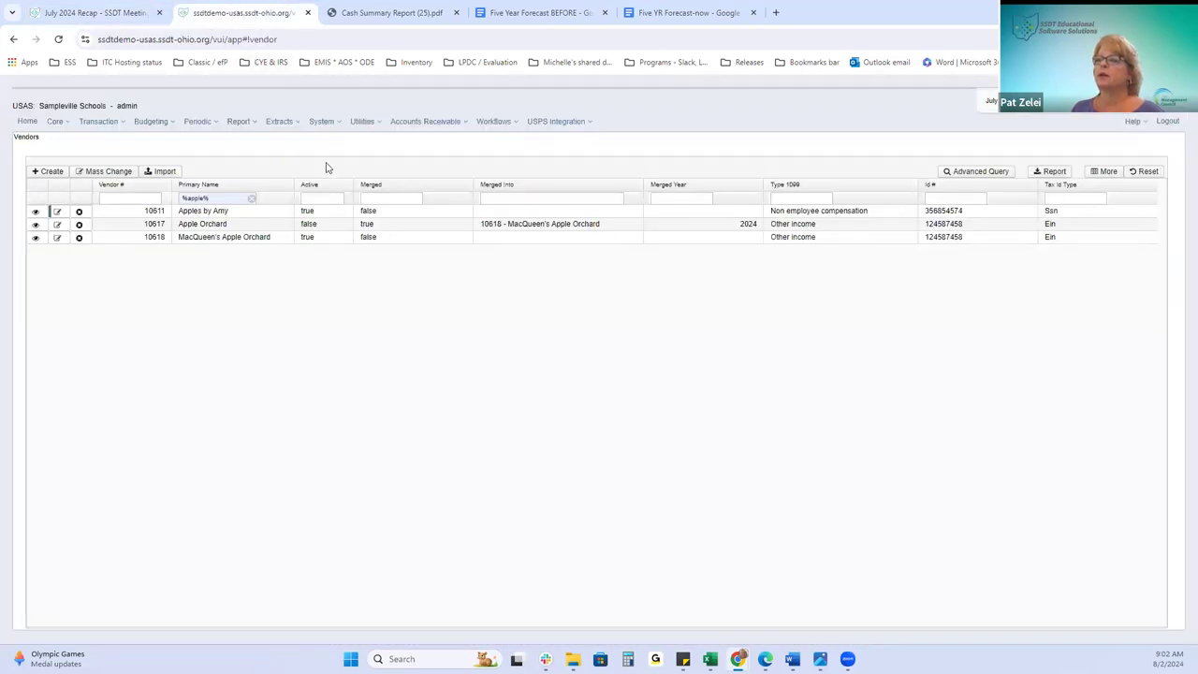
click(427, 121)
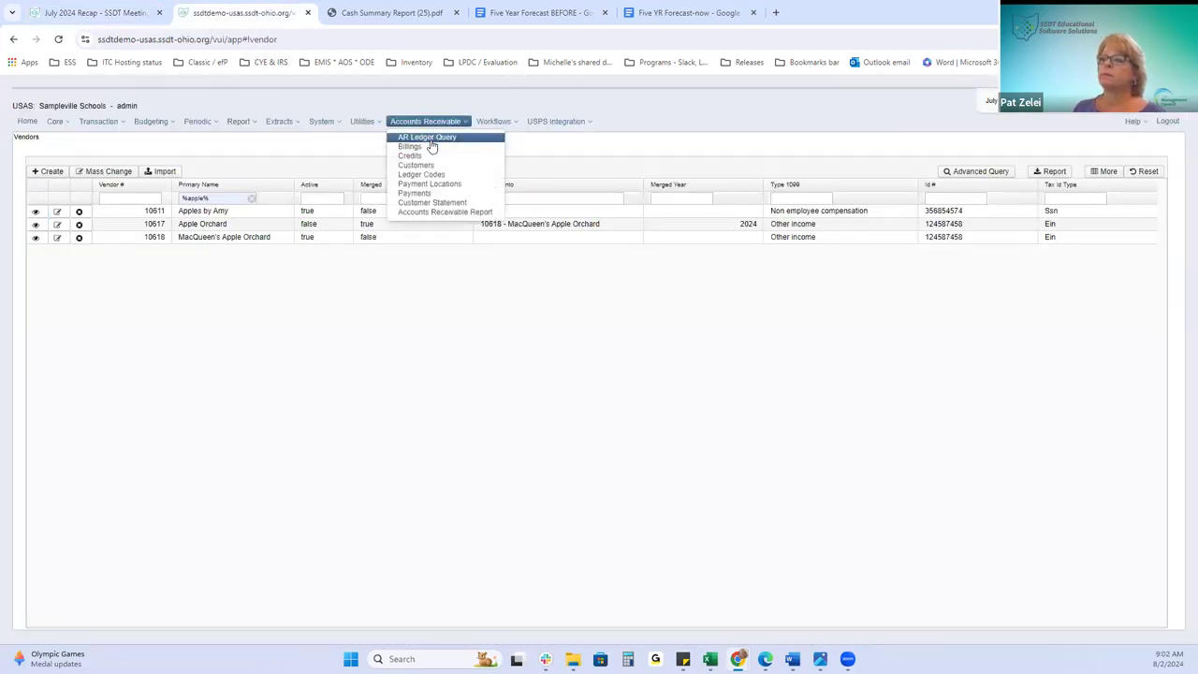
click(433, 146)
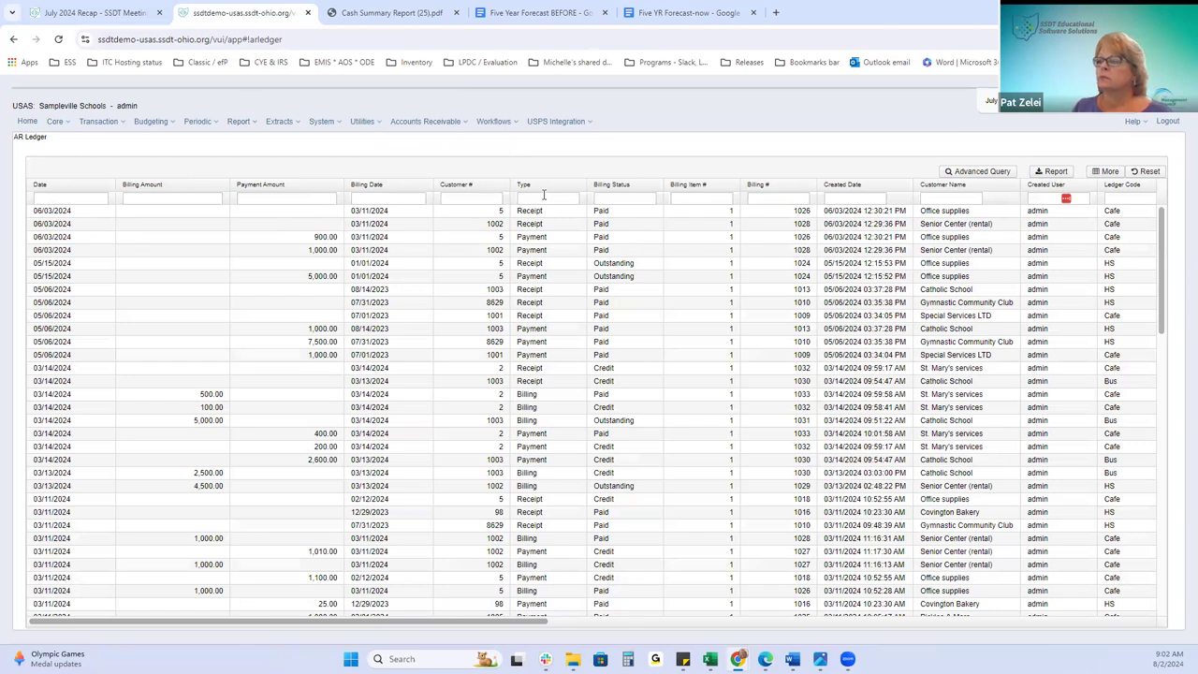
- Sort by Type, move Type beside Billing Amount, filter Type by 'p', then return to the recap
click(545, 185)
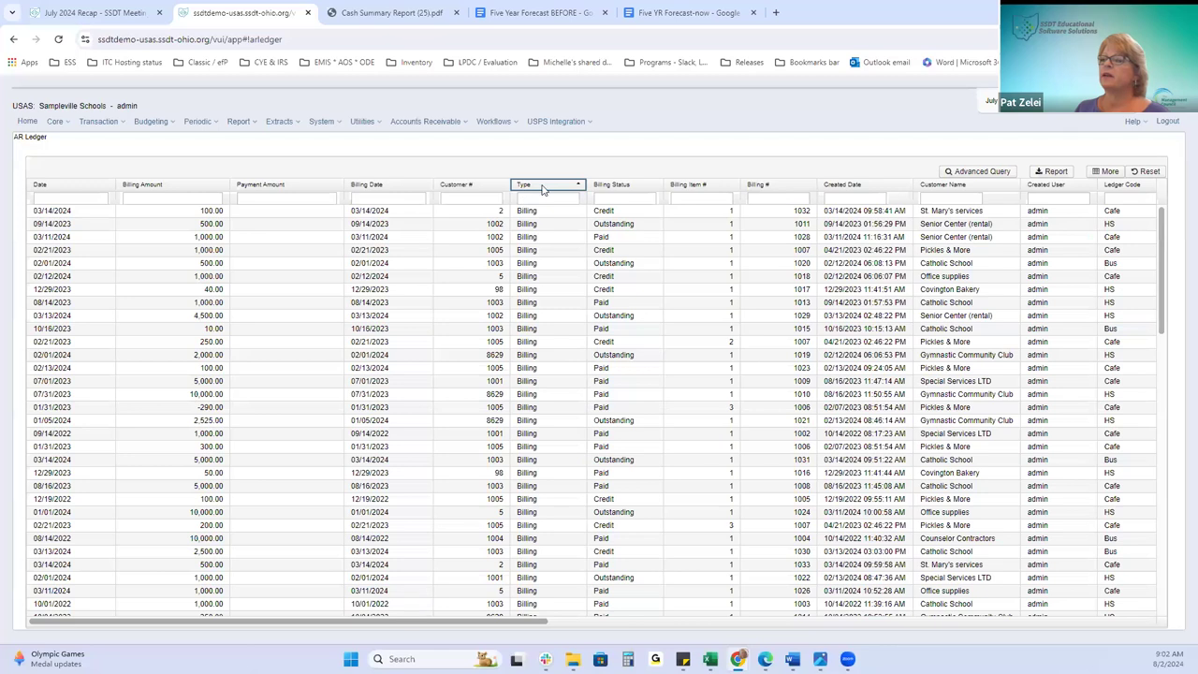
drag(543, 187, 271, 200)
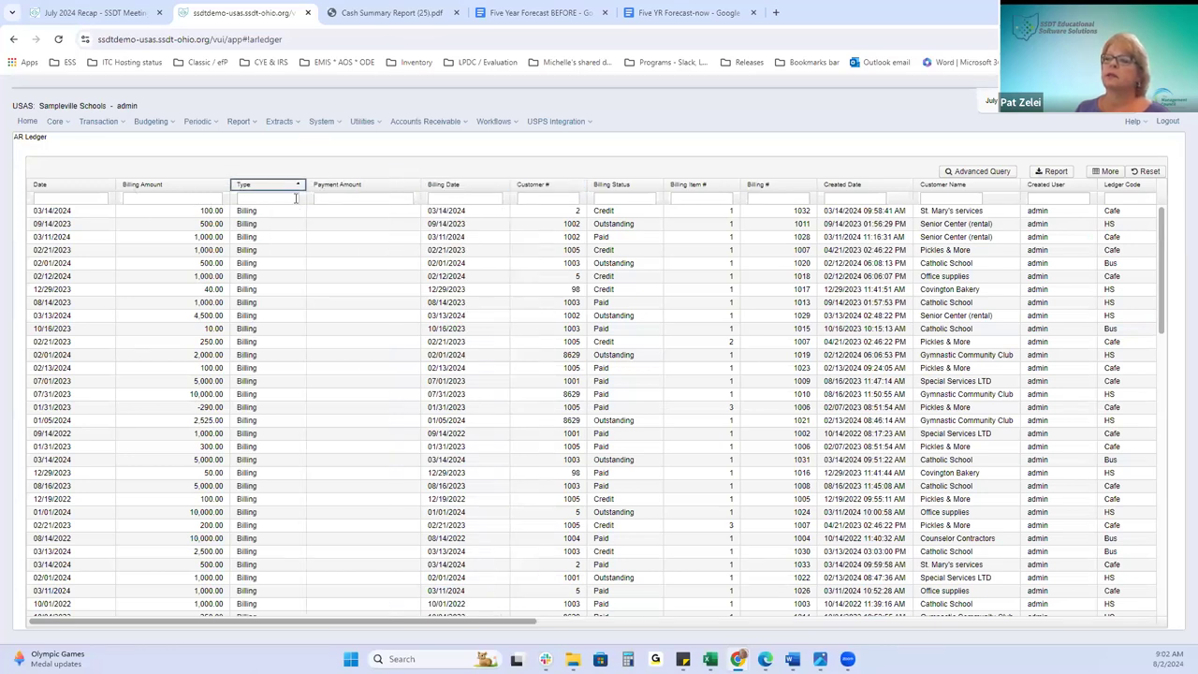
click(290, 198)
text(b)
key(BackSpace)
text(p)
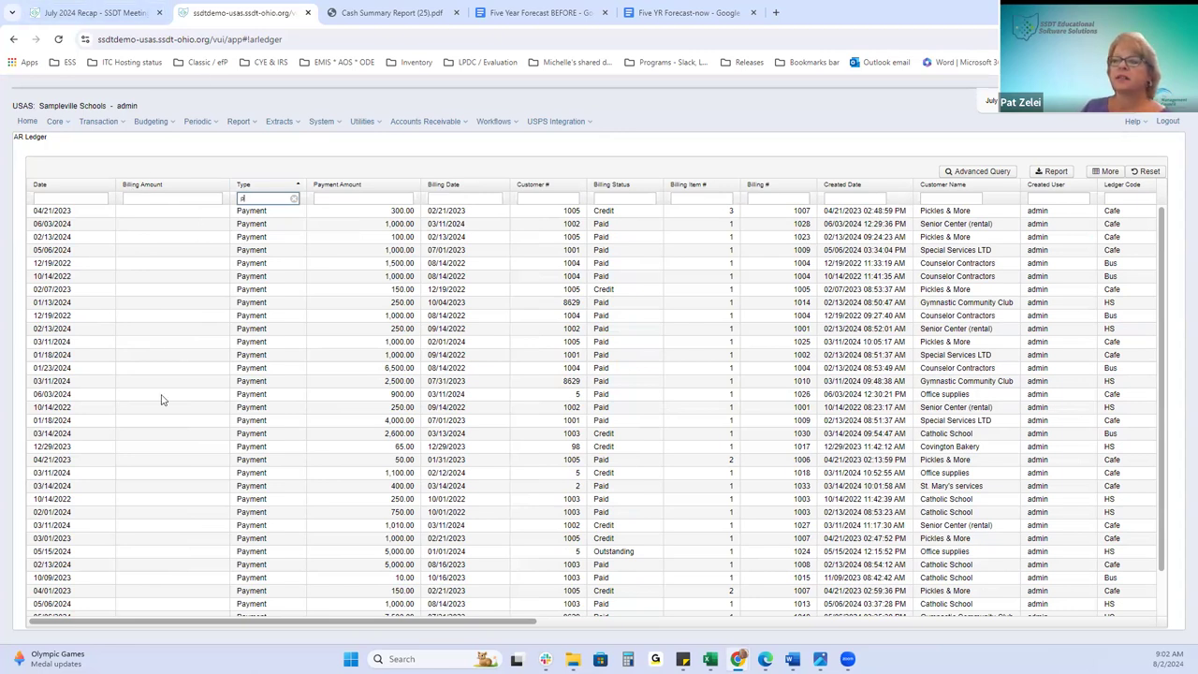
click(98, 7)
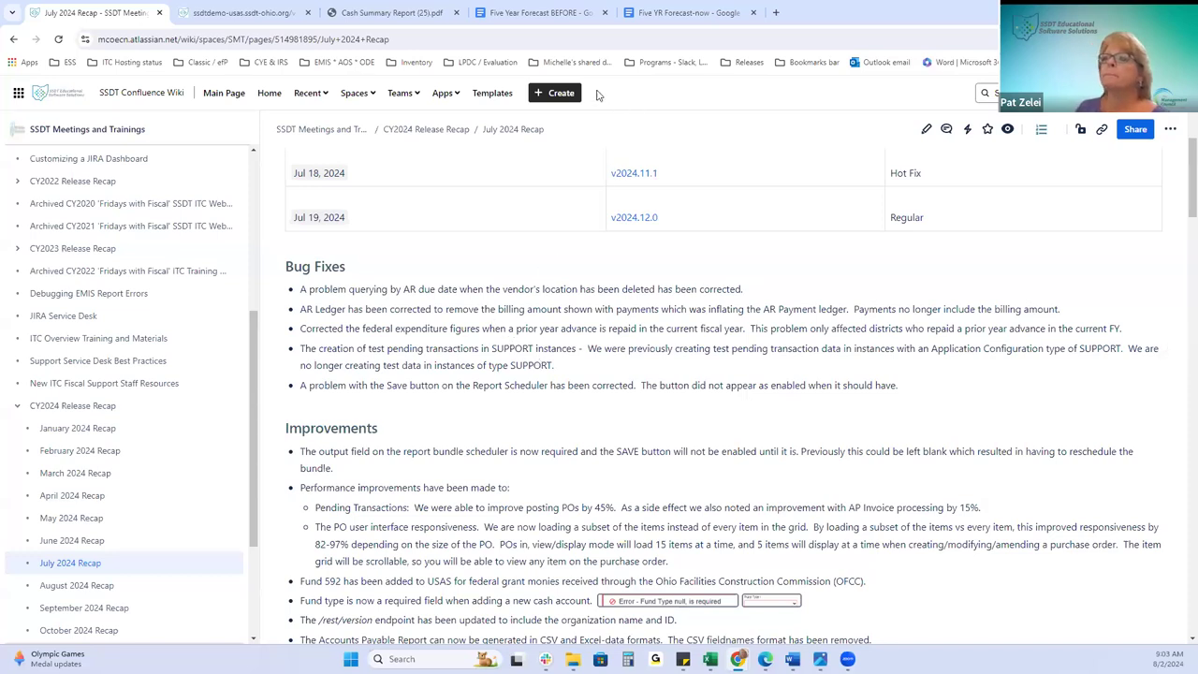
- Scroll the Cash Summary Report PDF to page 2 and highlight account code 516-9923
click(393, 13)
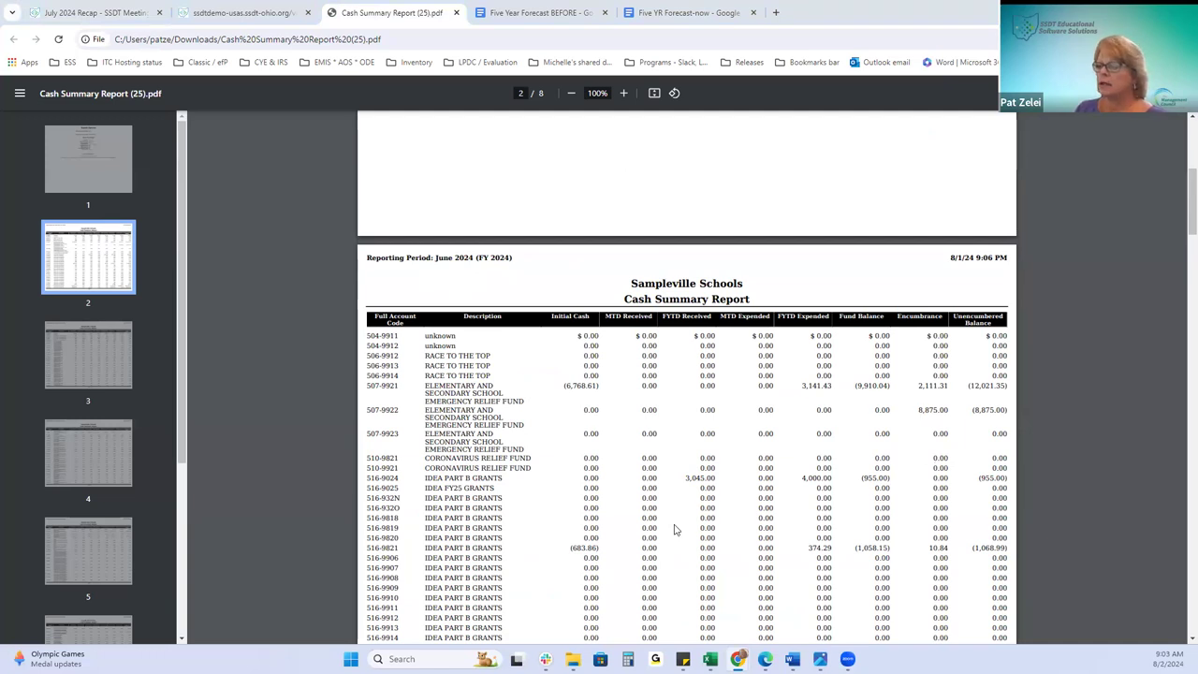
scroll(652, 518, down, 2)
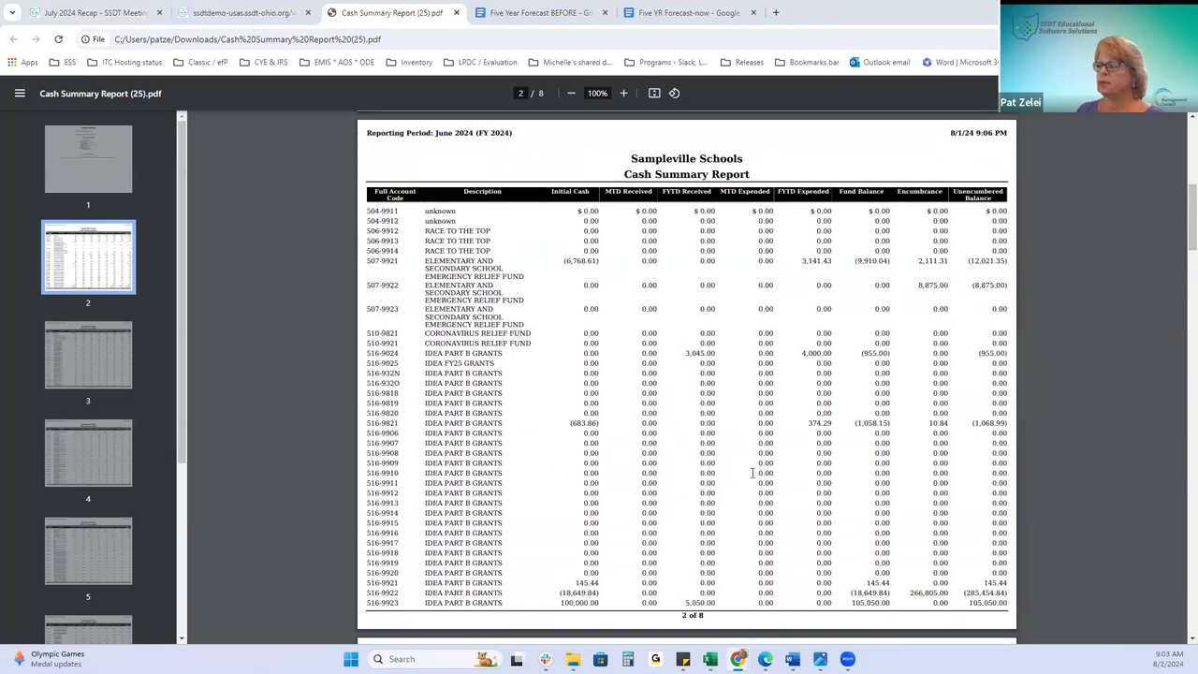
scroll(753, 478, down, 1)
scroll(462, 486, down, 2)
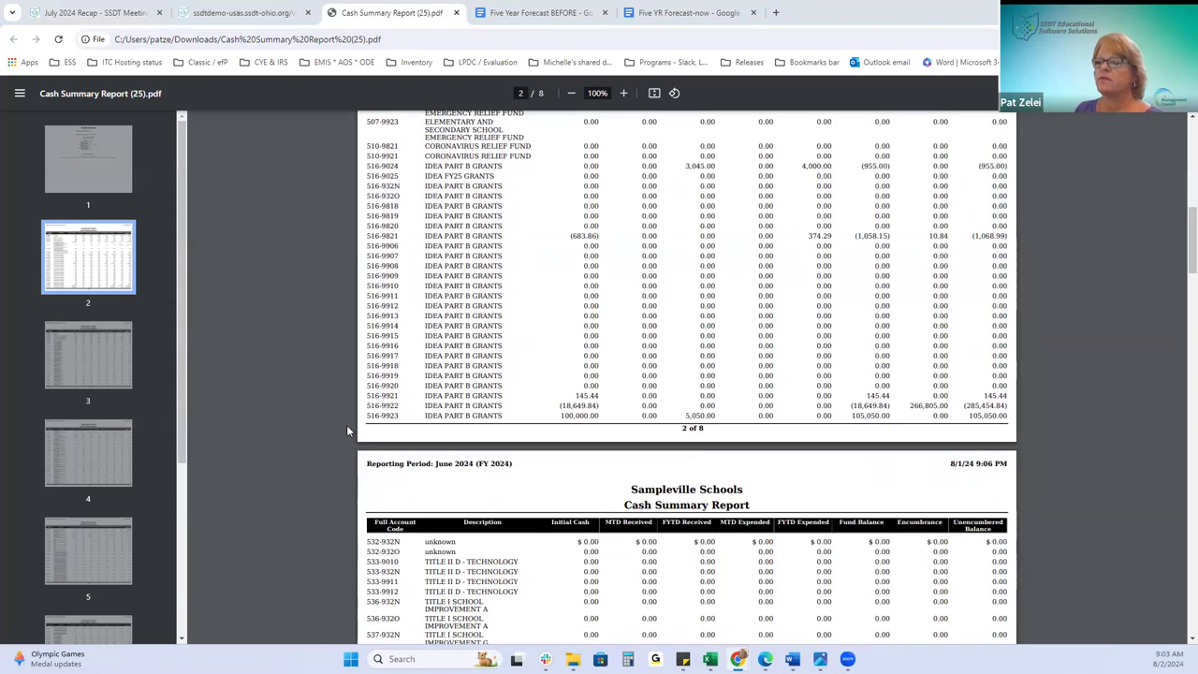
drag(366, 417, 419, 418)
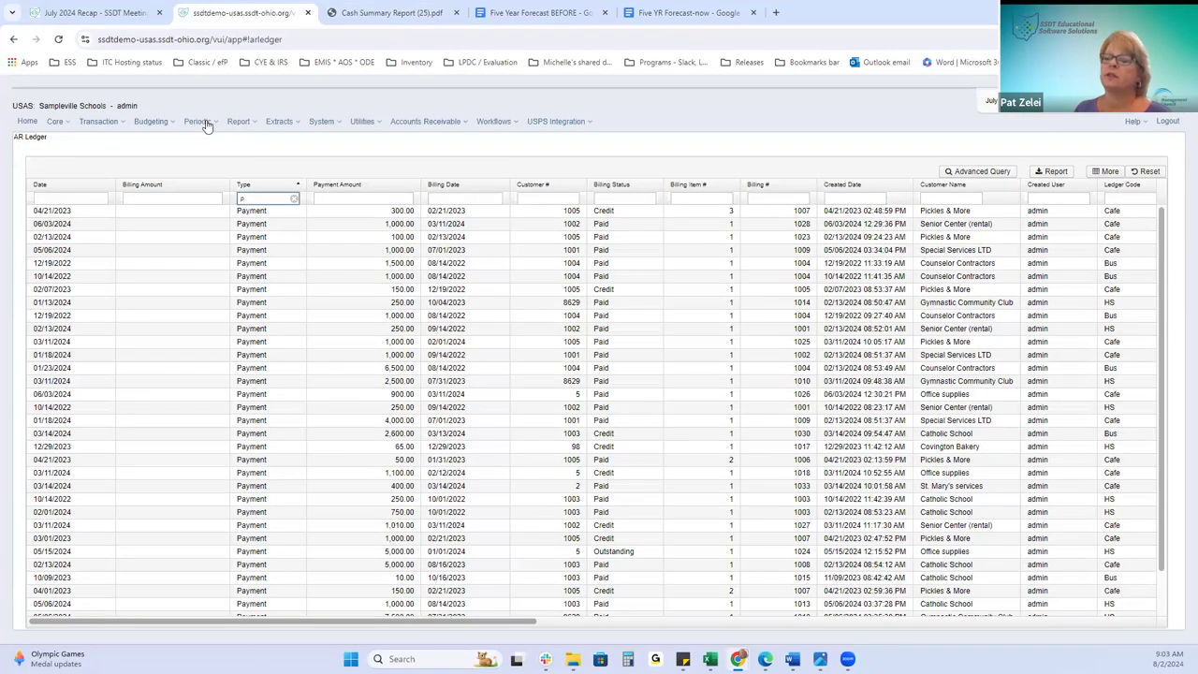
- Open Periodic > Federal Assistance Detail and filter Fiscal Year End to 2024 and Fund to 516
click(202, 122)
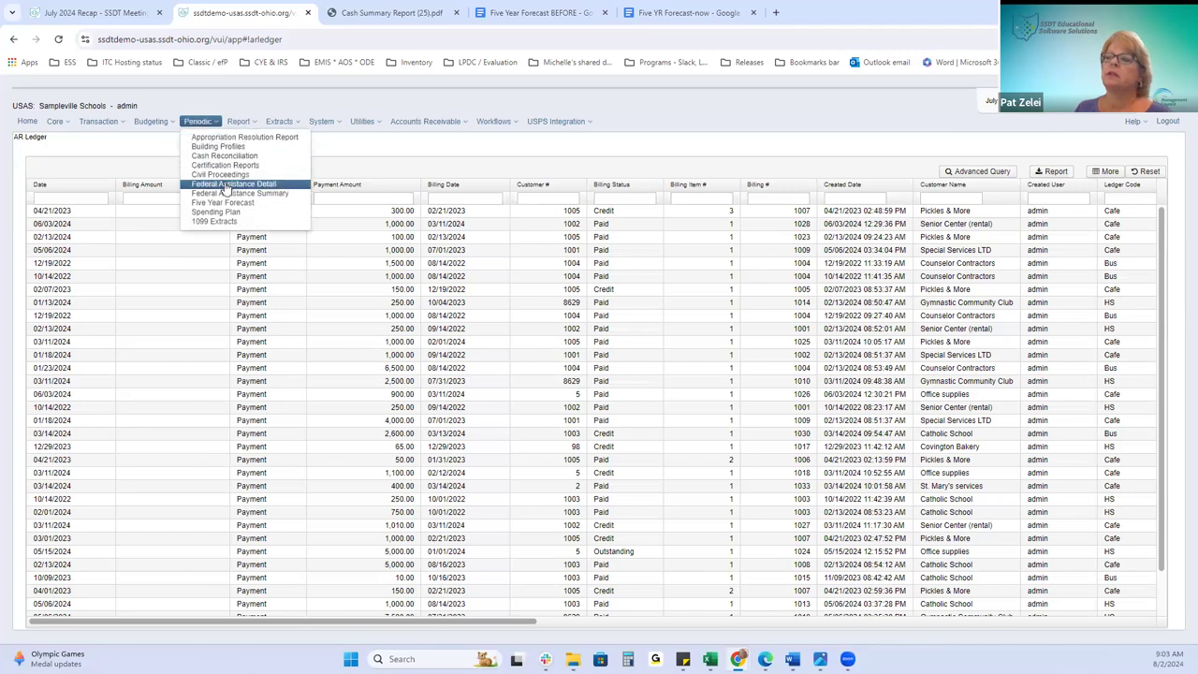
click(225, 185)
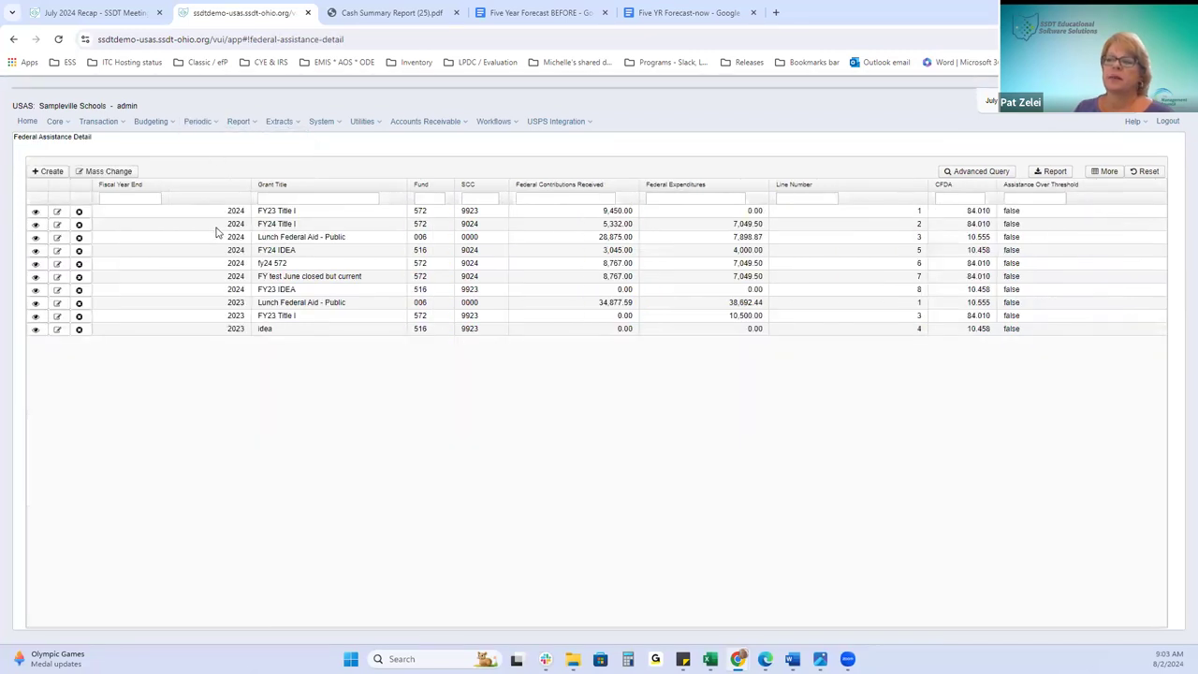
click(132, 198)
text(2024)
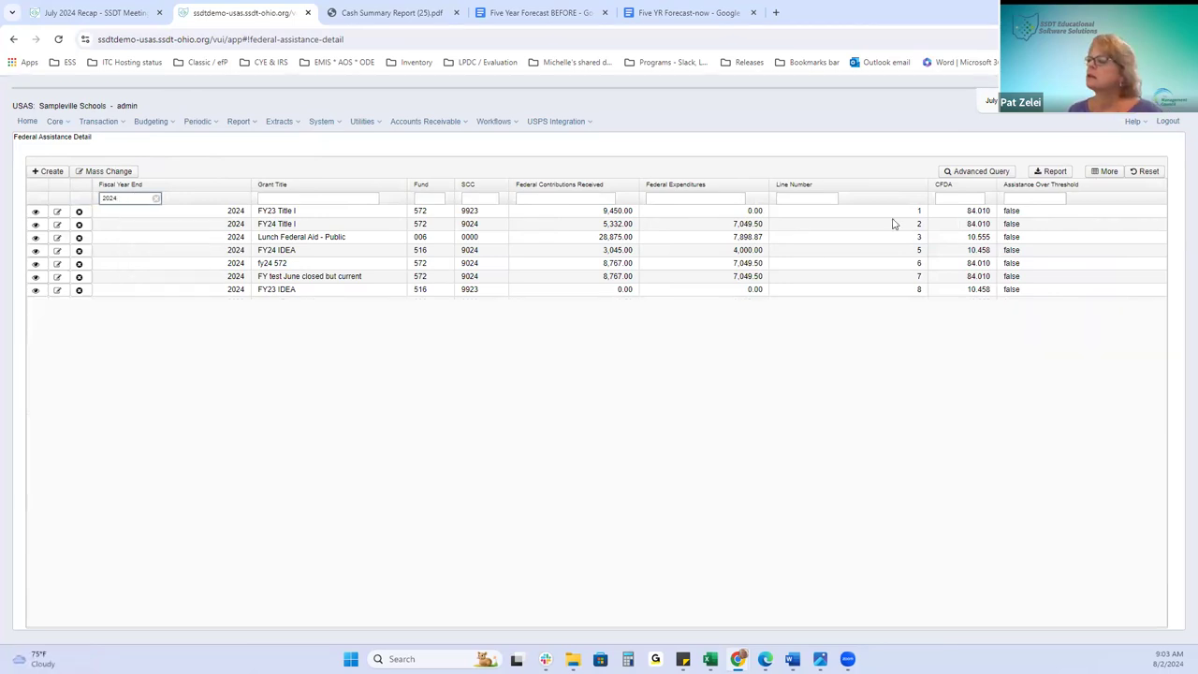
click(425, 198)
text(516)
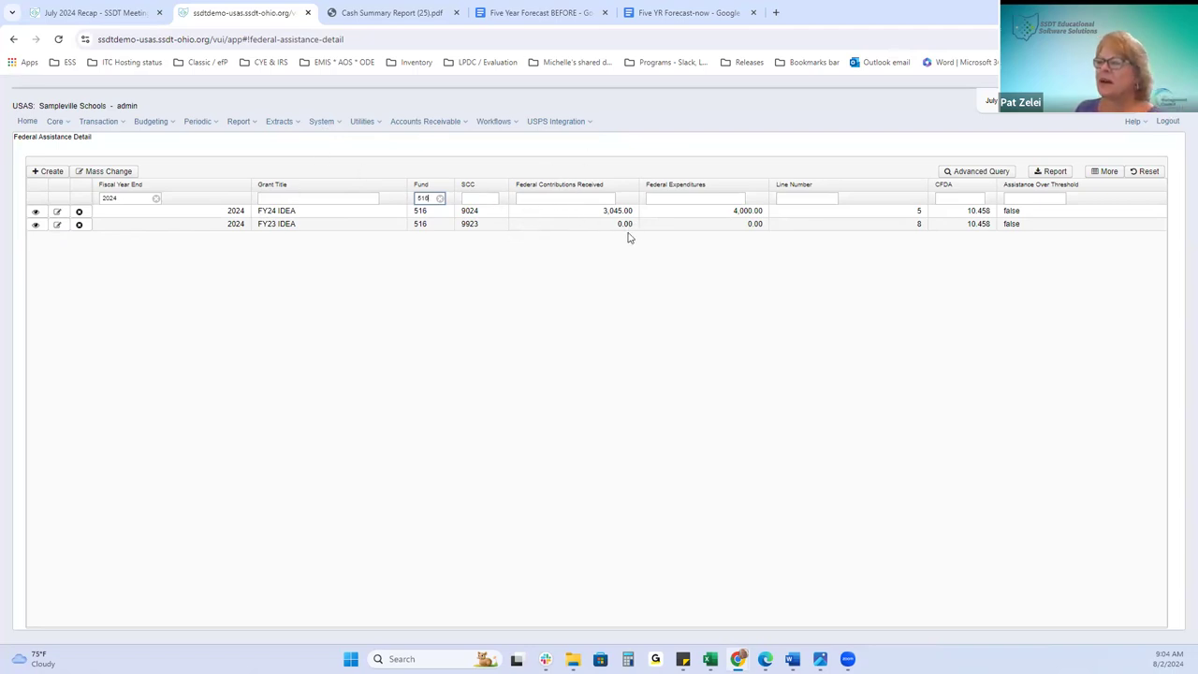
click(94, 14)
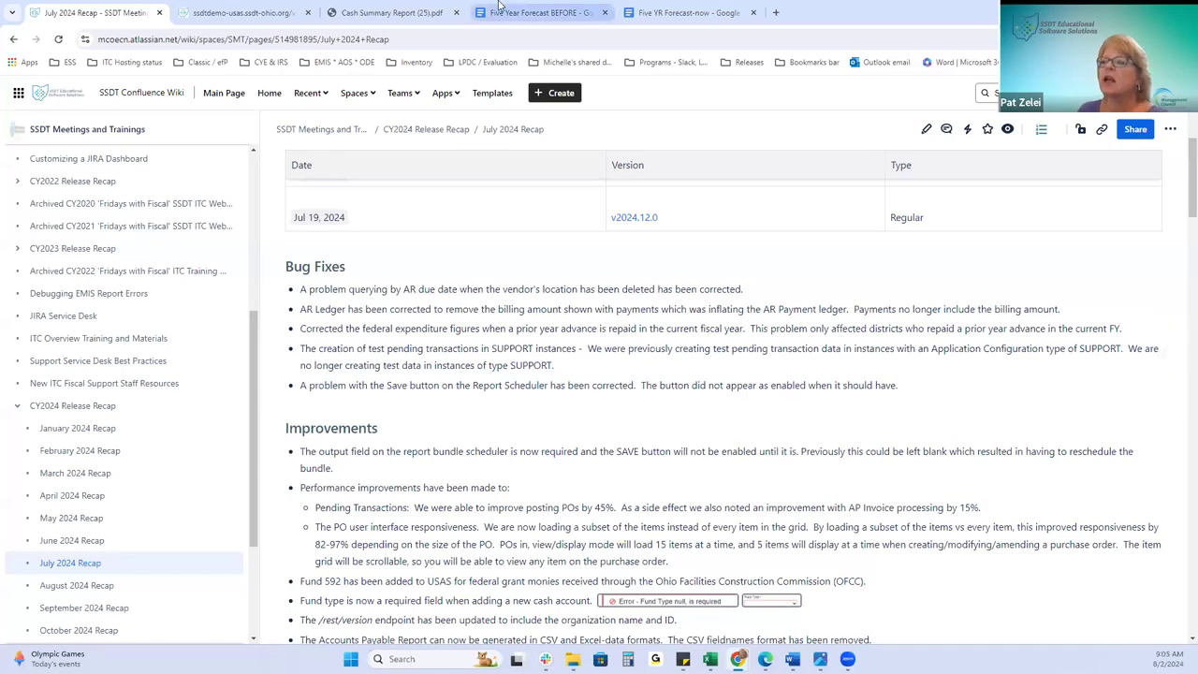
scroll(372, 463, down, 3)
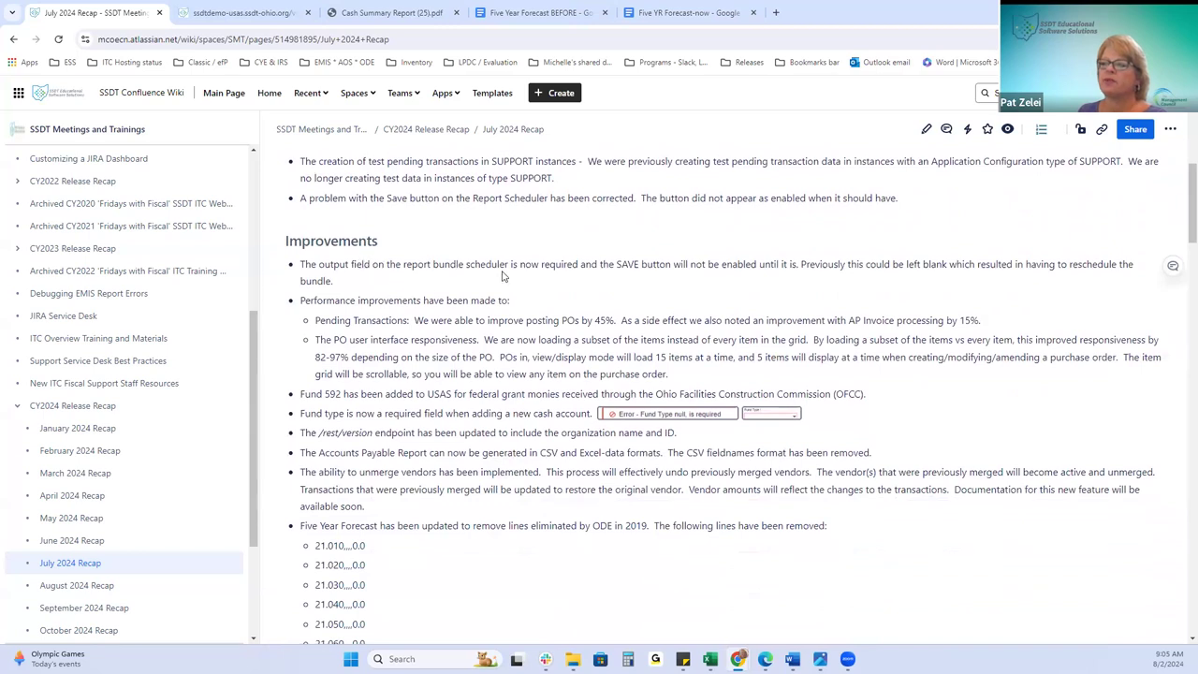
- Open Report > Report Bundles in USAS and bring up Board Bundle's schedule settings
click(234, 13)
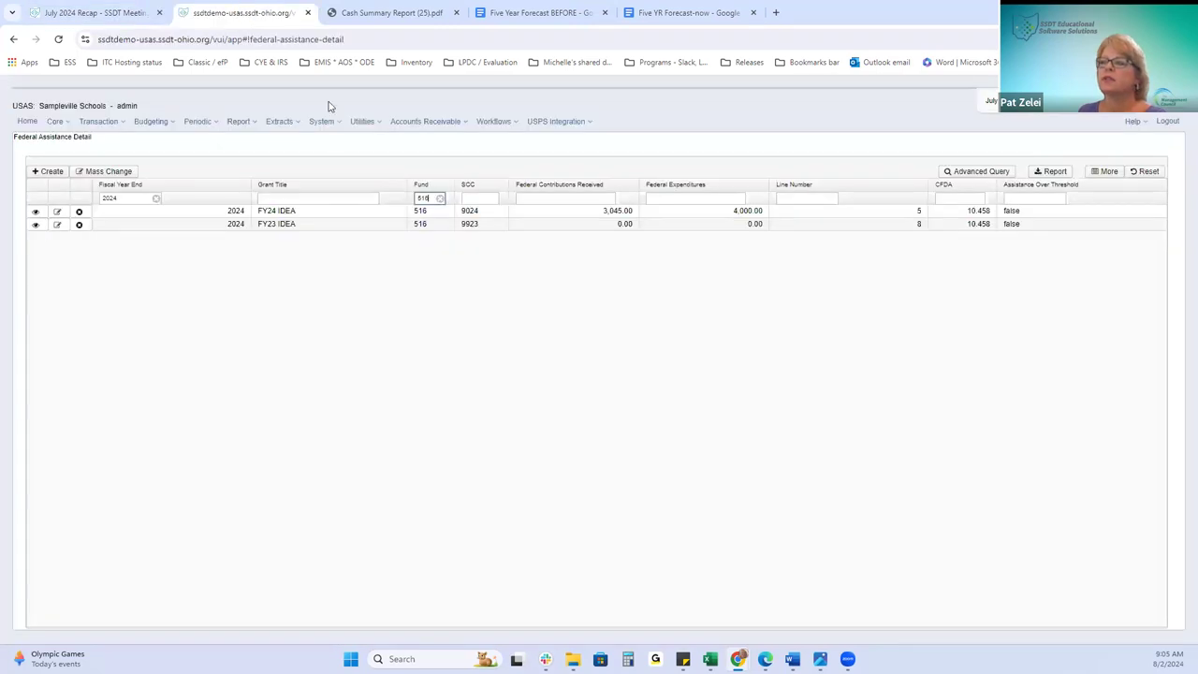
click(253, 127)
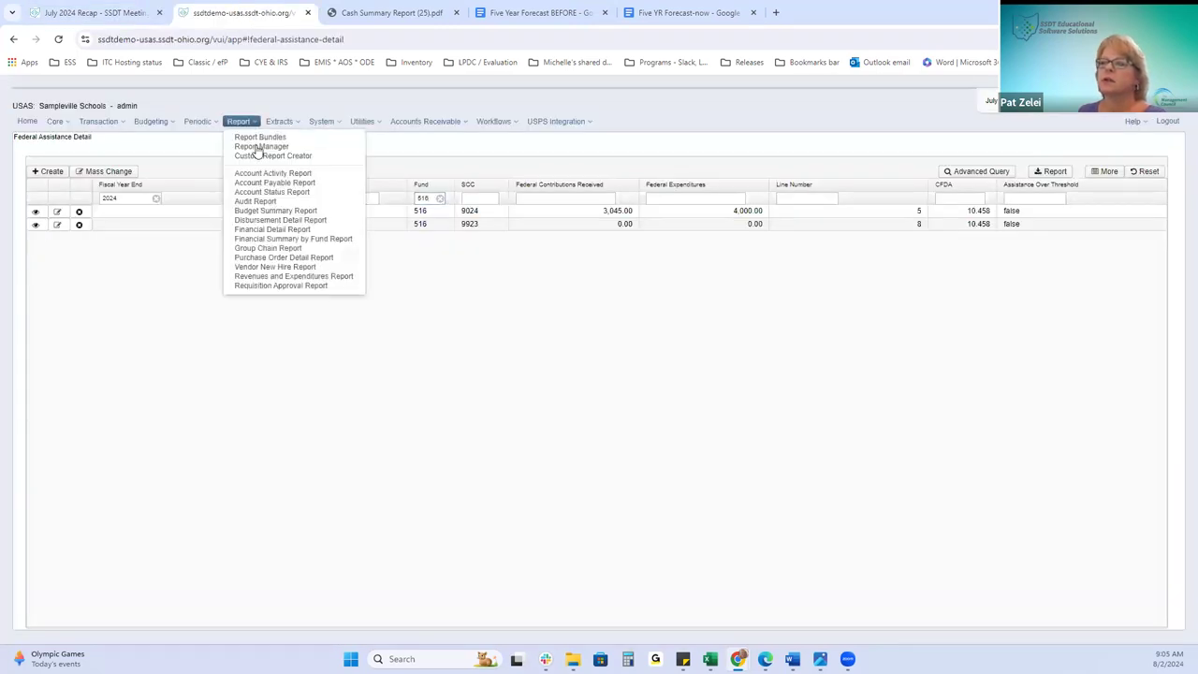
click(266, 145)
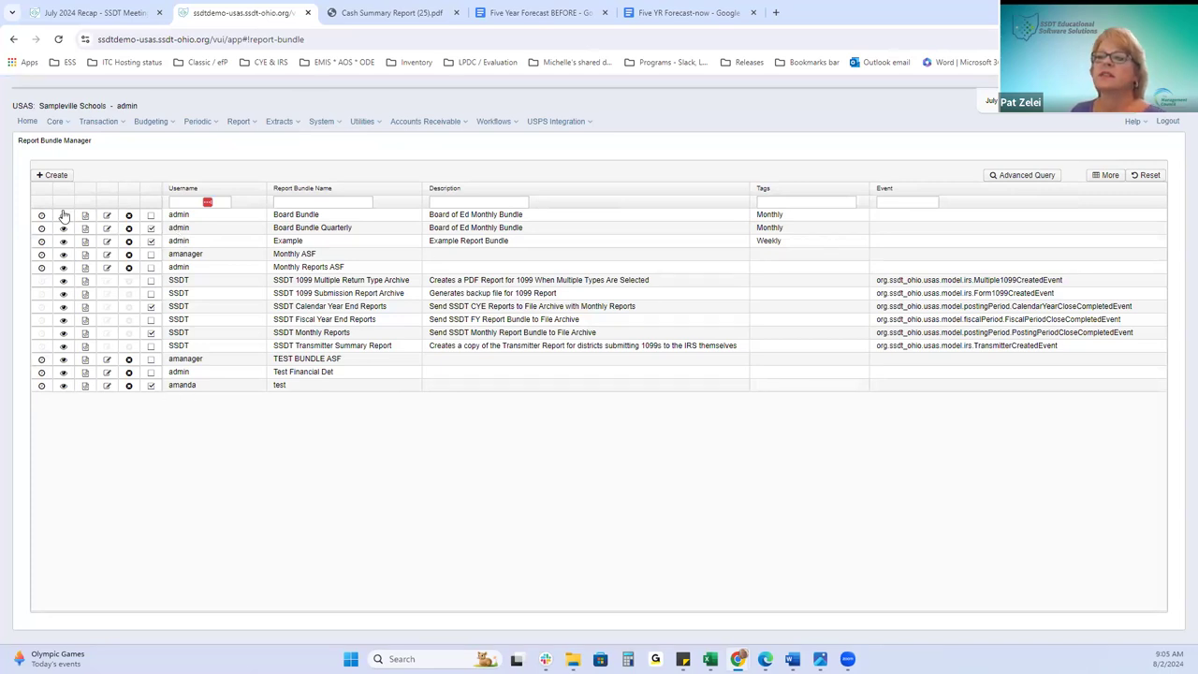
click(41, 216)
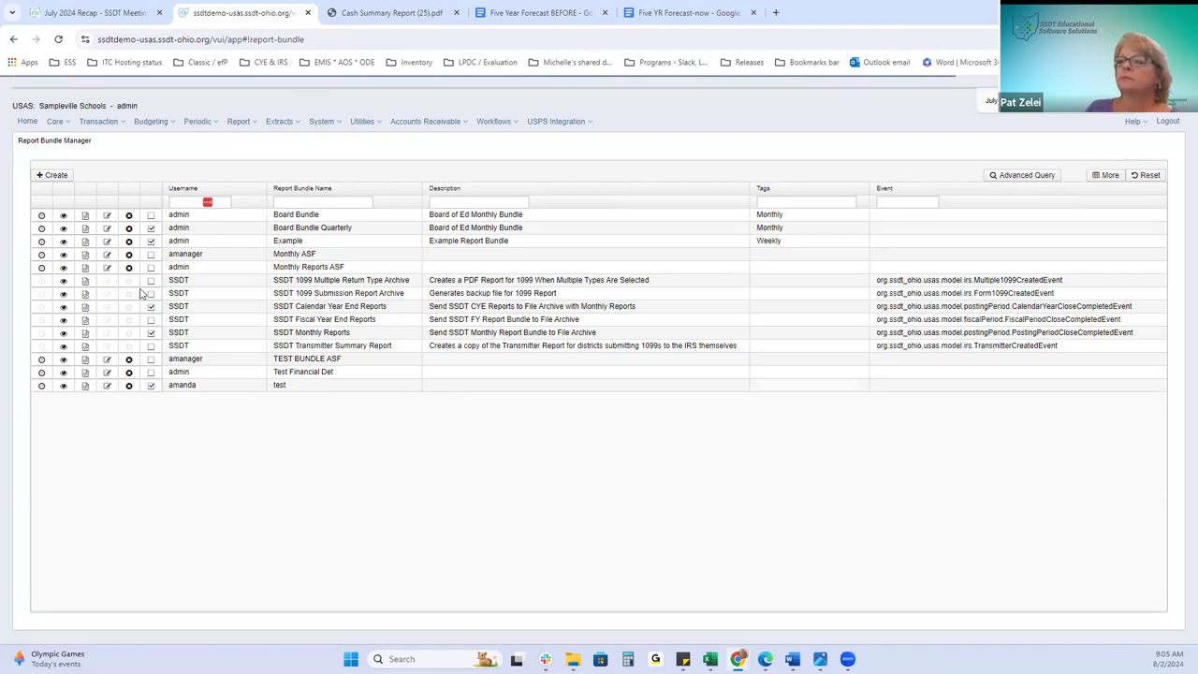
click(47, 215)
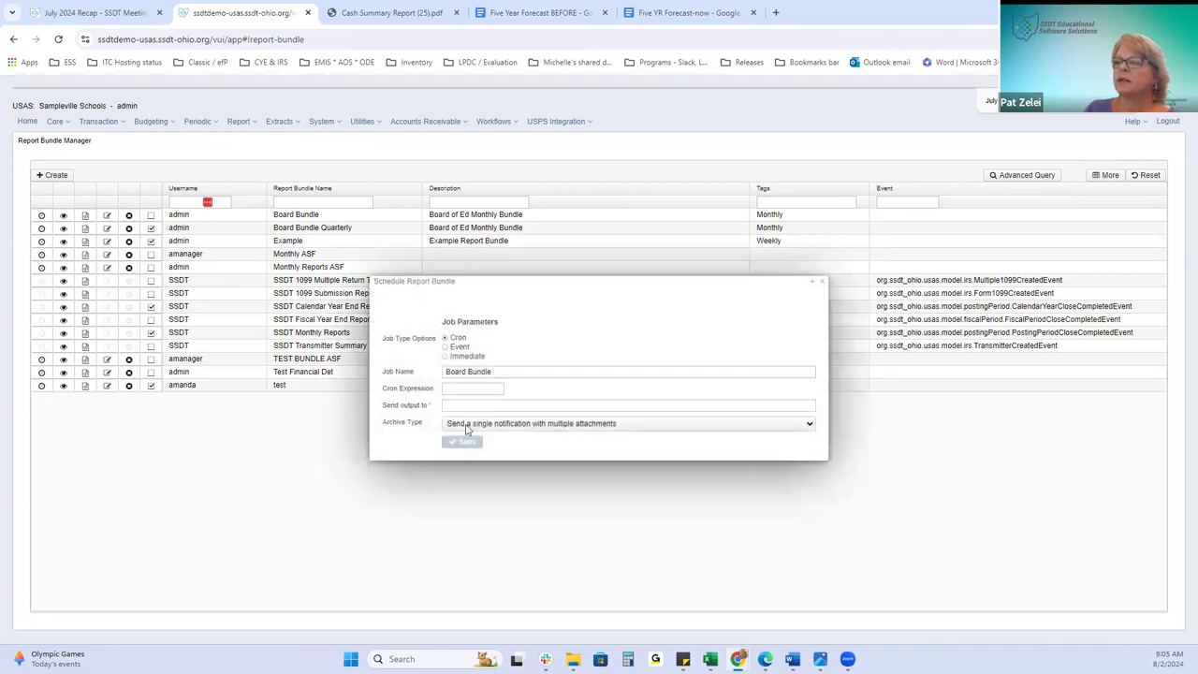
- Set job type to Immediate, enter then erase the output destination, close unsaved, and return to the recap
click(459, 348)
click(468, 358)
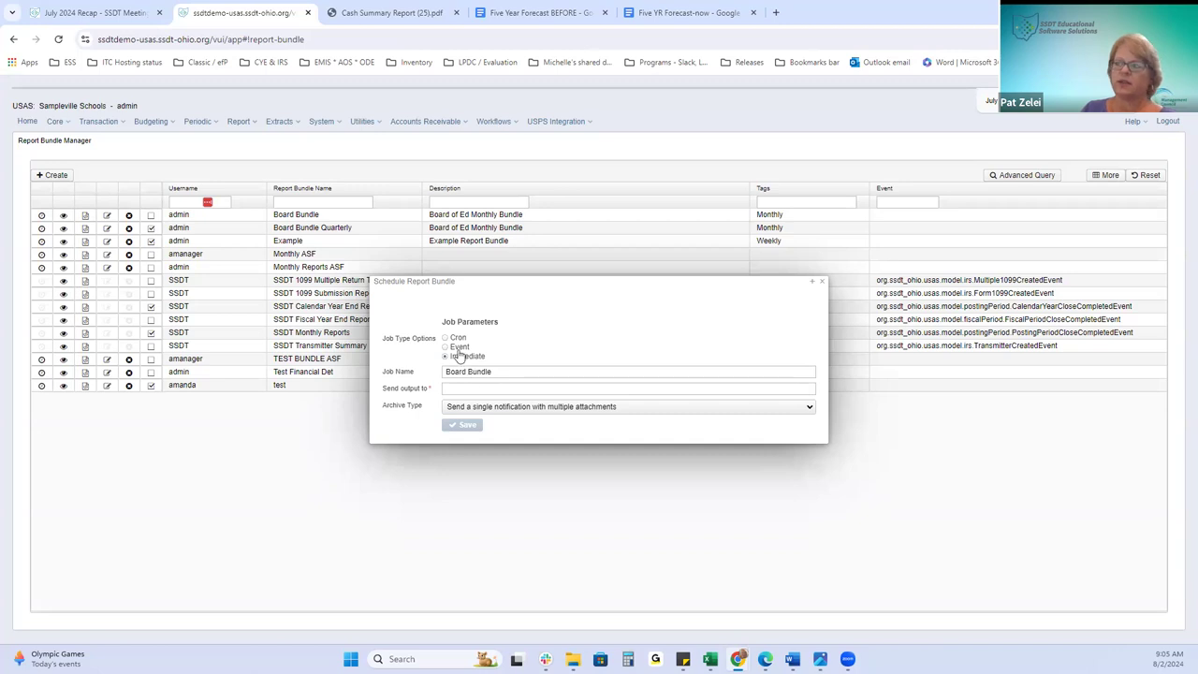
click(465, 387)
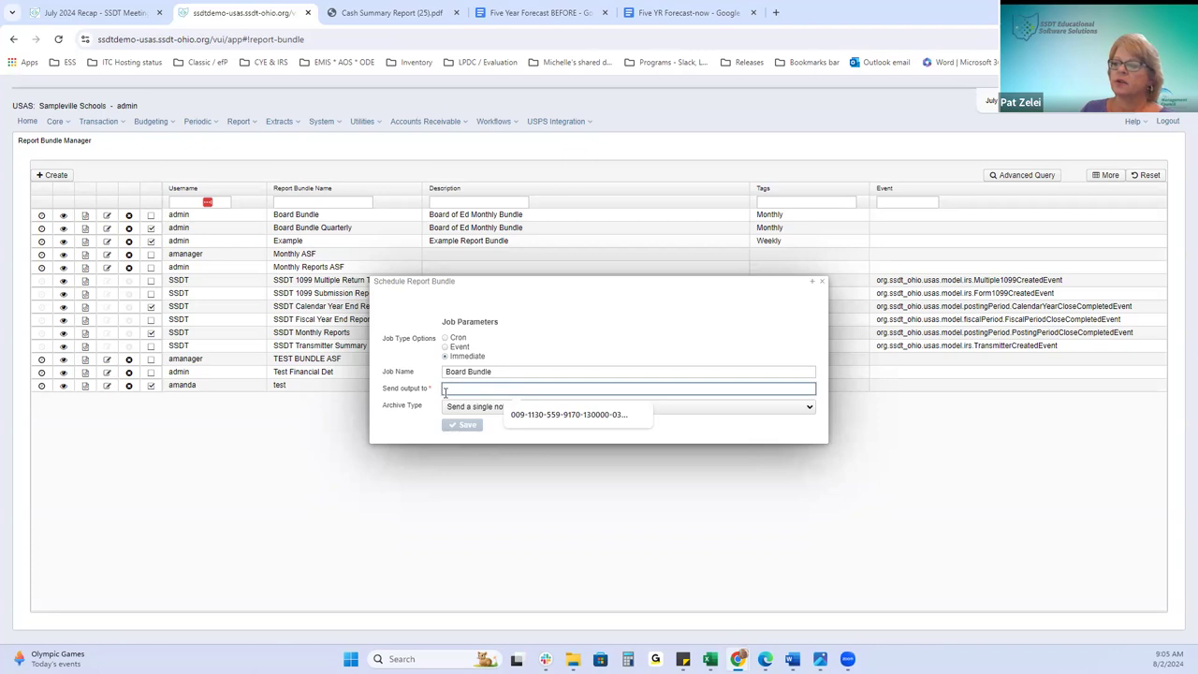
click(472, 345)
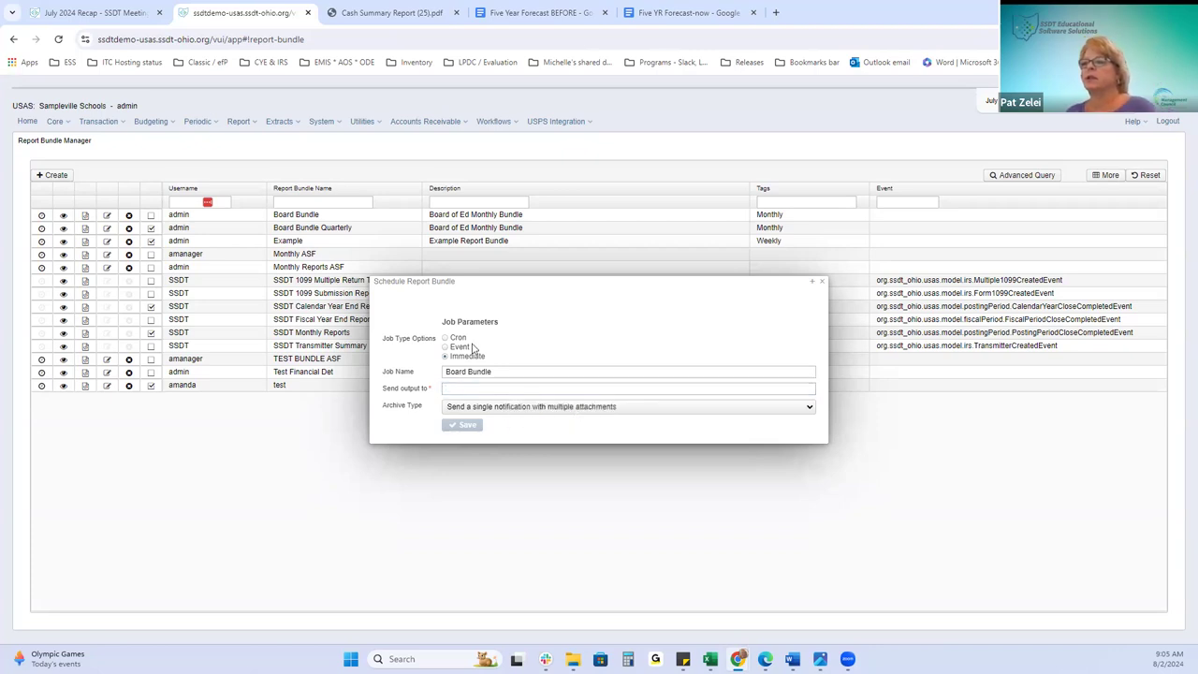
click(457, 339)
click(460, 356)
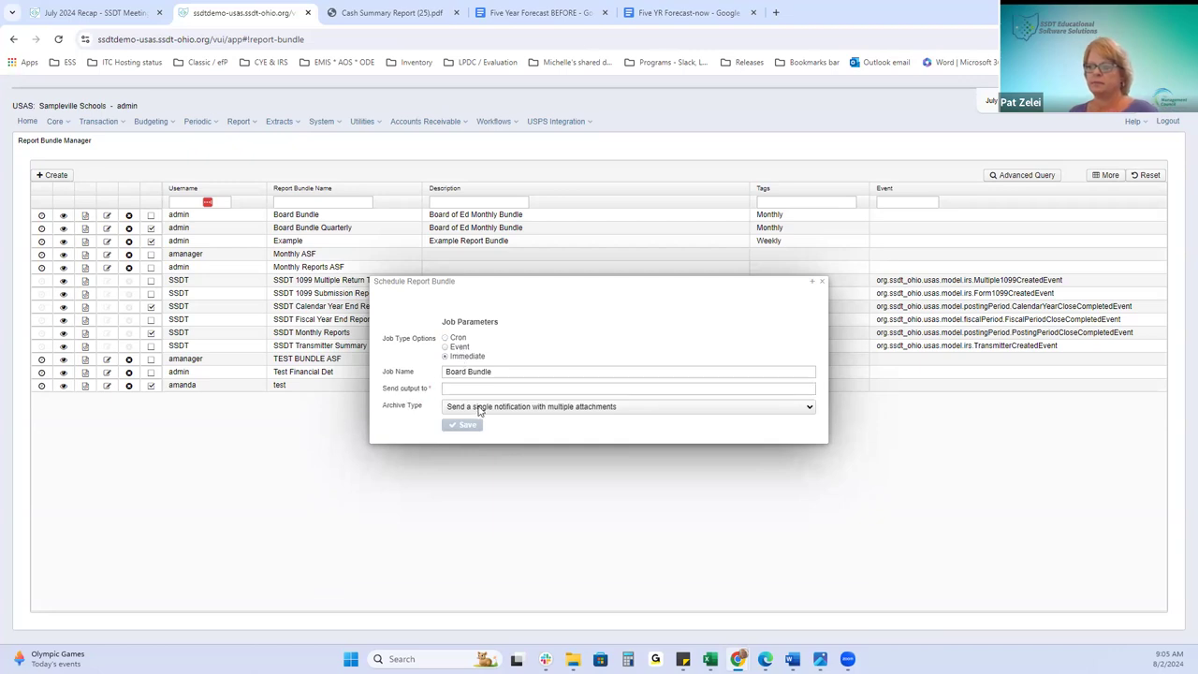
click(481, 390)
text(patzelei)
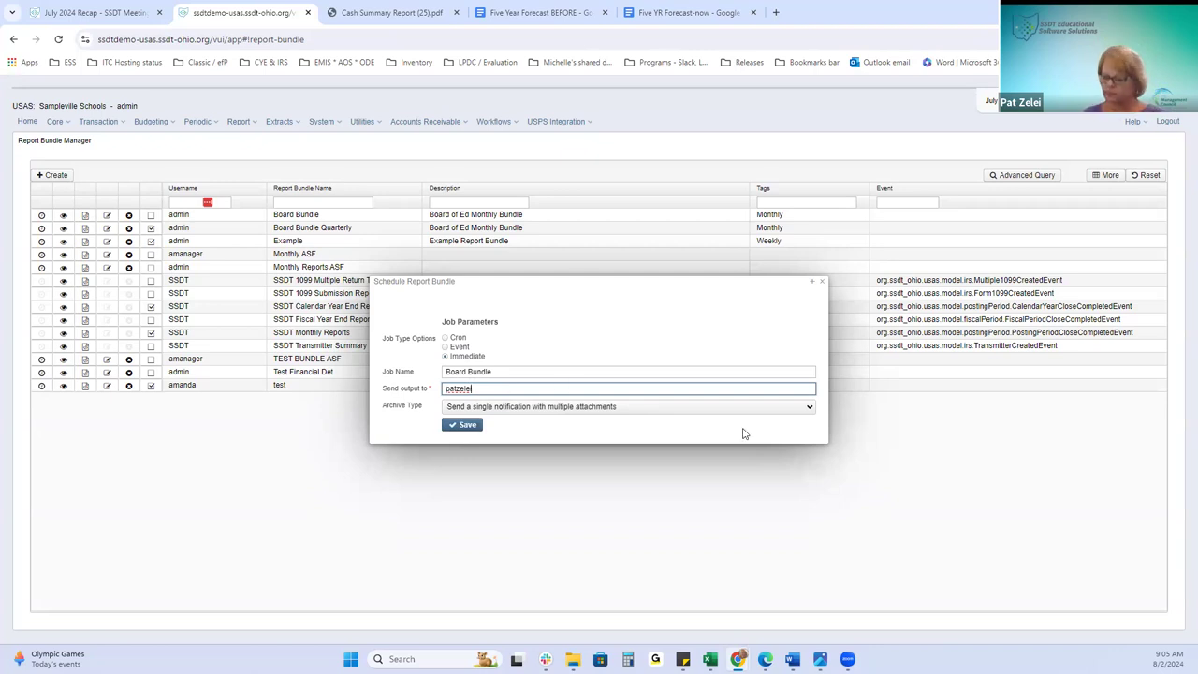
key(BackSpace)
key(BackSpace)
key(BackSpace)
key(BackSpace)
key(BackSpace)
key(BackSpace)
key(BackSpace)
key(BackSpace)
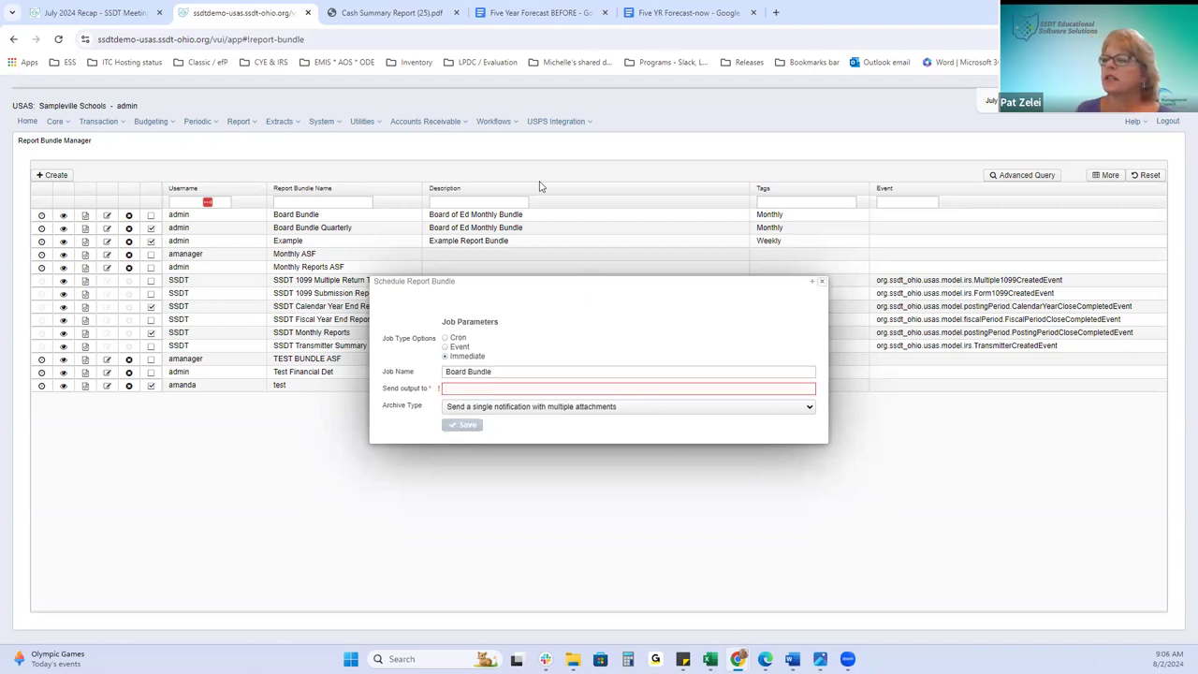
click(822, 283)
key(ctrl+shift+Tab)
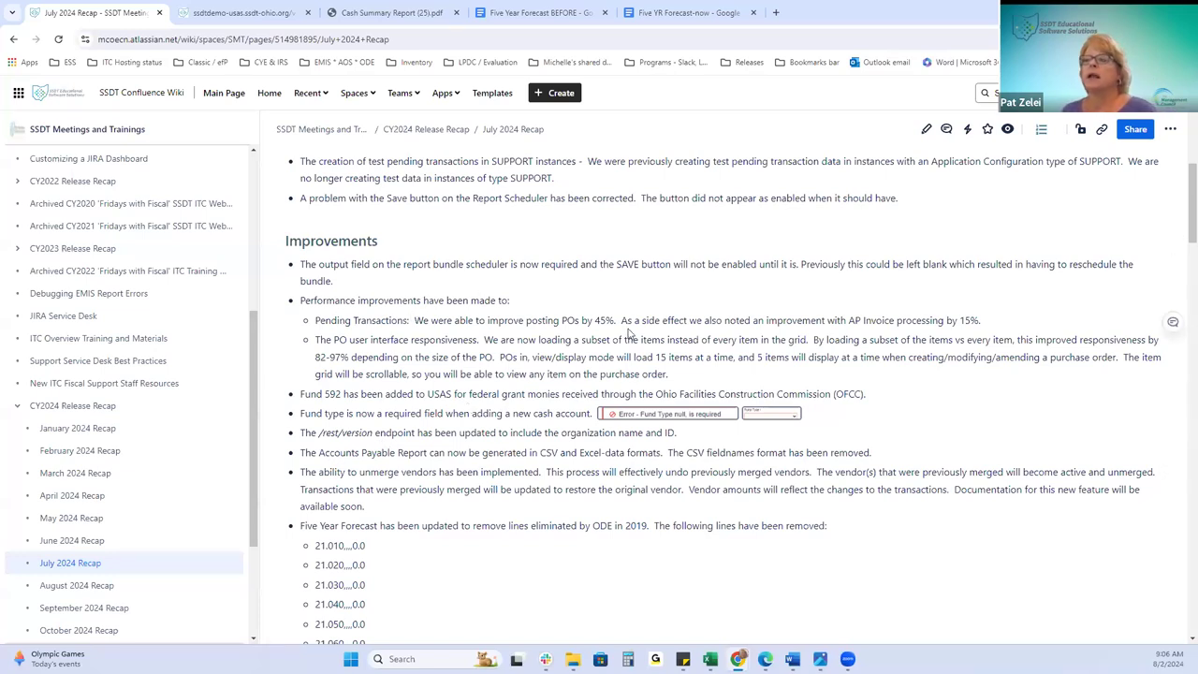
- Scroll to Improvements, load Transaction > Purchase Orders in USAS, then return to the recap
scroll(644, 368, down, 1)
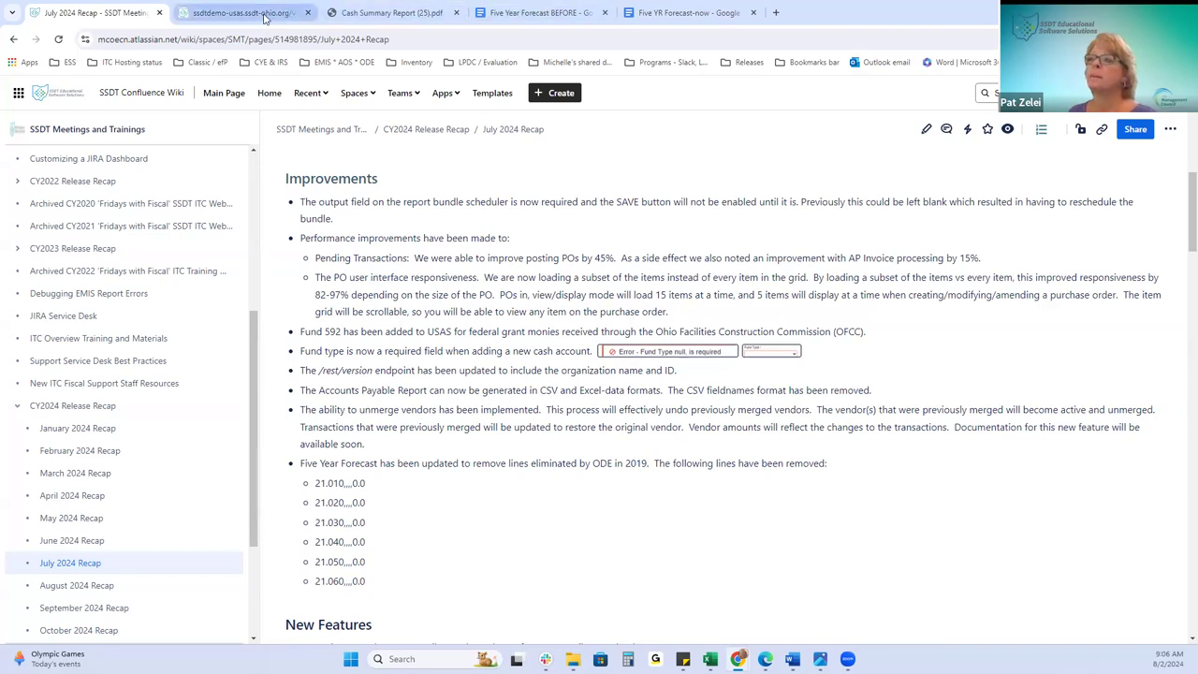
click(266, 15)
click(99, 121)
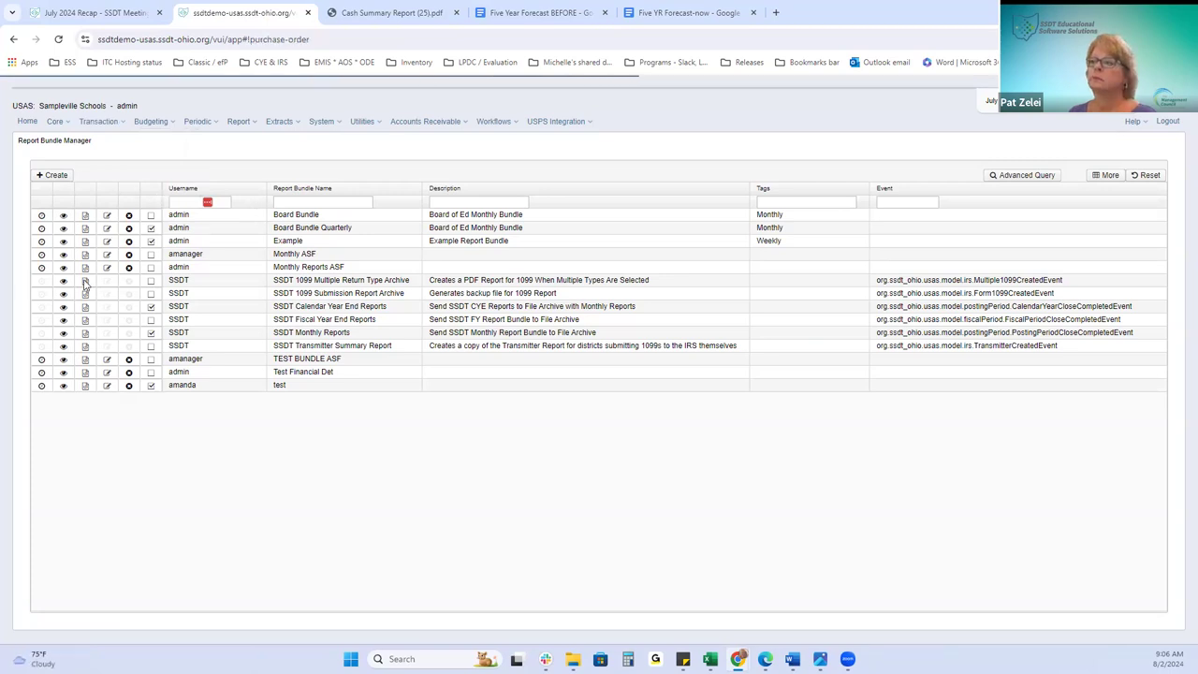
click(127, 20)
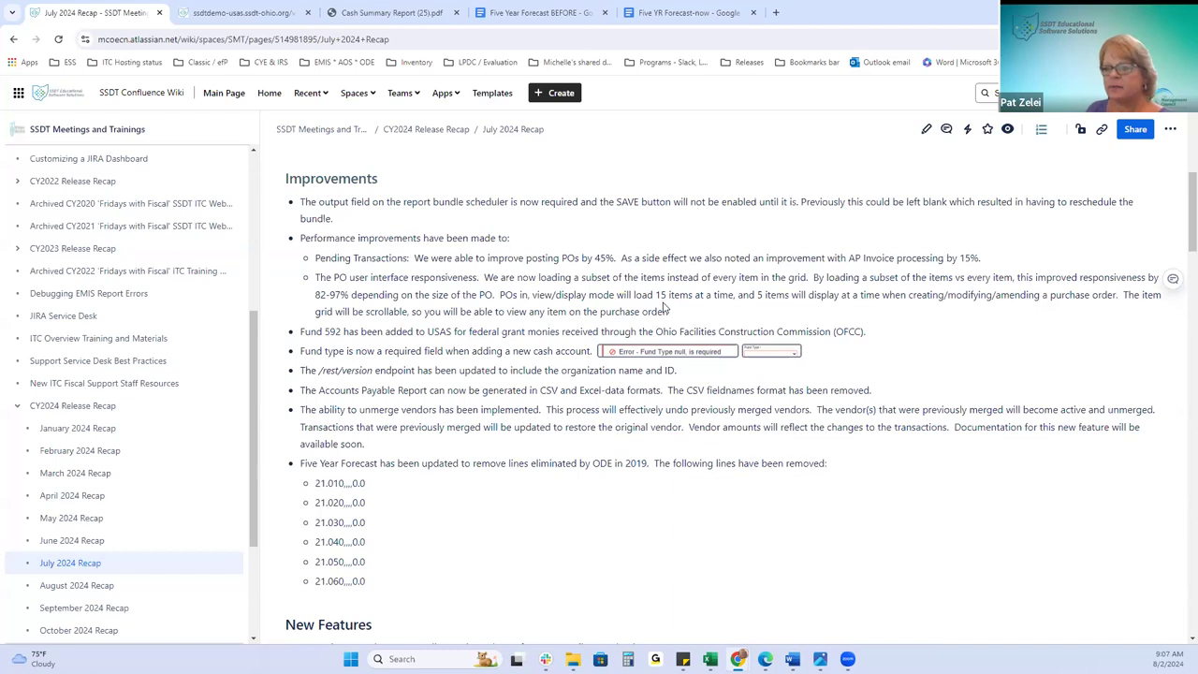
- Filter purchase orders by PO number =24000106 and open it in view mode
click(271, 12)
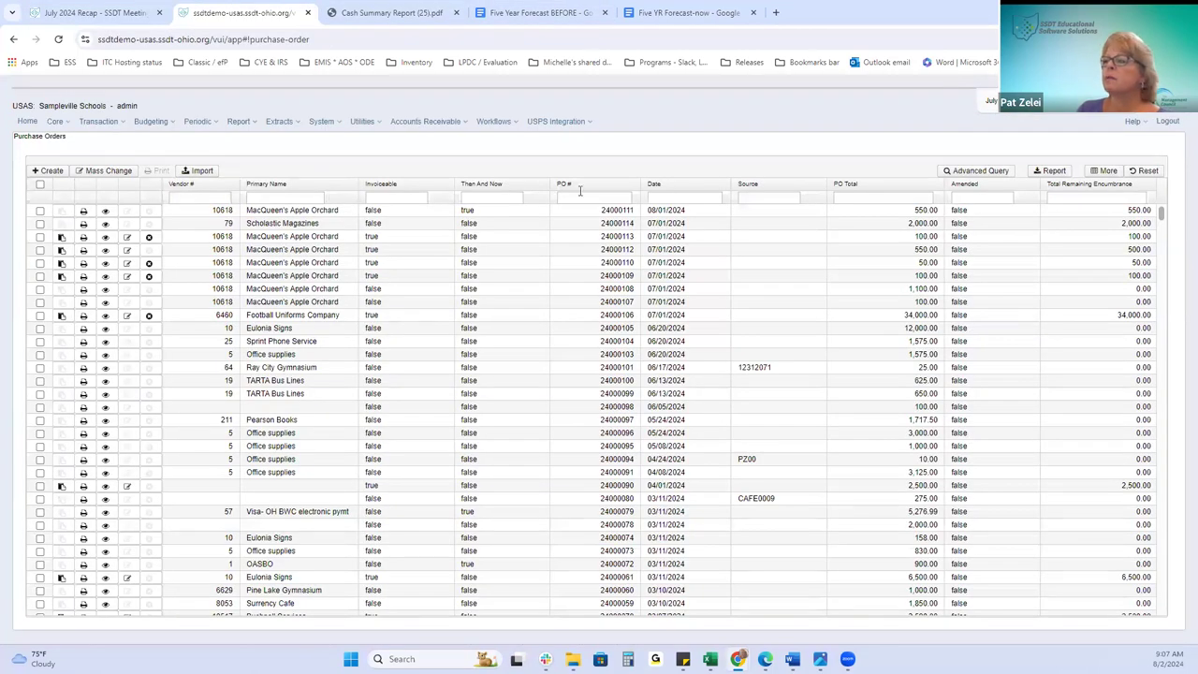
click(580, 192)
text(=24000106)
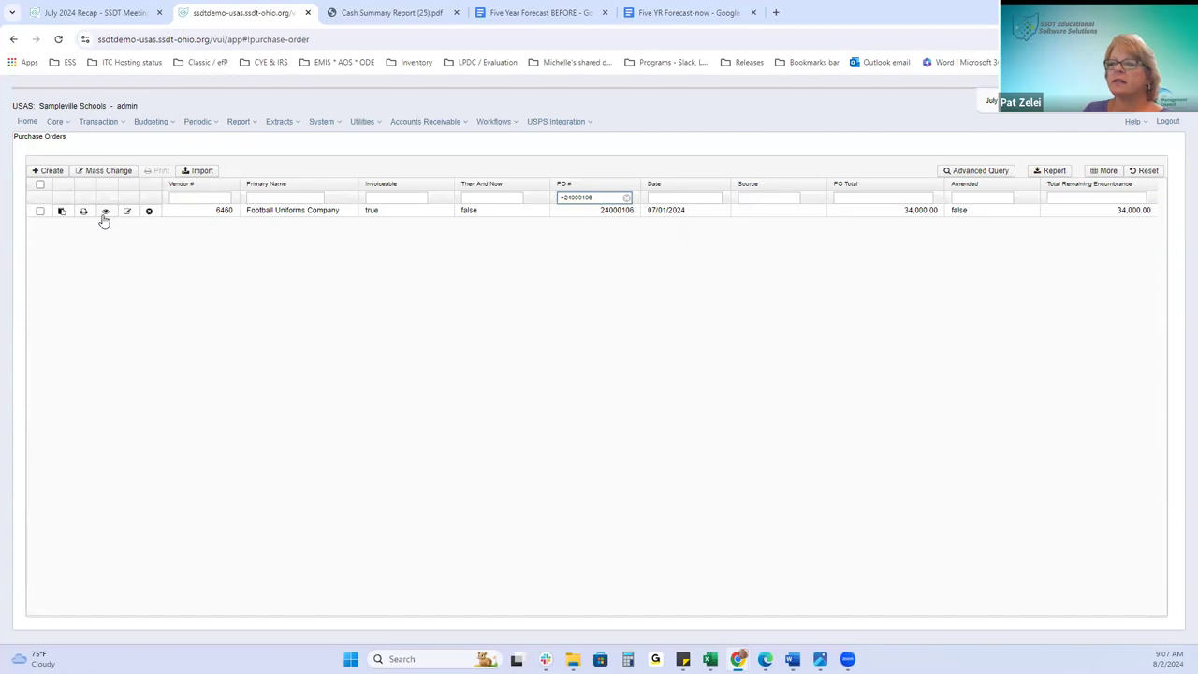
click(104, 214)
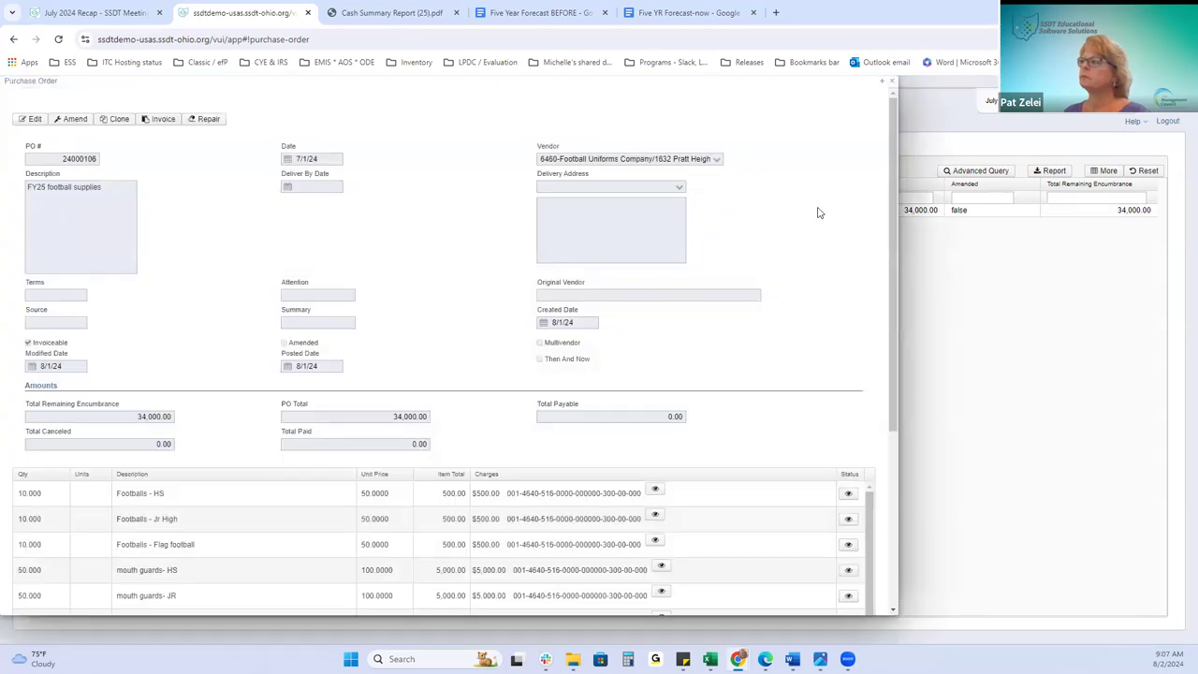
- Scroll through the purchase order's line items, mouth guards to trophies, totalling 34,000.00
click(882, 82)
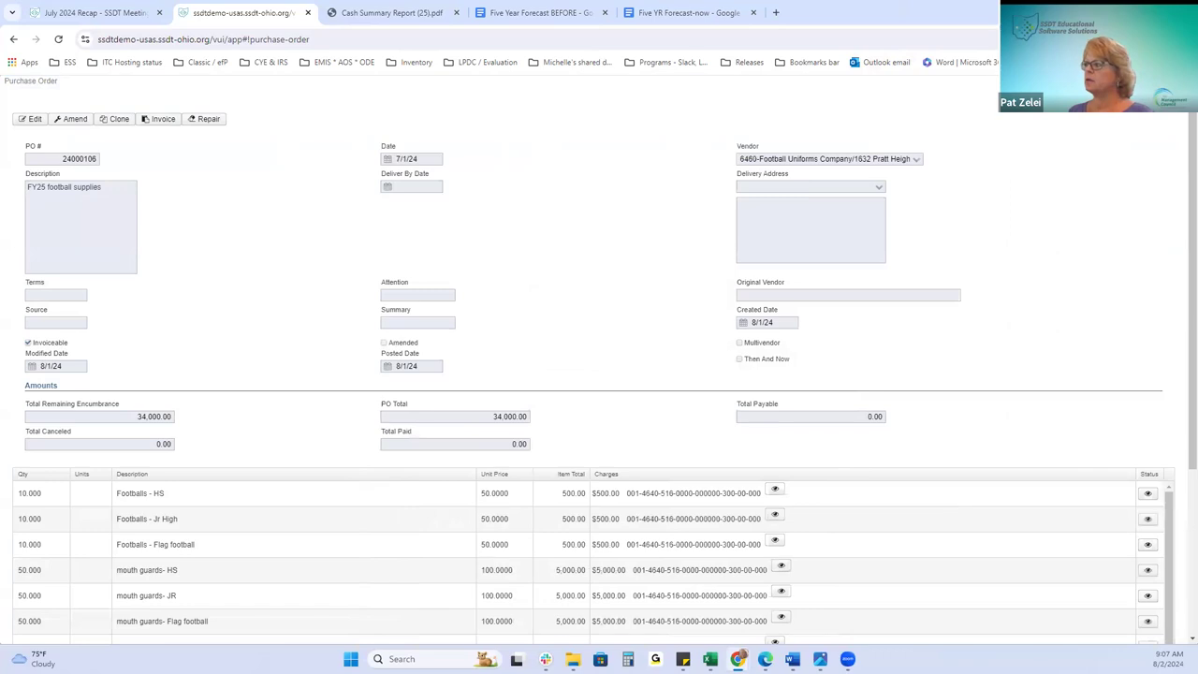
click(1180, 81)
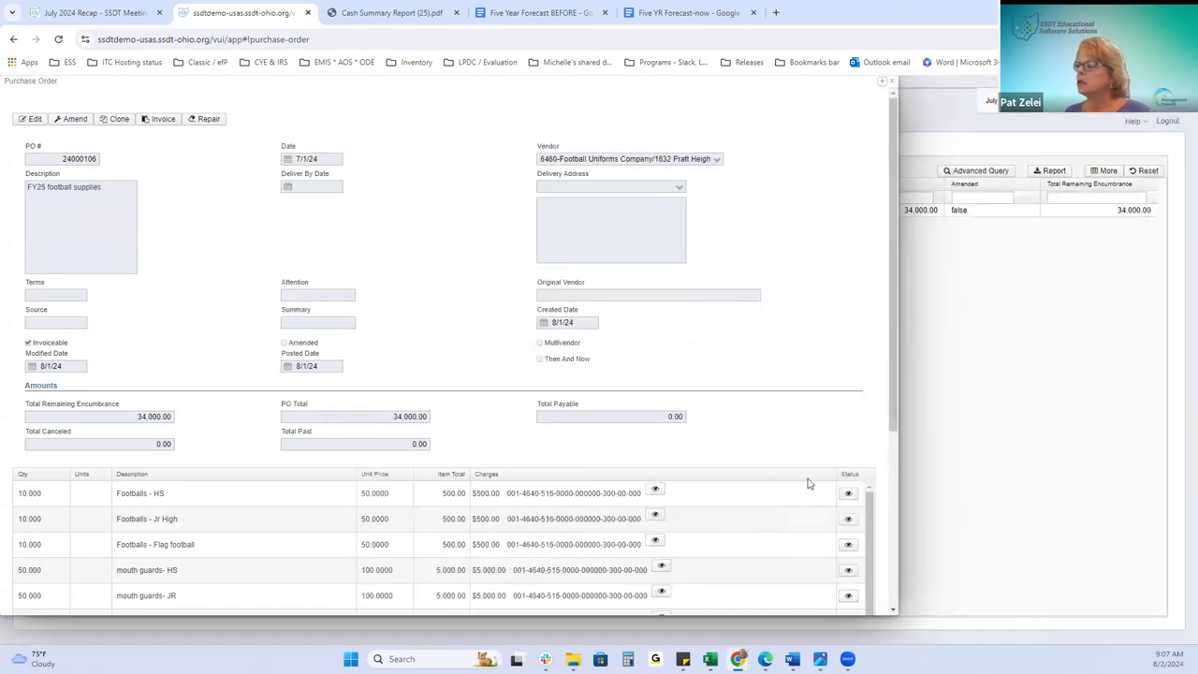
scroll(797, 387, down, 5)
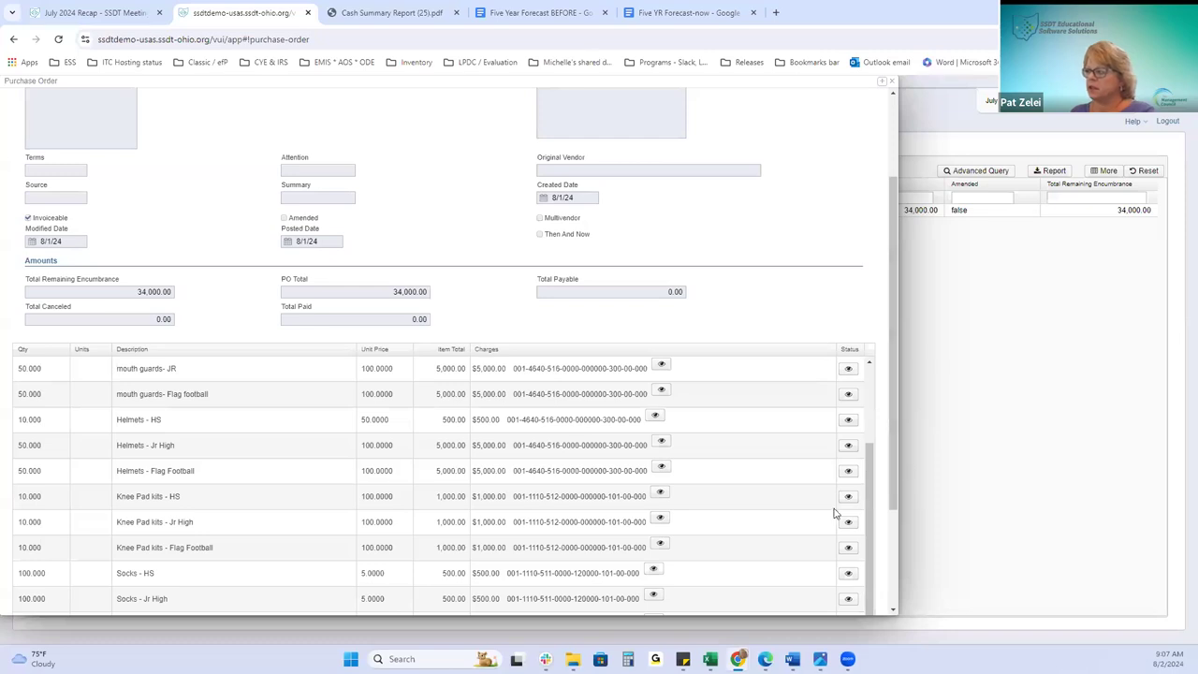
scroll(678, 473, down, 2)
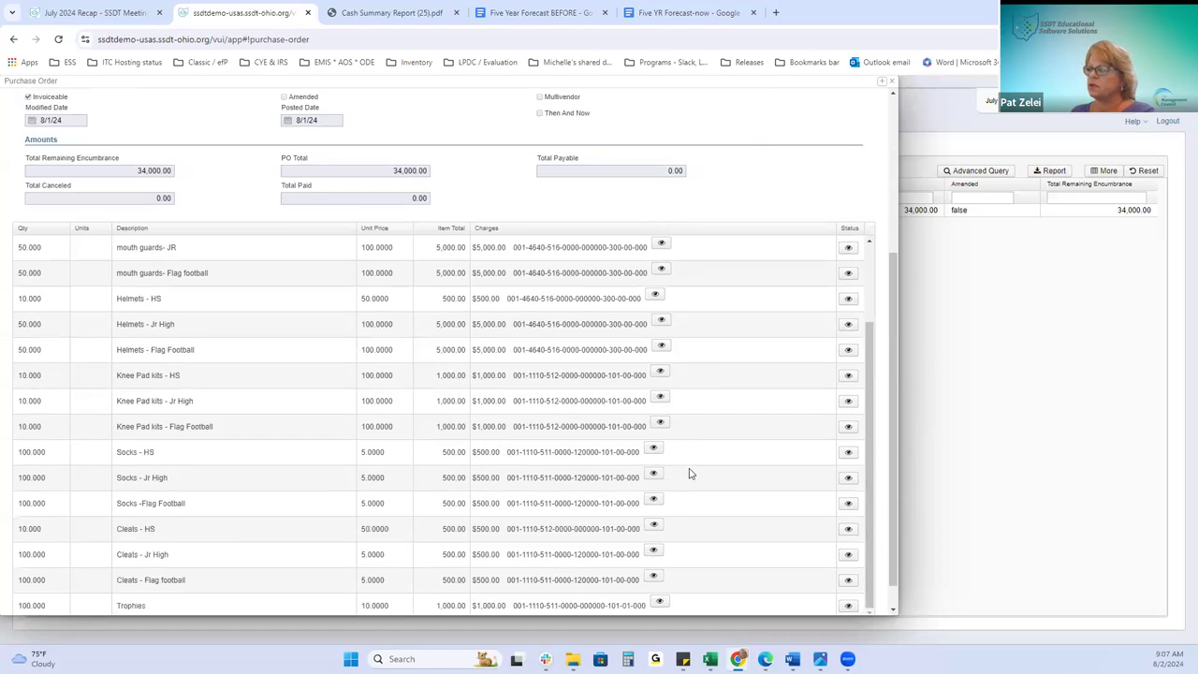
scroll(797, 510, down, 1)
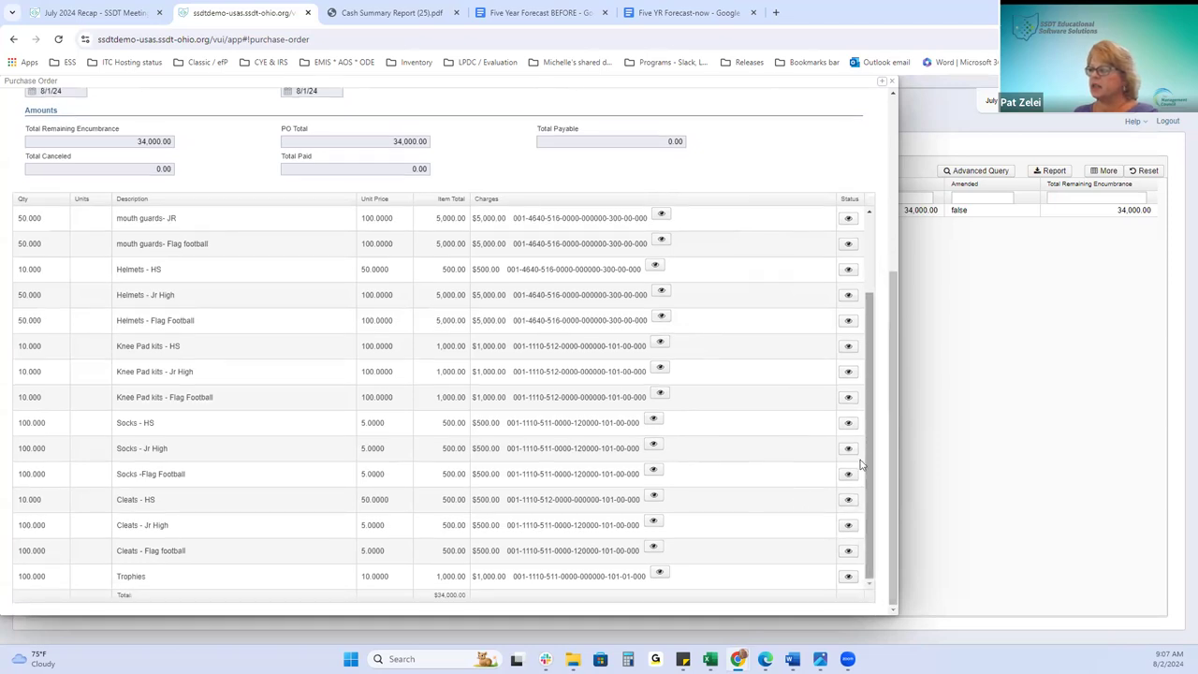
scroll(860, 462, up, 5)
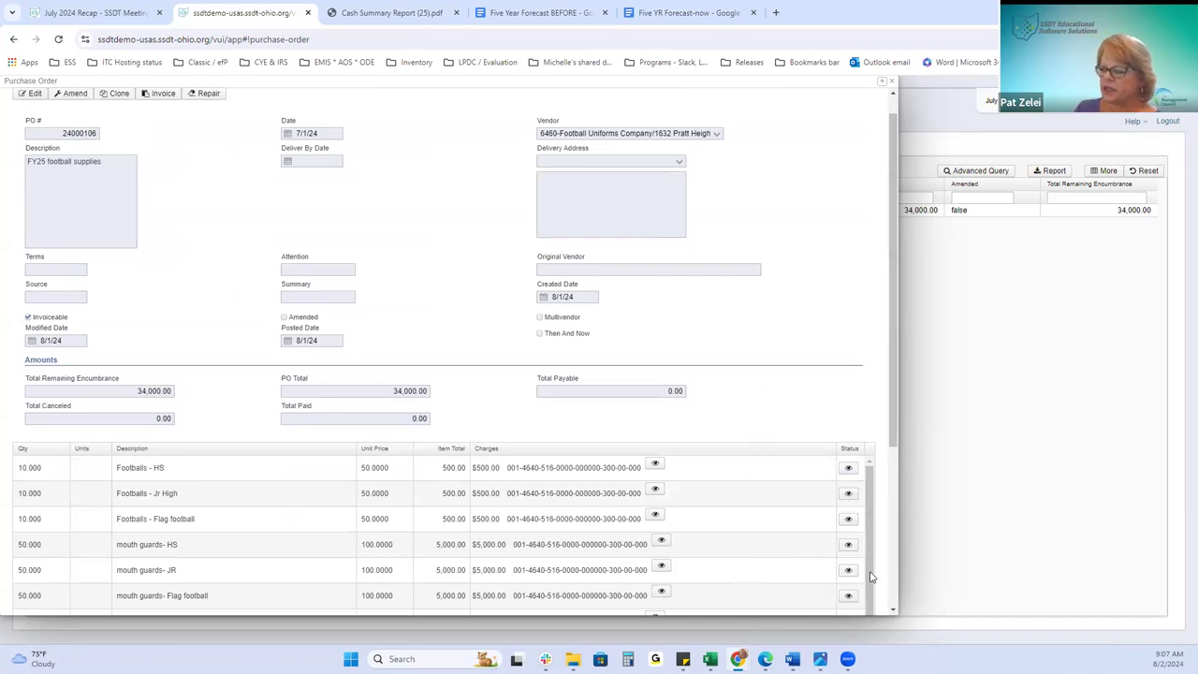
scroll(872, 575, down, 2)
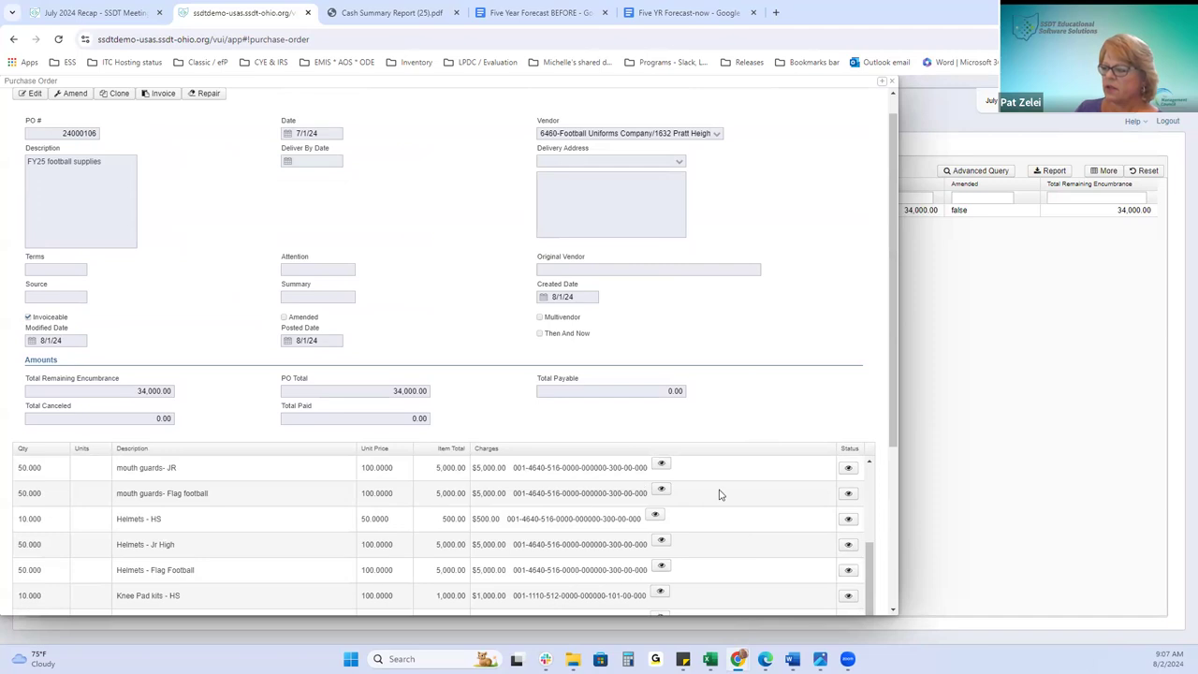
scroll(896, 542, down, 3)
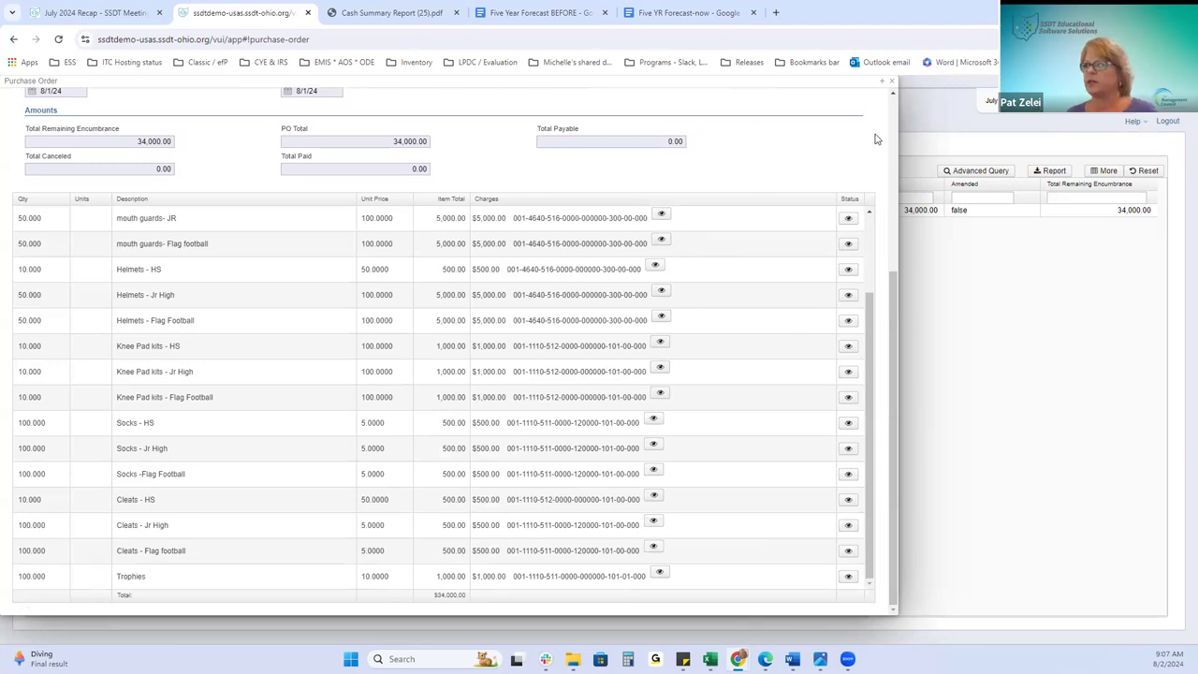
scroll(891, 91, up, 1)
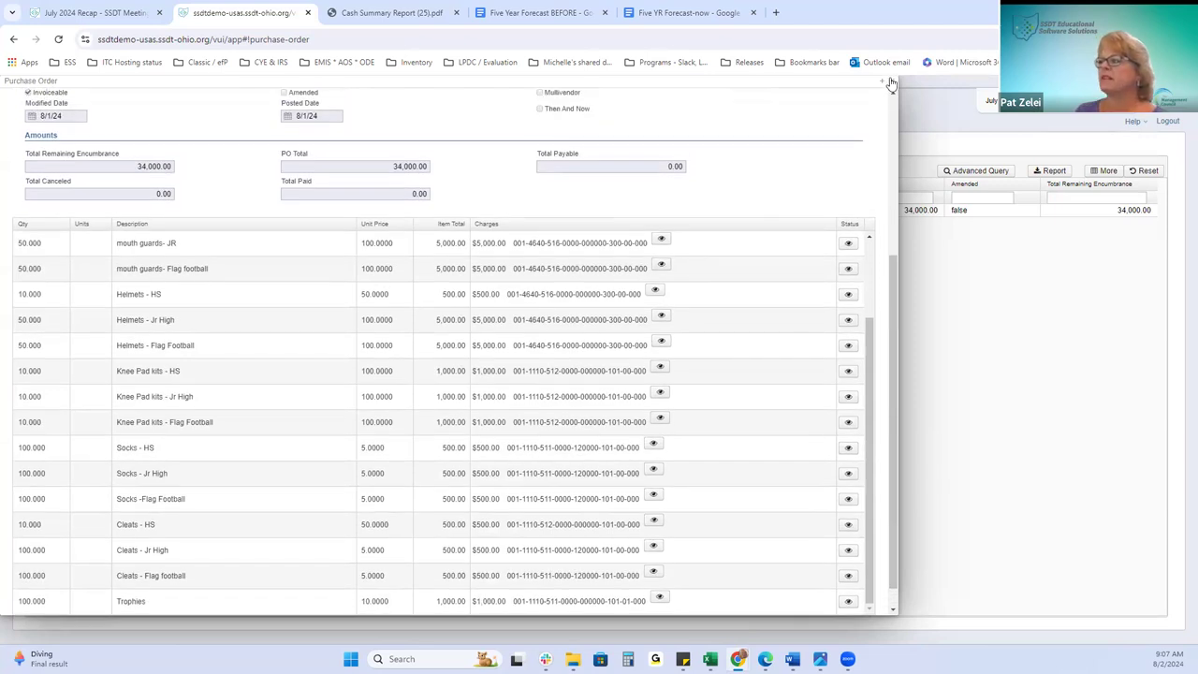
- Close the purchase order detail and go back to the July 2024 Recap page
click(891, 81)
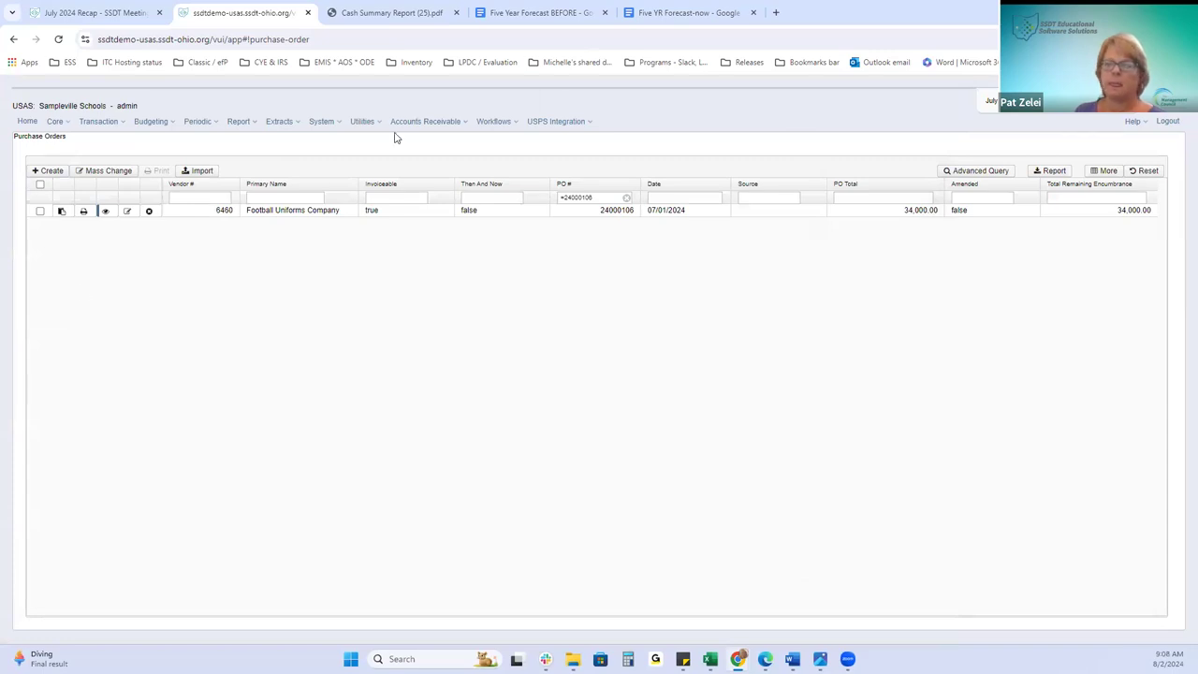
click(106, 13)
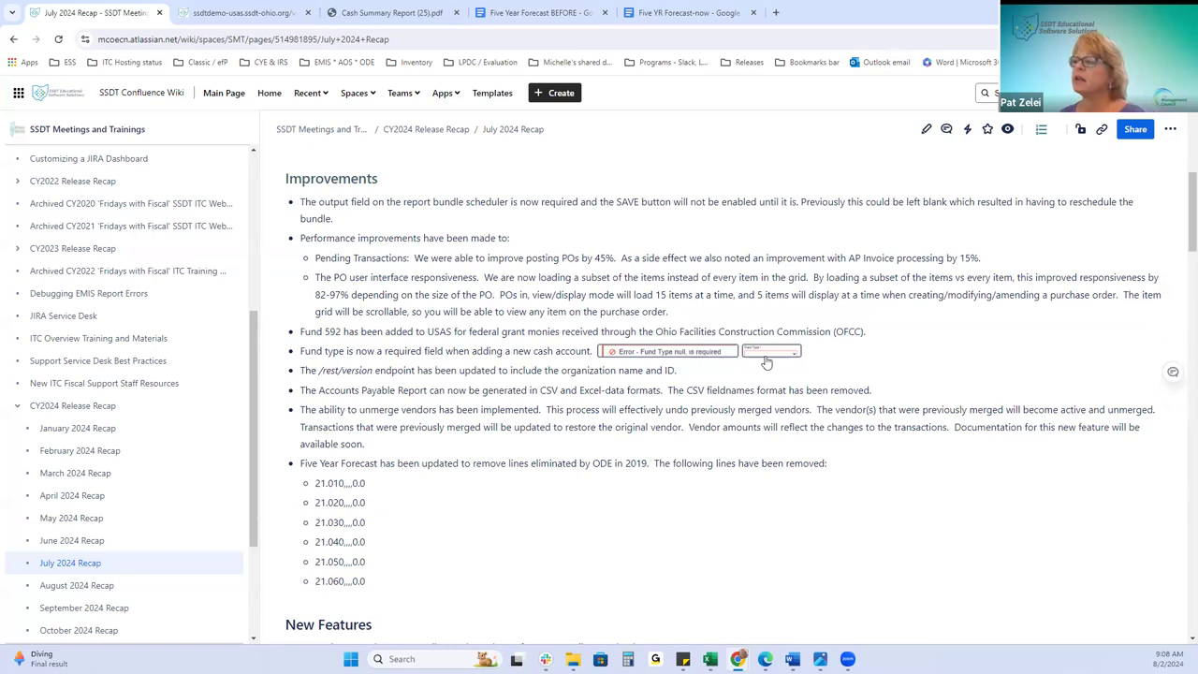
click(224, 13)
click(94, 11)
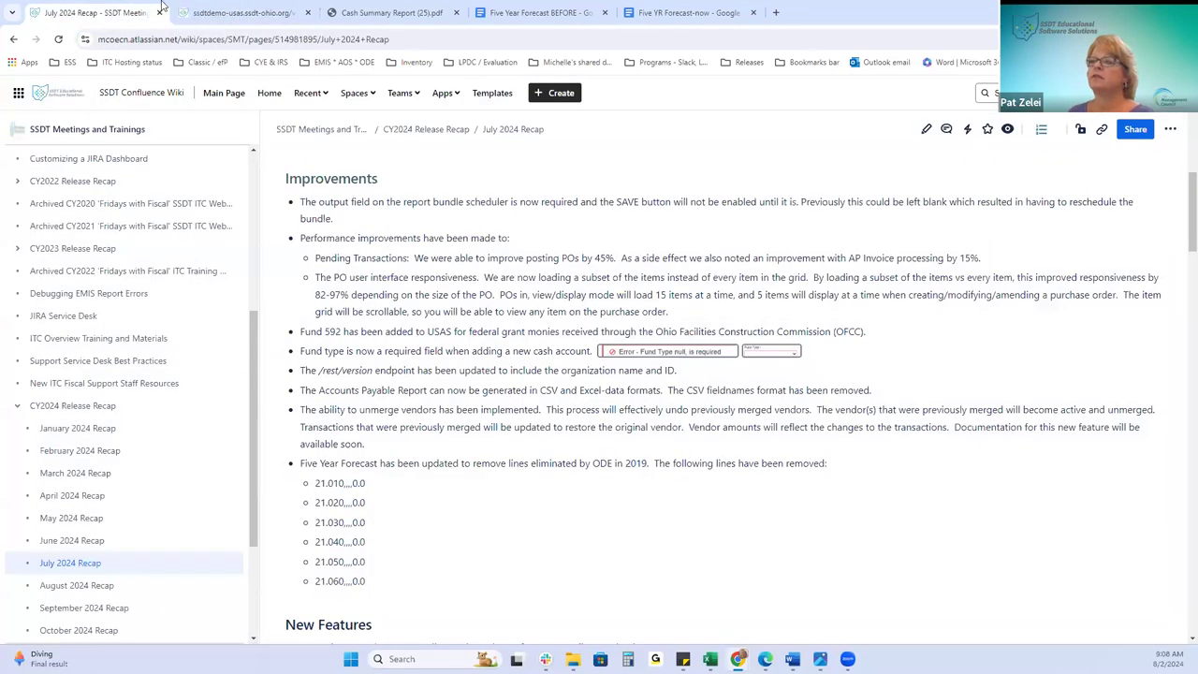
- Go to Core > Accounts > Cash to list the cash accounts in USAS
click(224, 13)
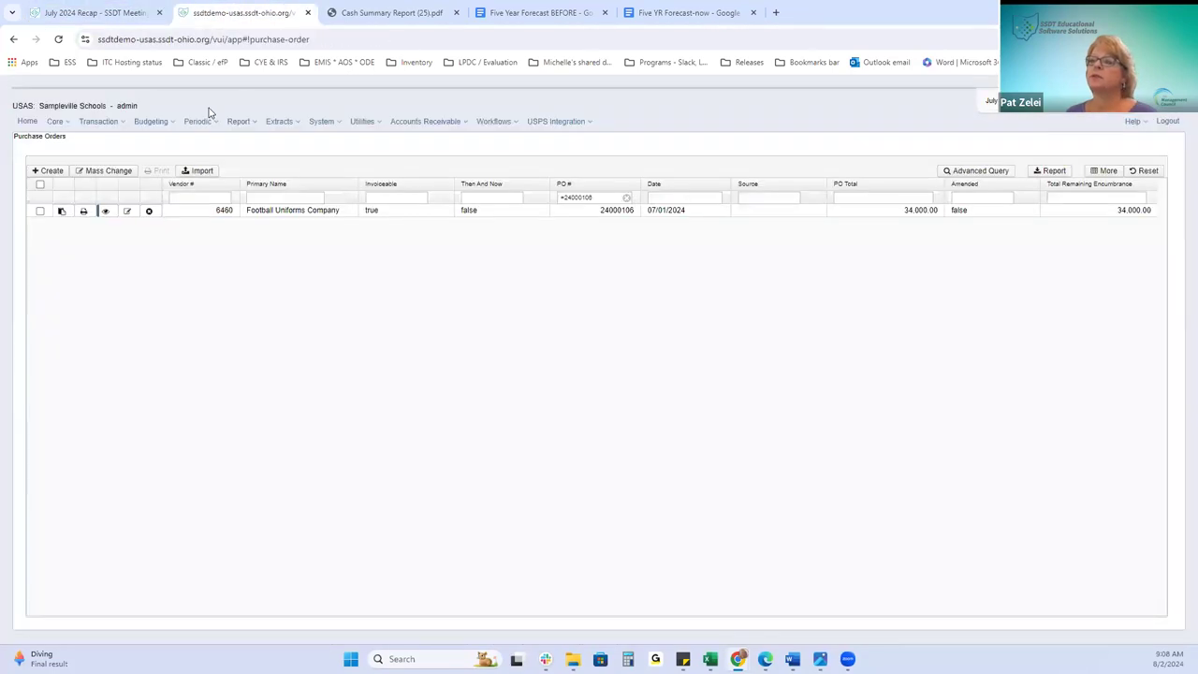
click(64, 120)
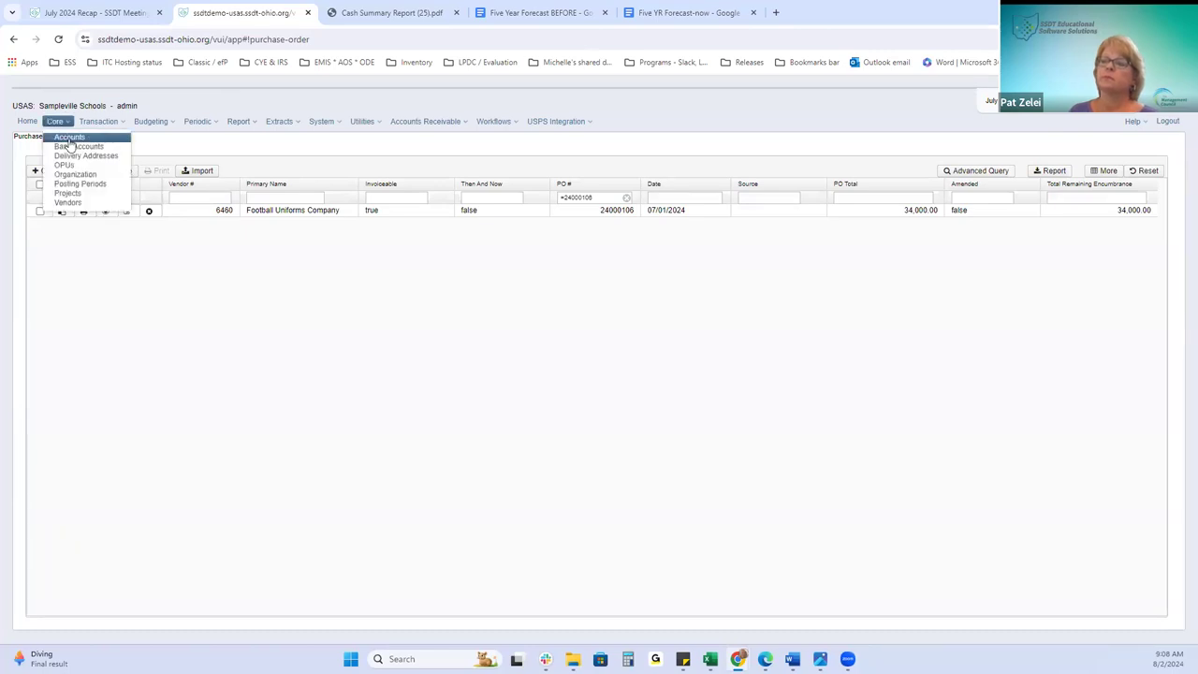
click(69, 138)
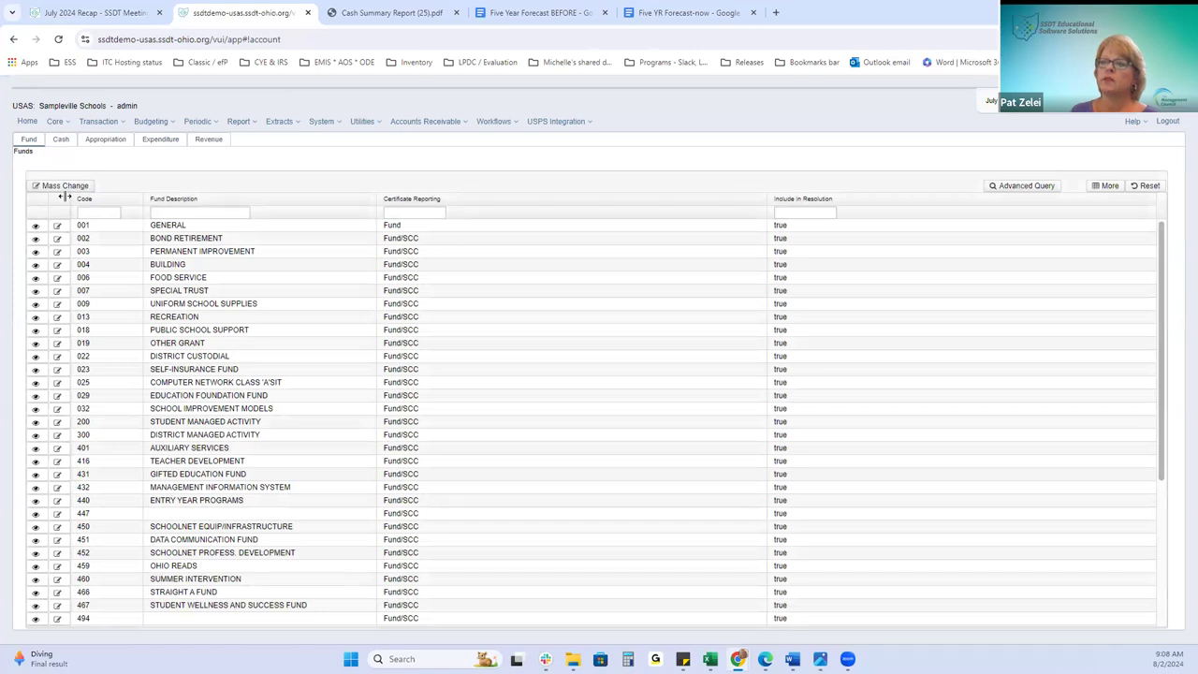
click(61, 139)
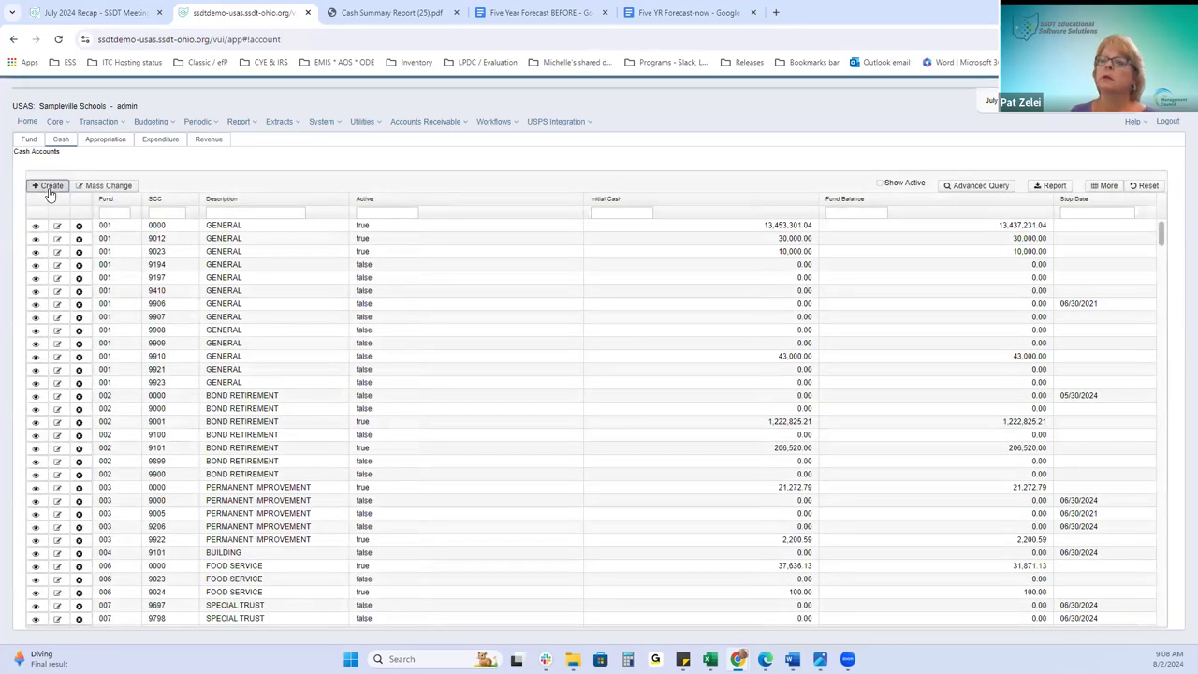
- Create a fund 592 cash account, see saving rejected for missing fund type, and cancel
click(49, 190)
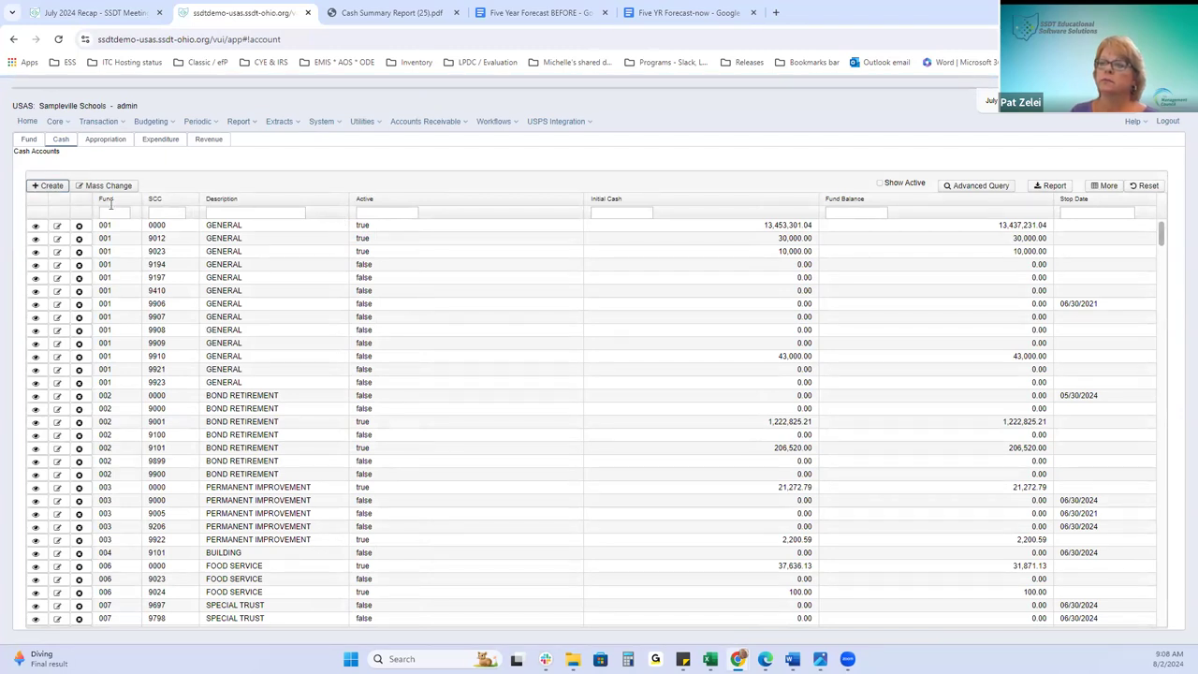
click(50, 186)
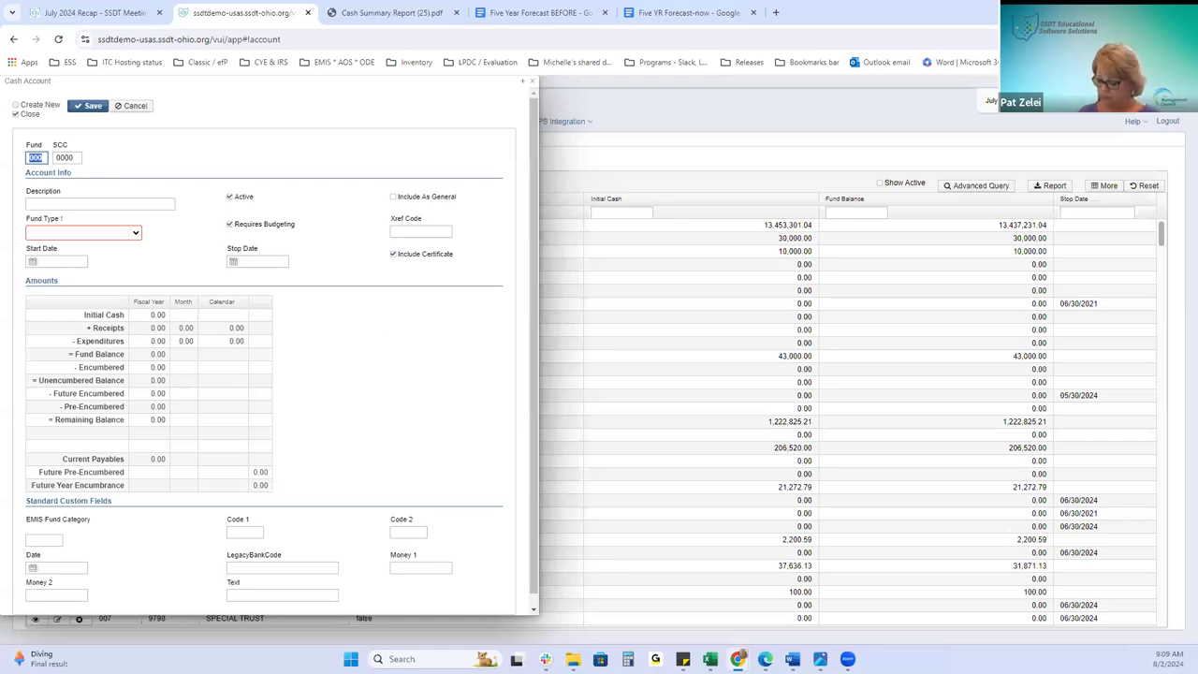
text(592)
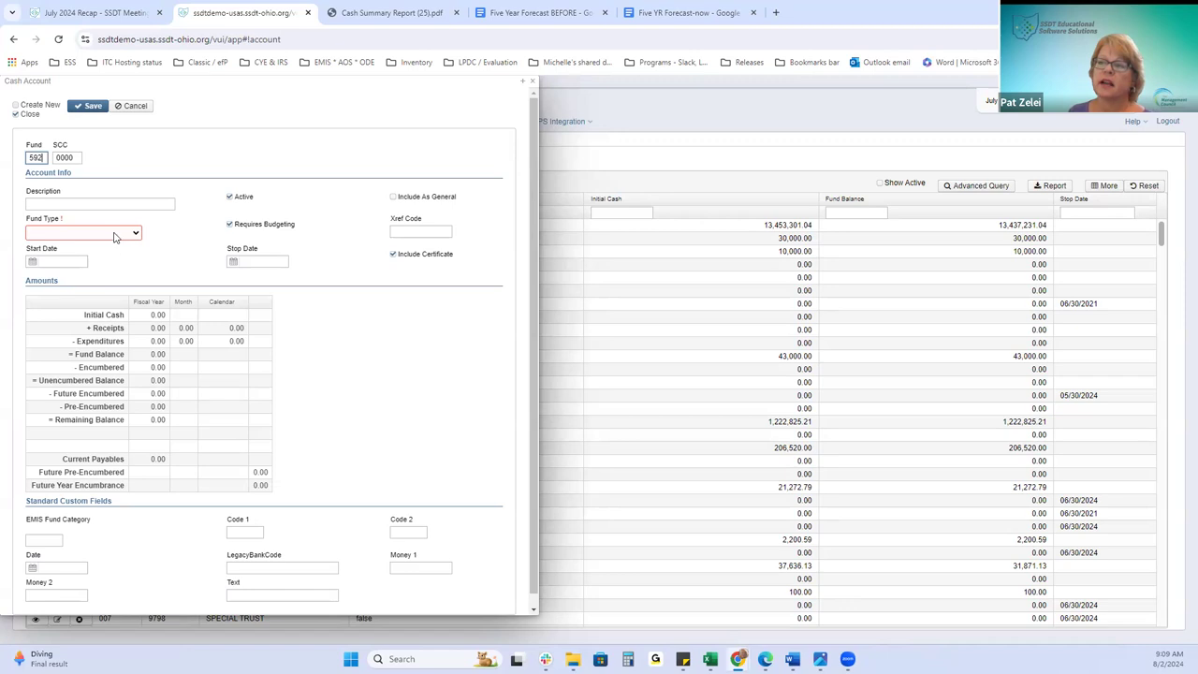
click(91, 106)
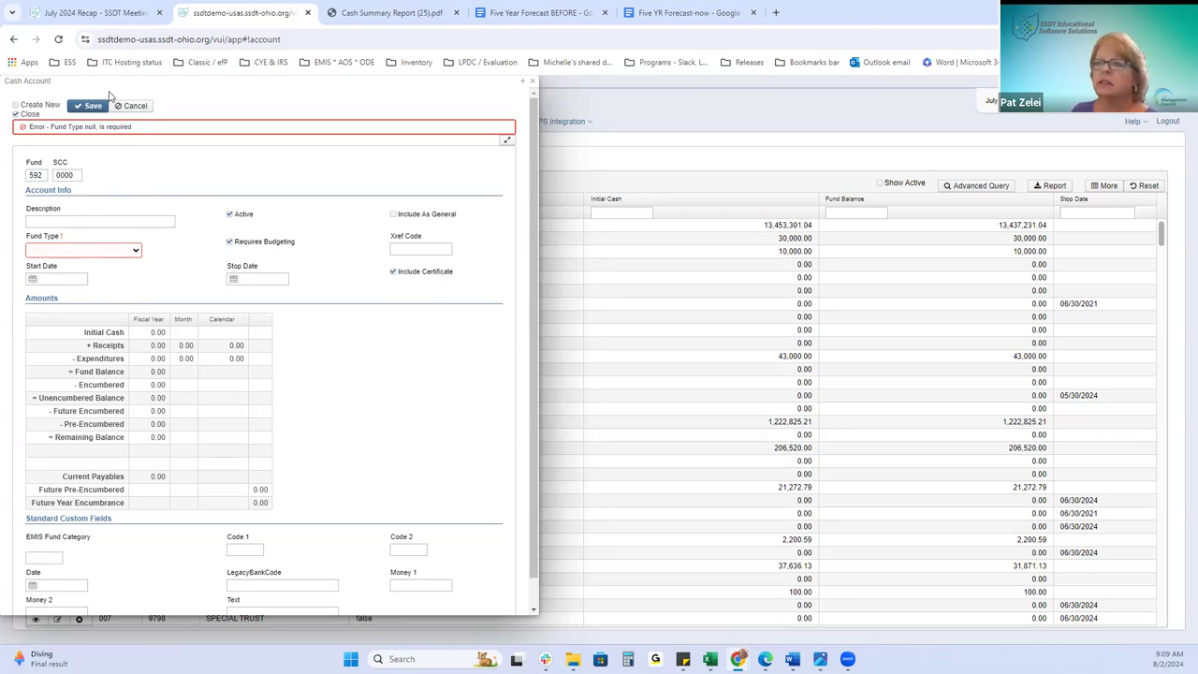
click(138, 105)
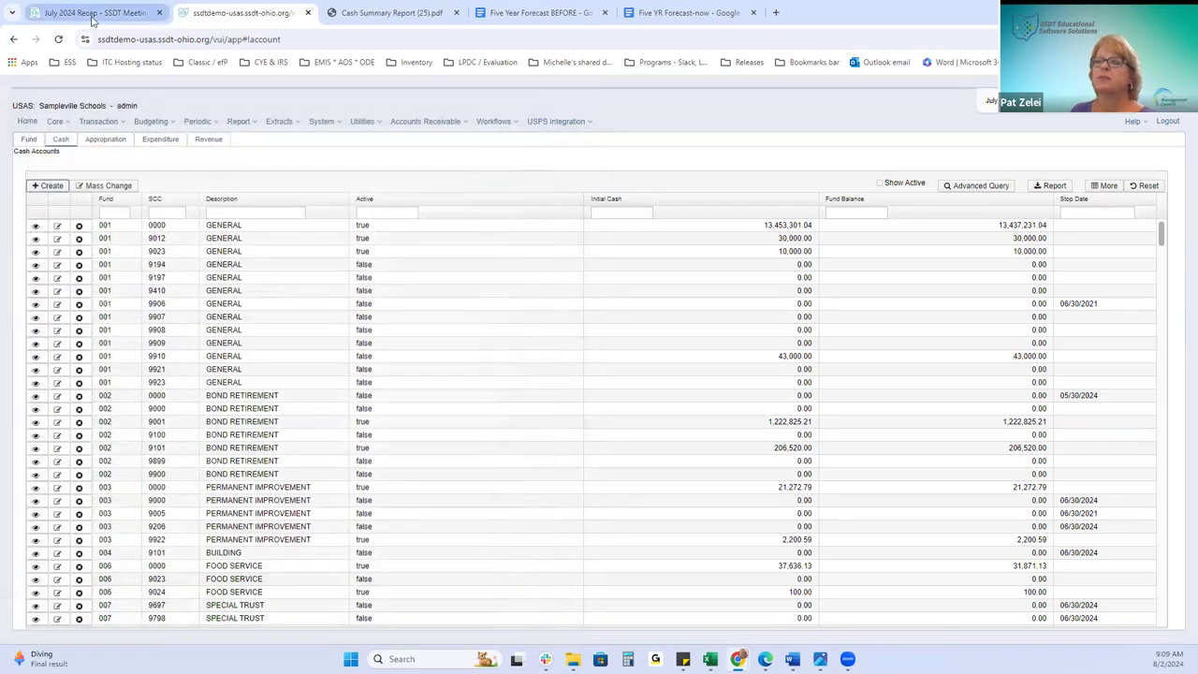
- Read the July 2024 Recap down to New Features and Patches, then return to USAS Cash Accounts
click(93, 12)
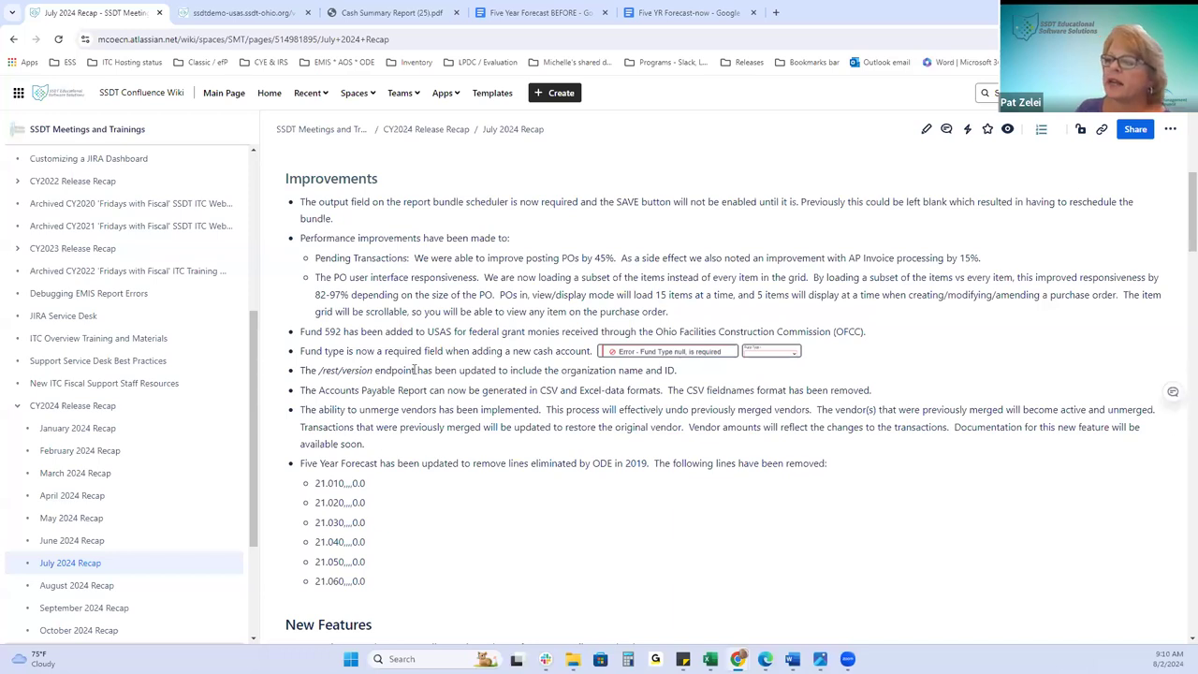
scroll(402, 398, down, 2)
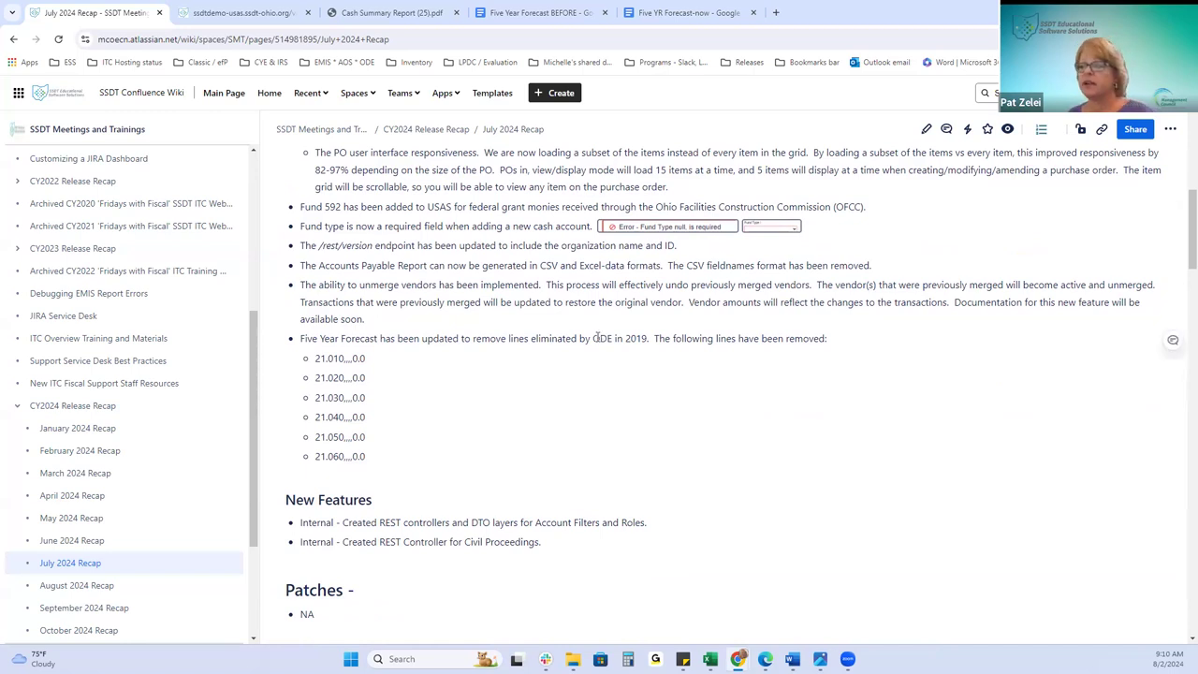
click(237, 16)
- Filter the Core > Vendors list on Primary Name %apple% and narrow the Merged column
click(52, 122)
click(81, 205)
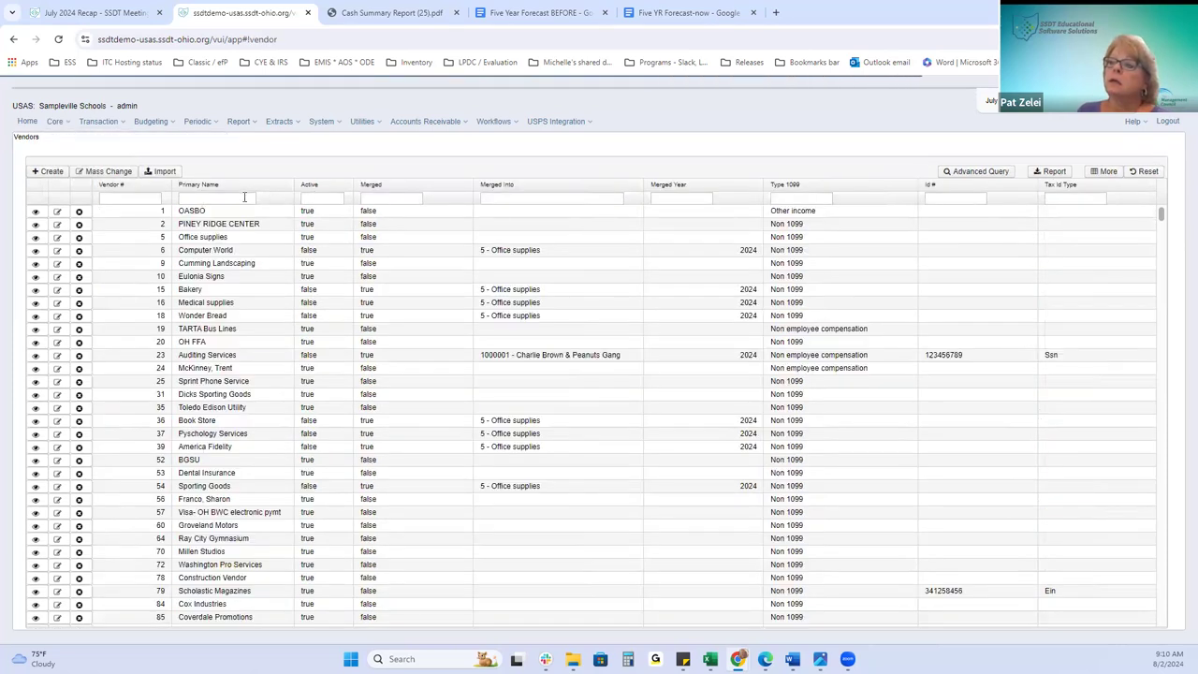
click(244, 198)
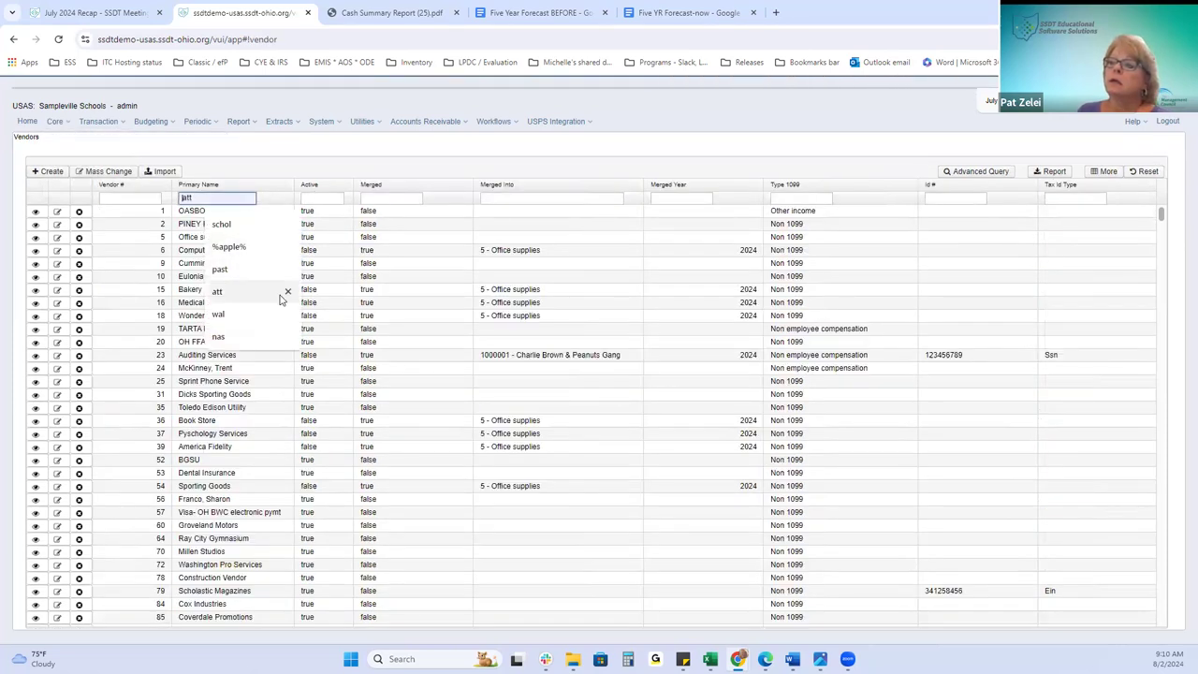
text(%apple%)
key(Return)
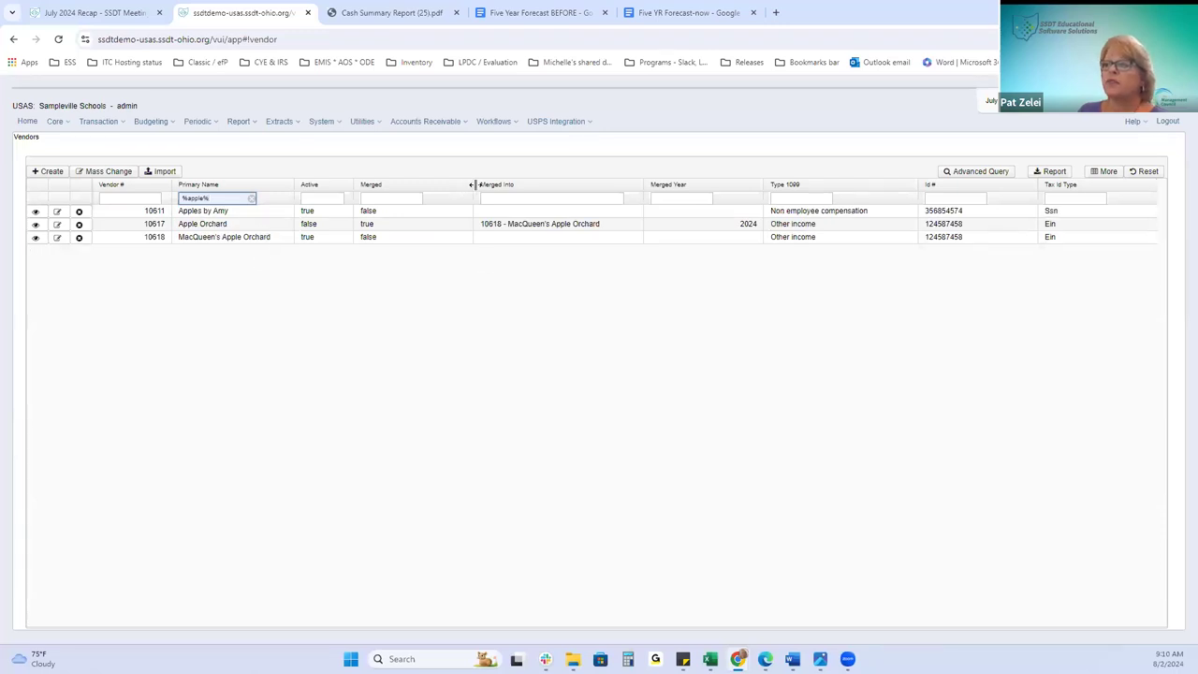
drag(473, 183, 443, 190)
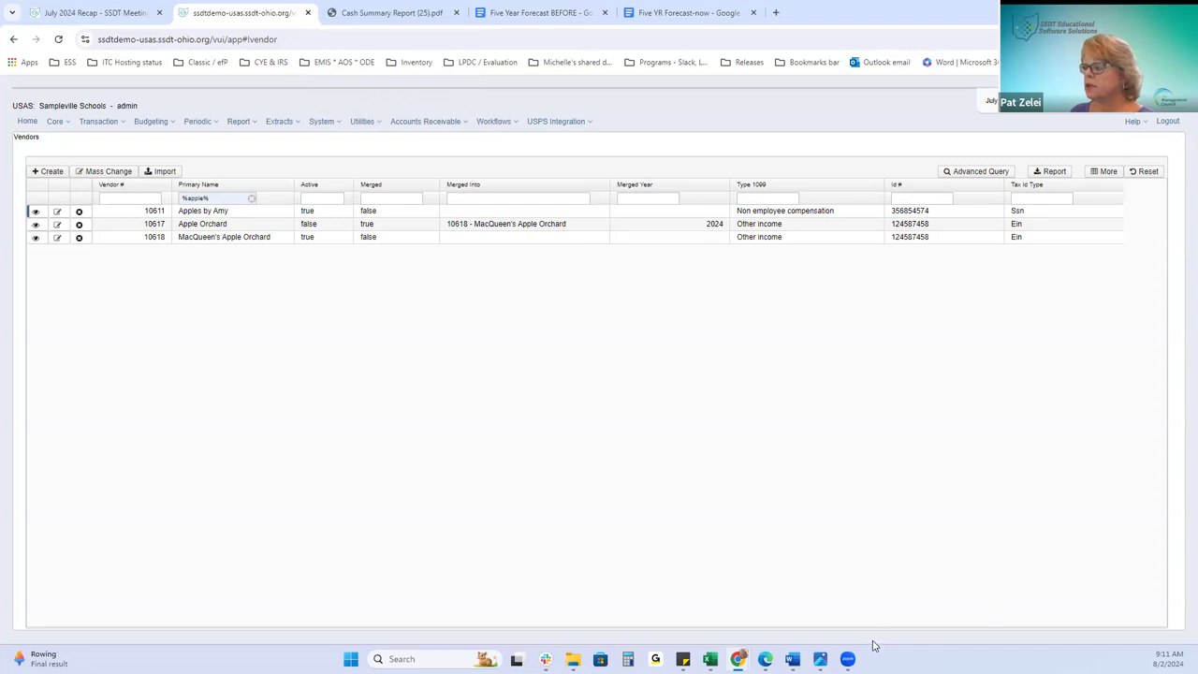
mouse_move(820, 659)
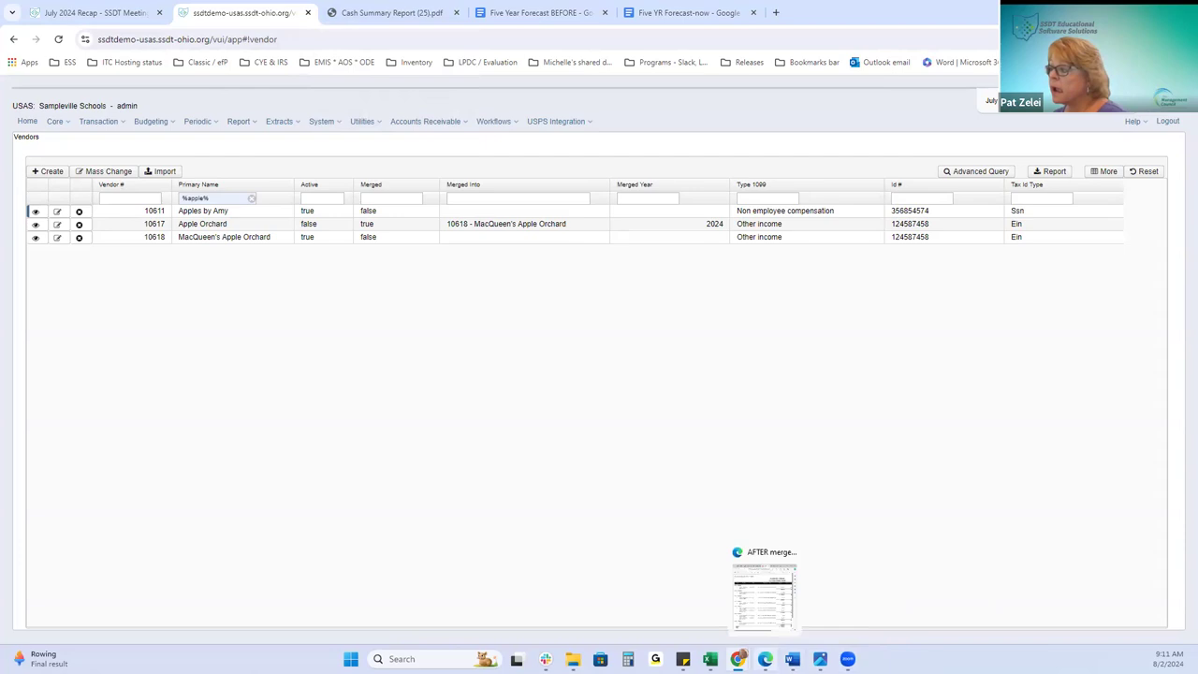
- Compare the before- and after-merge Purchase Order Detail reports, then return to the apple vendor list
click(765, 594)
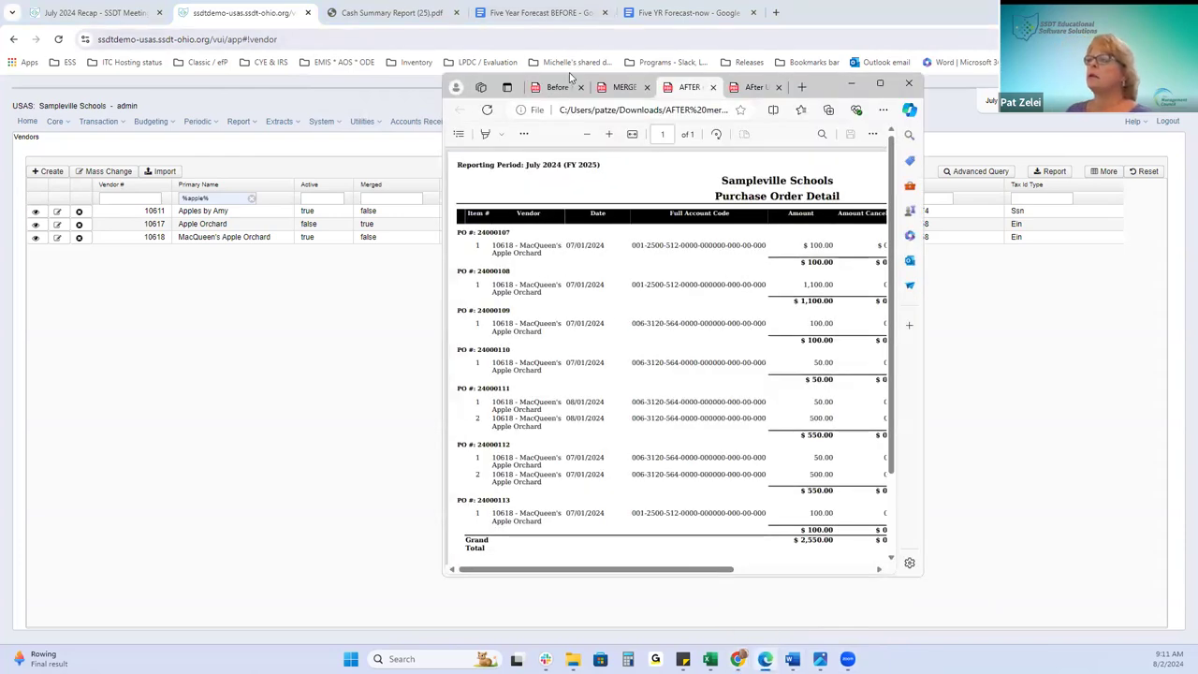
click(562, 89)
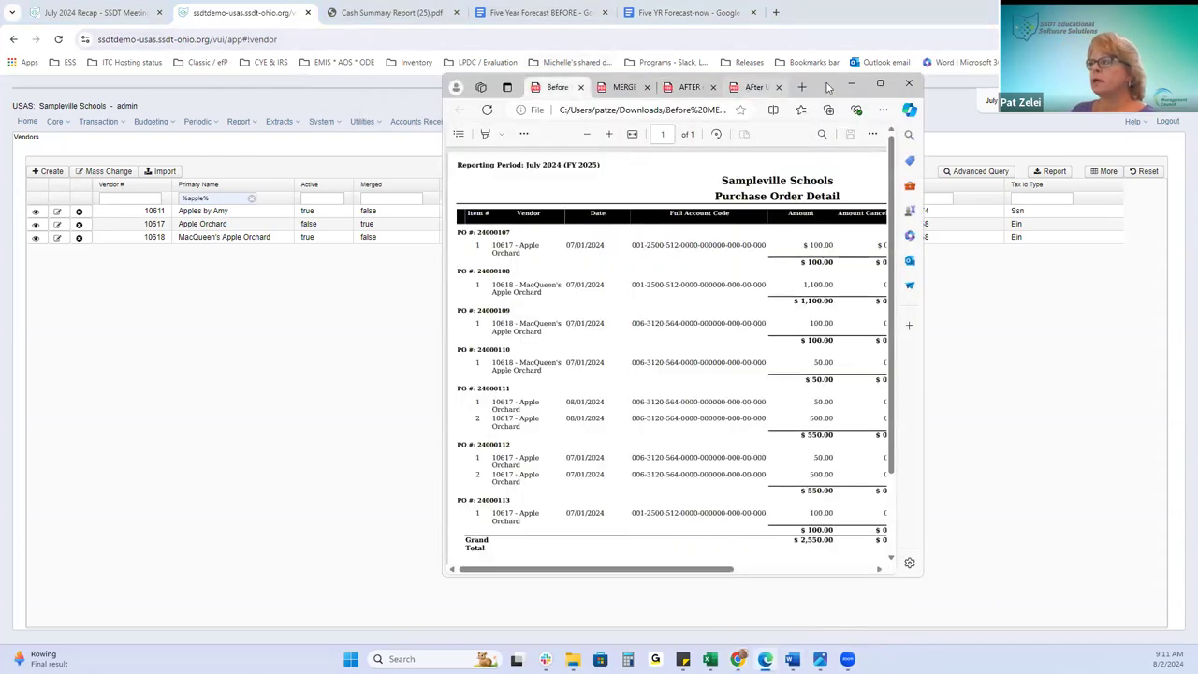
click(880, 84)
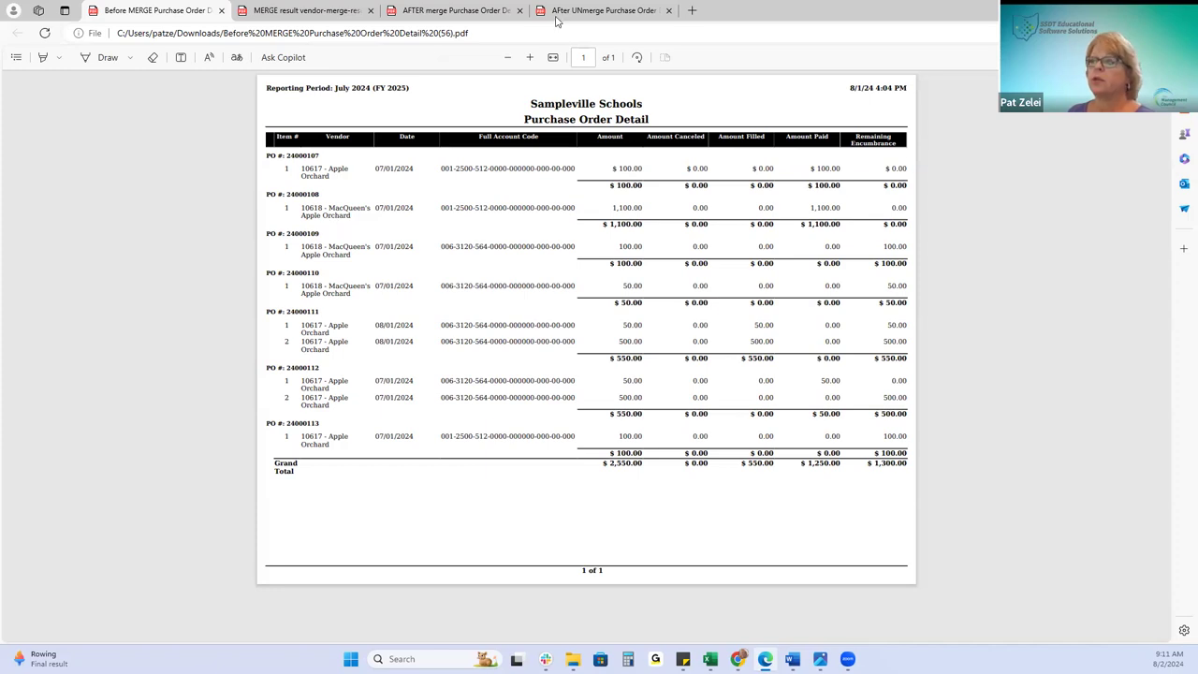
double_click(746, 10)
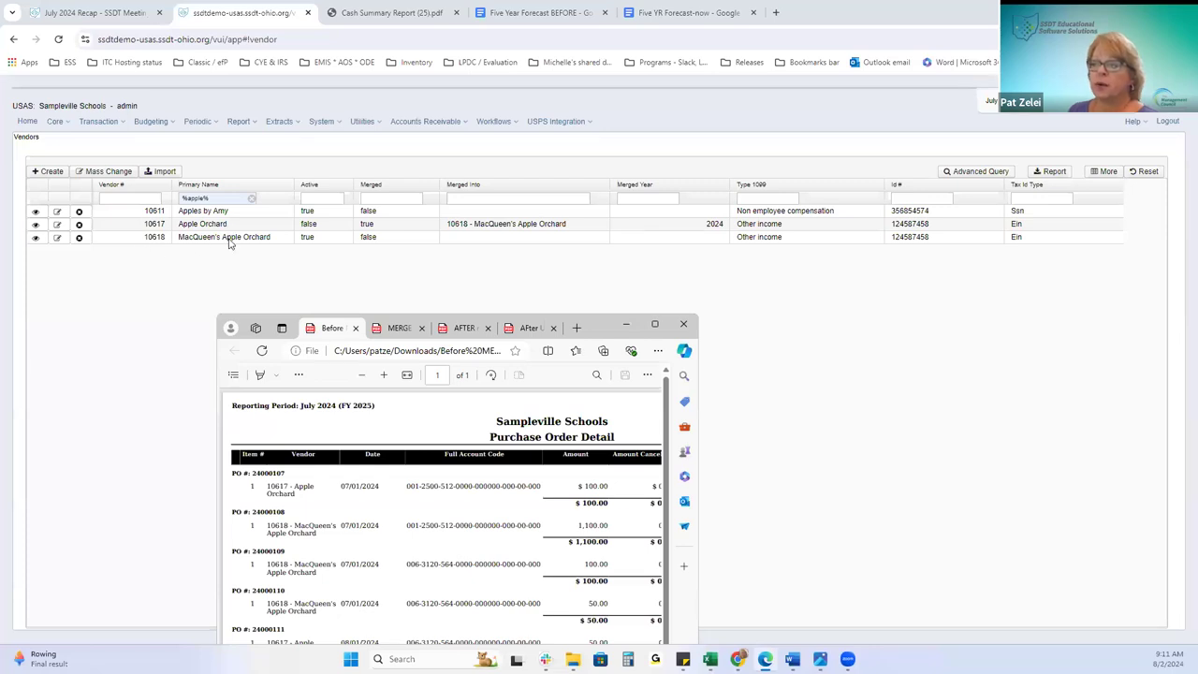
click(654, 323)
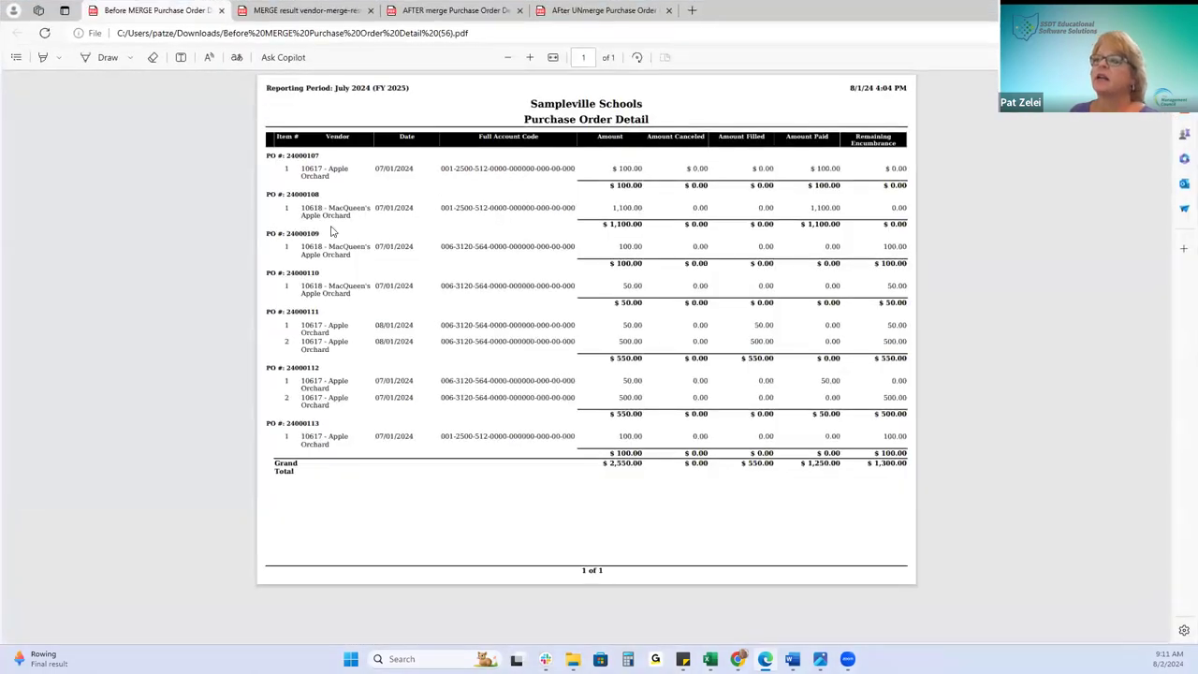
click(472, 11)
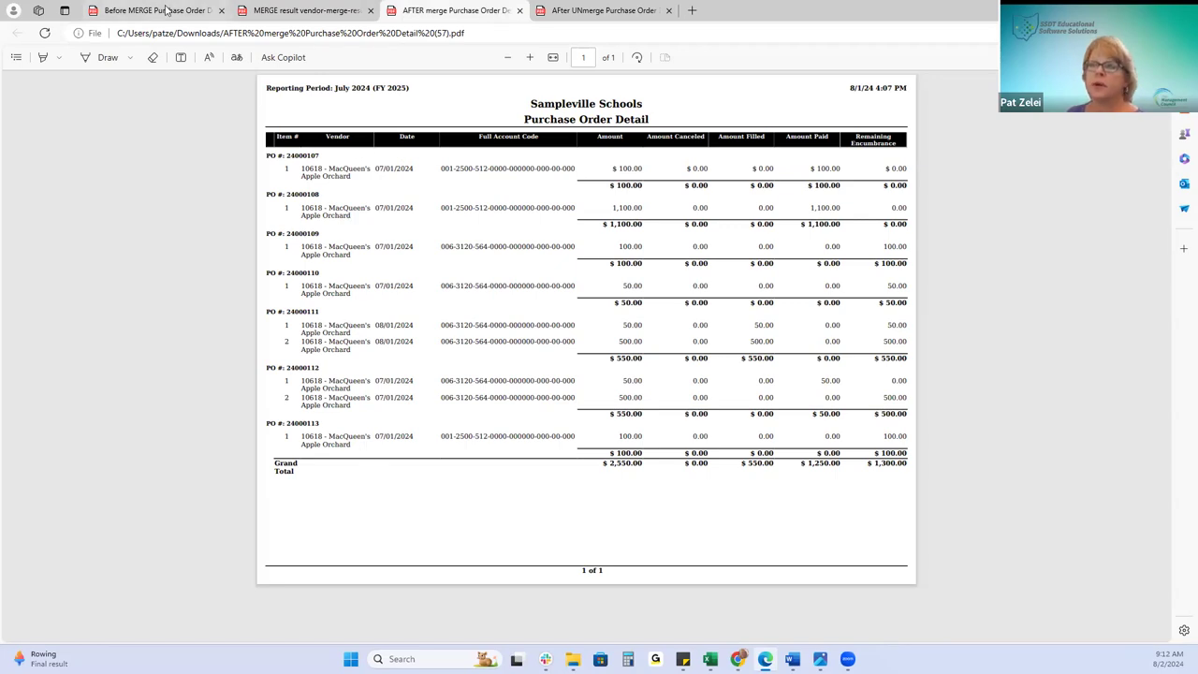
click(210, 6)
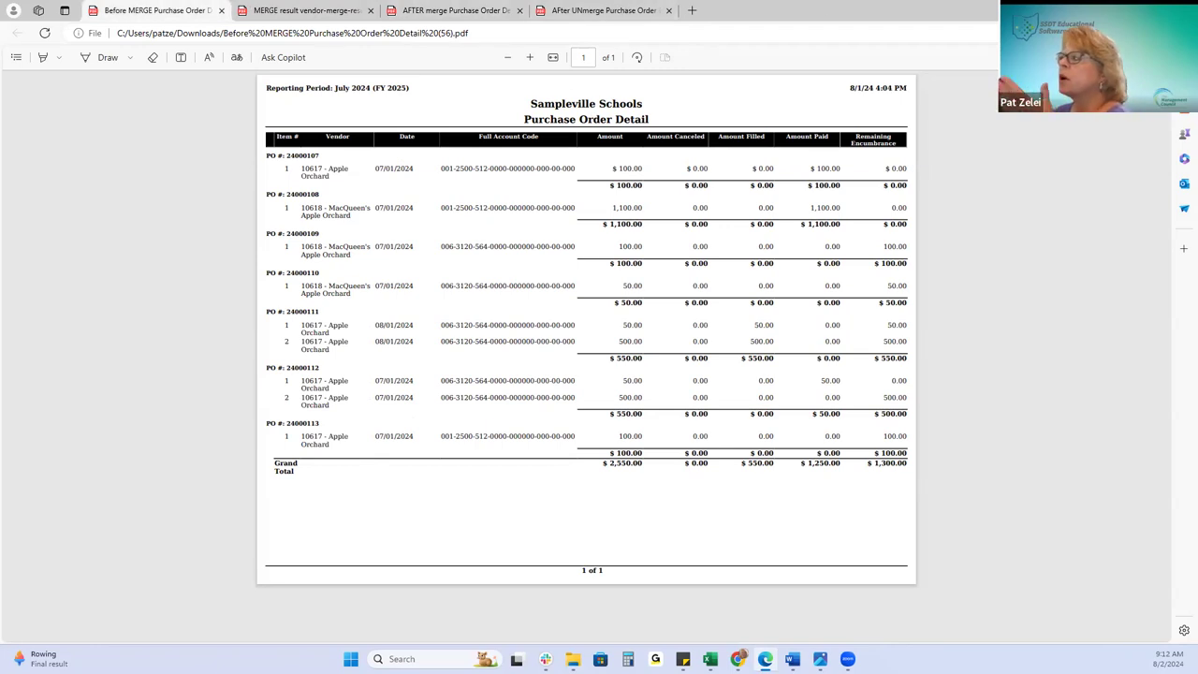
key(alt+Tab)
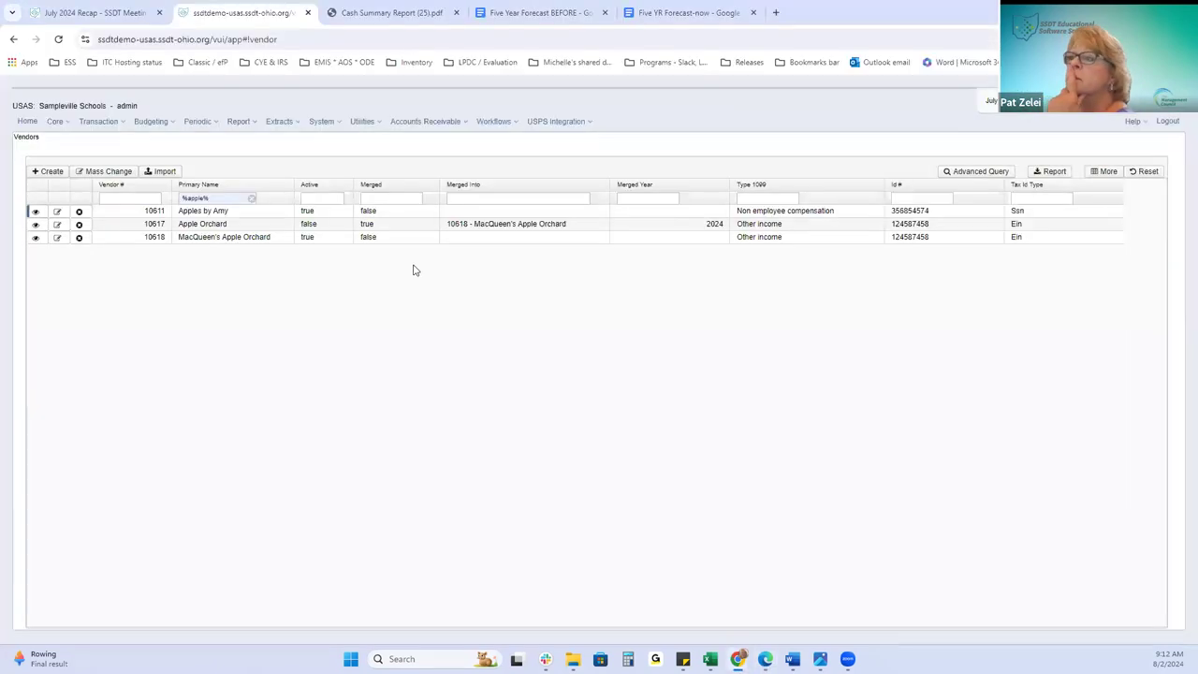
- Un-merge Apple Orchard from vendor 10618 MacQueen's Apple Orchard, confirm Yes, and close the merged list
click(38, 239)
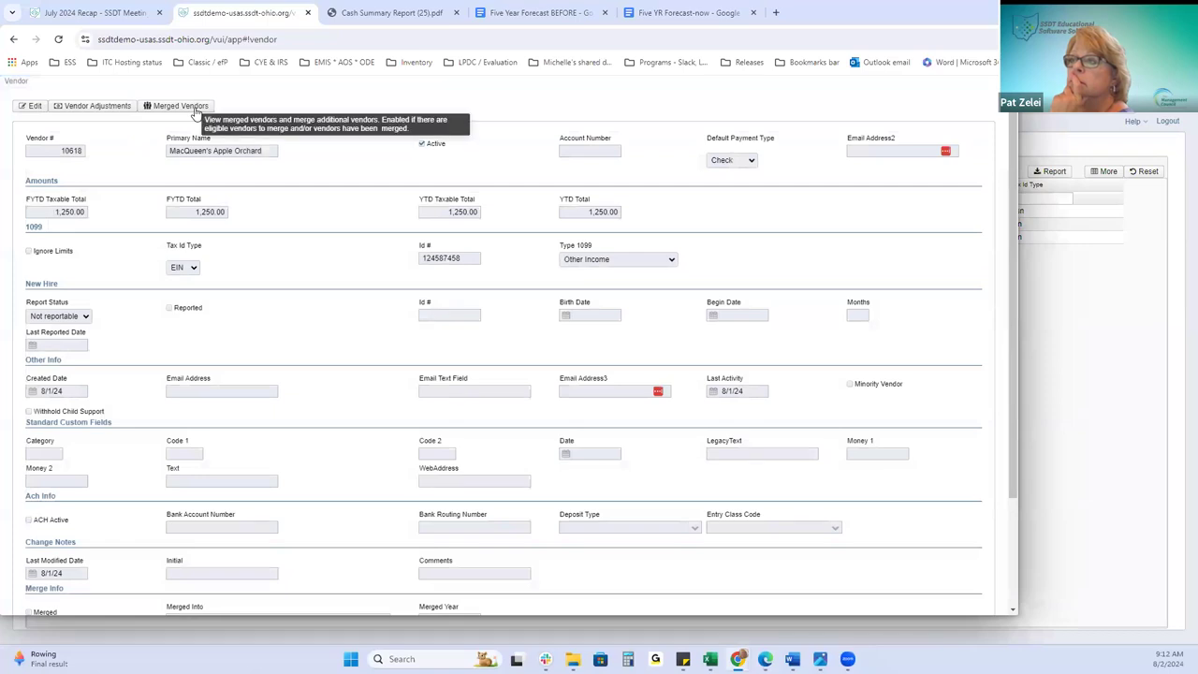
click(172, 107)
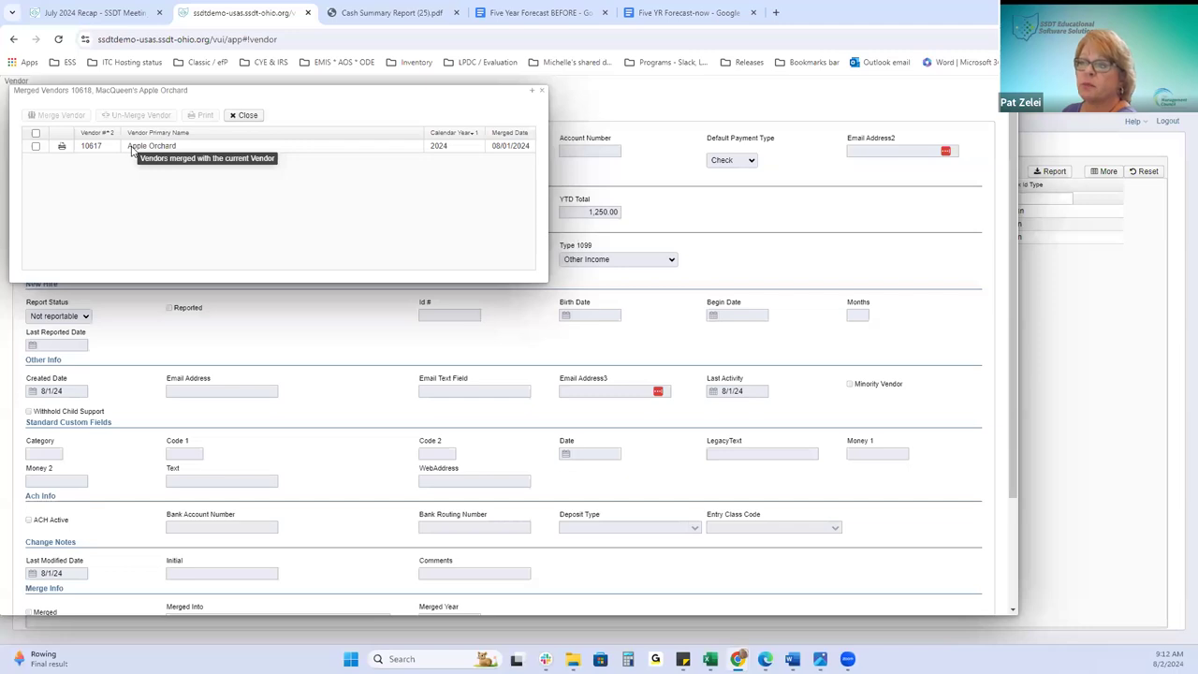
click(47, 146)
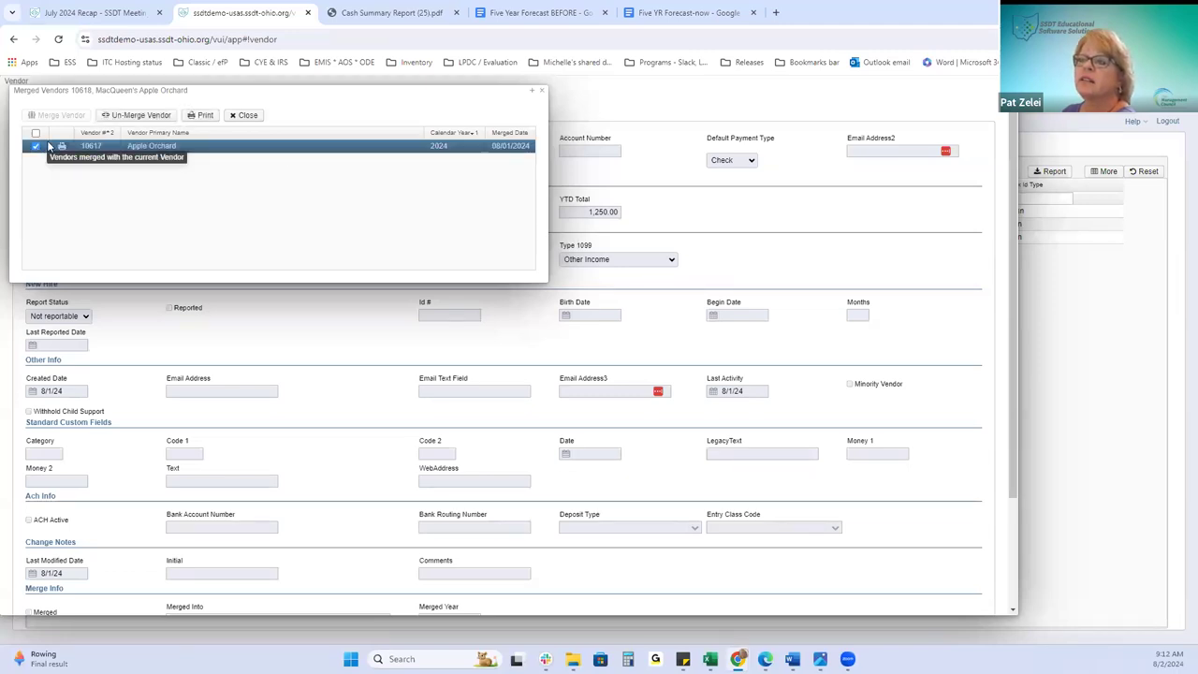
click(122, 115)
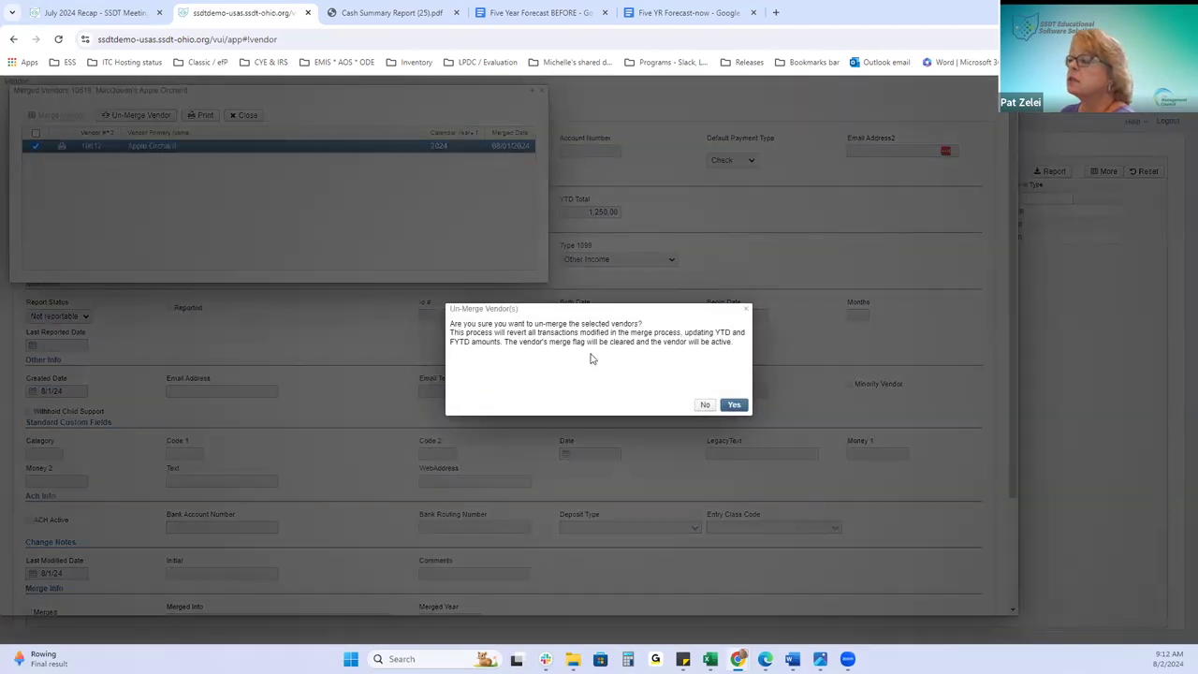
click(735, 406)
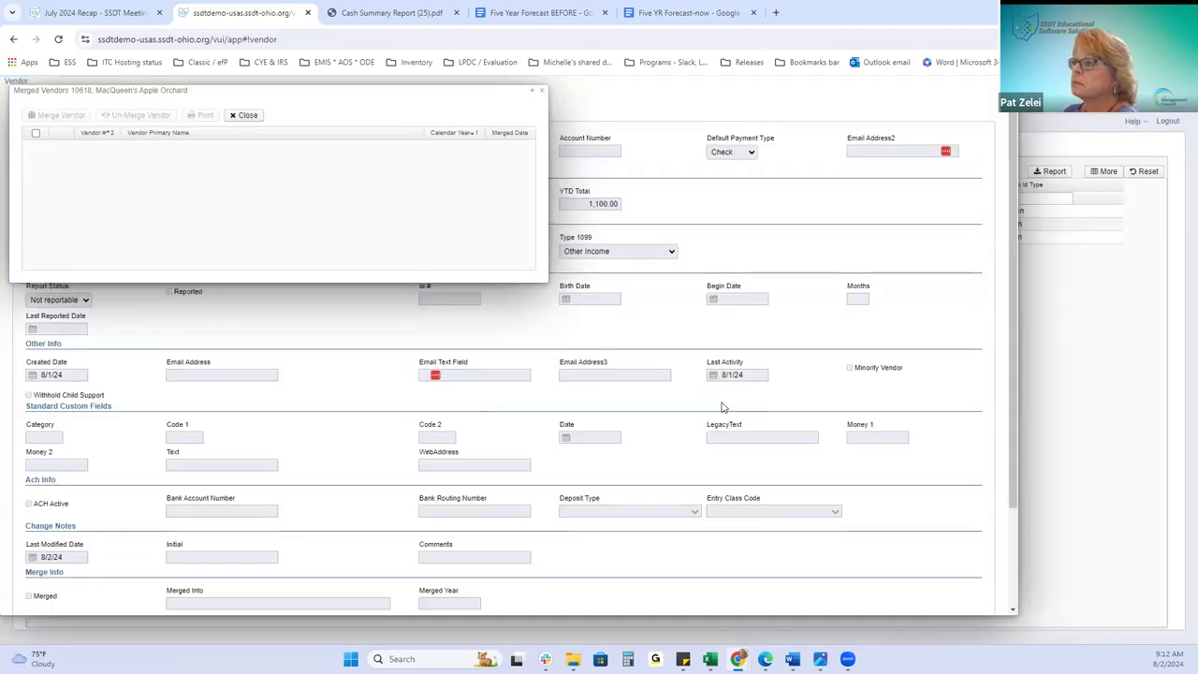
click(244, 116)
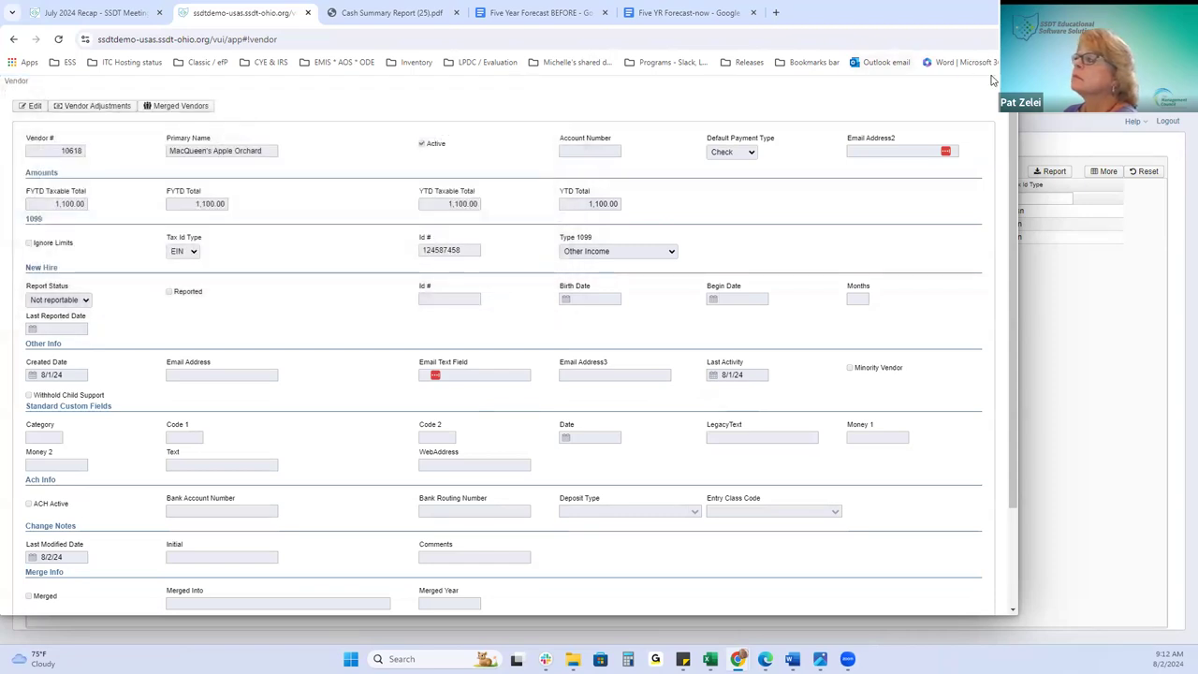
key(Escape)
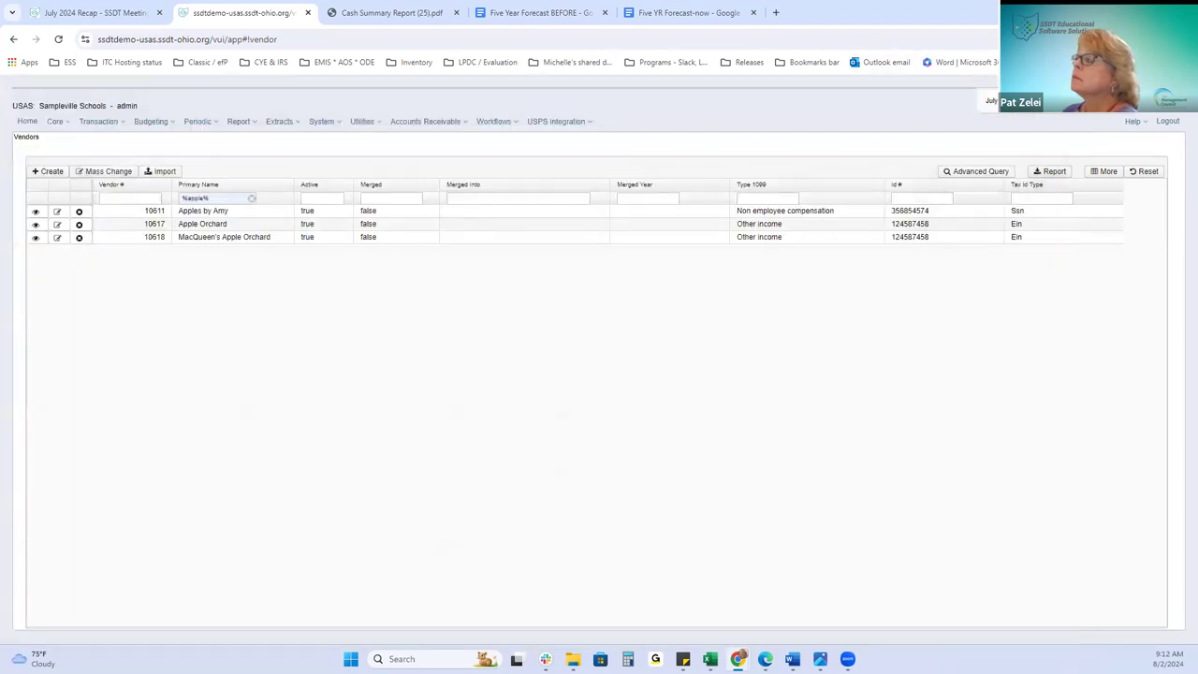
key(ctrl+shift+y)
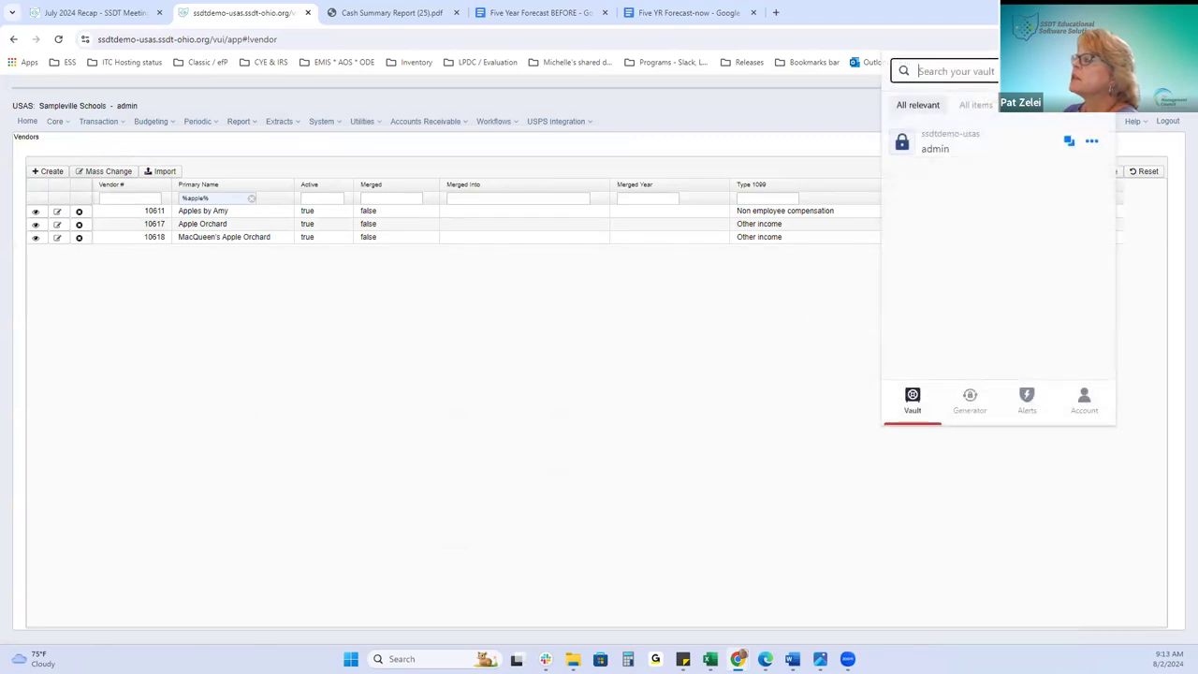
key(Escape)
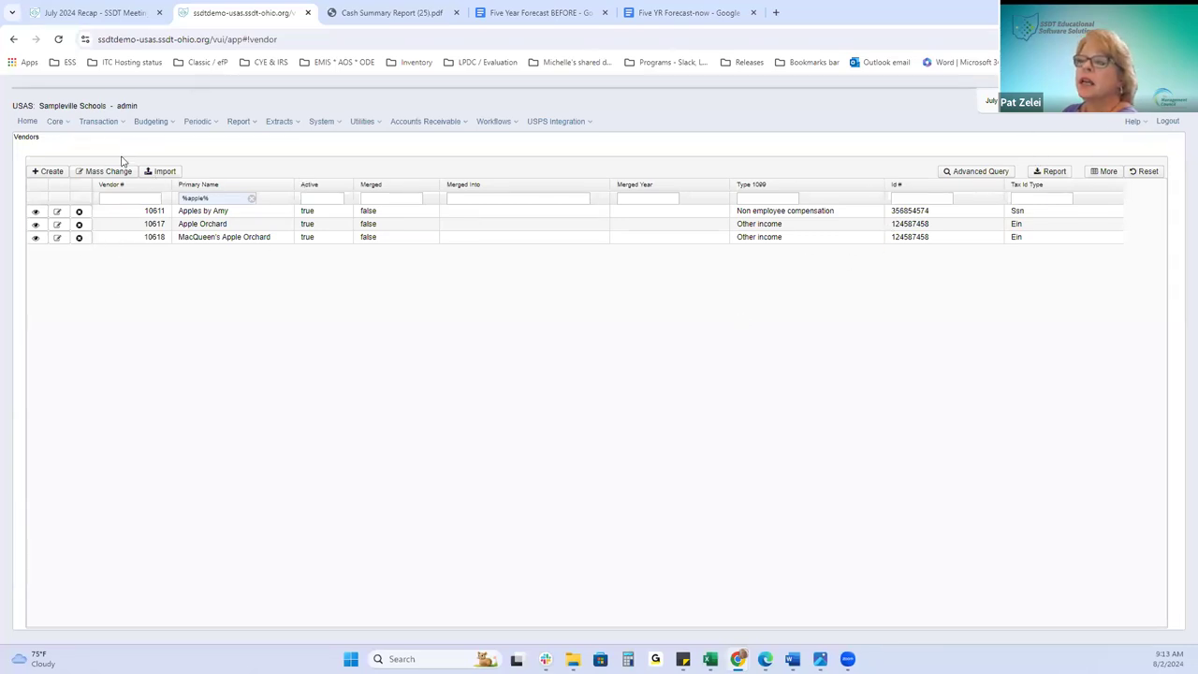
click(58, 39)
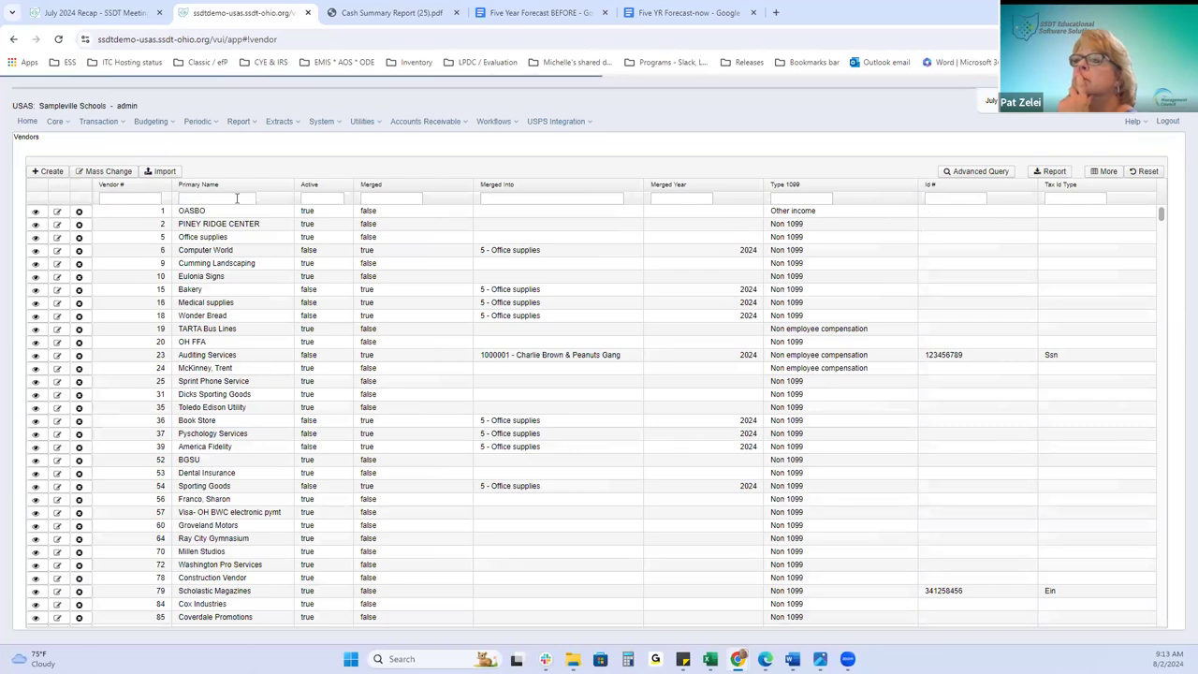
click(217, 197)
click(240, 247)
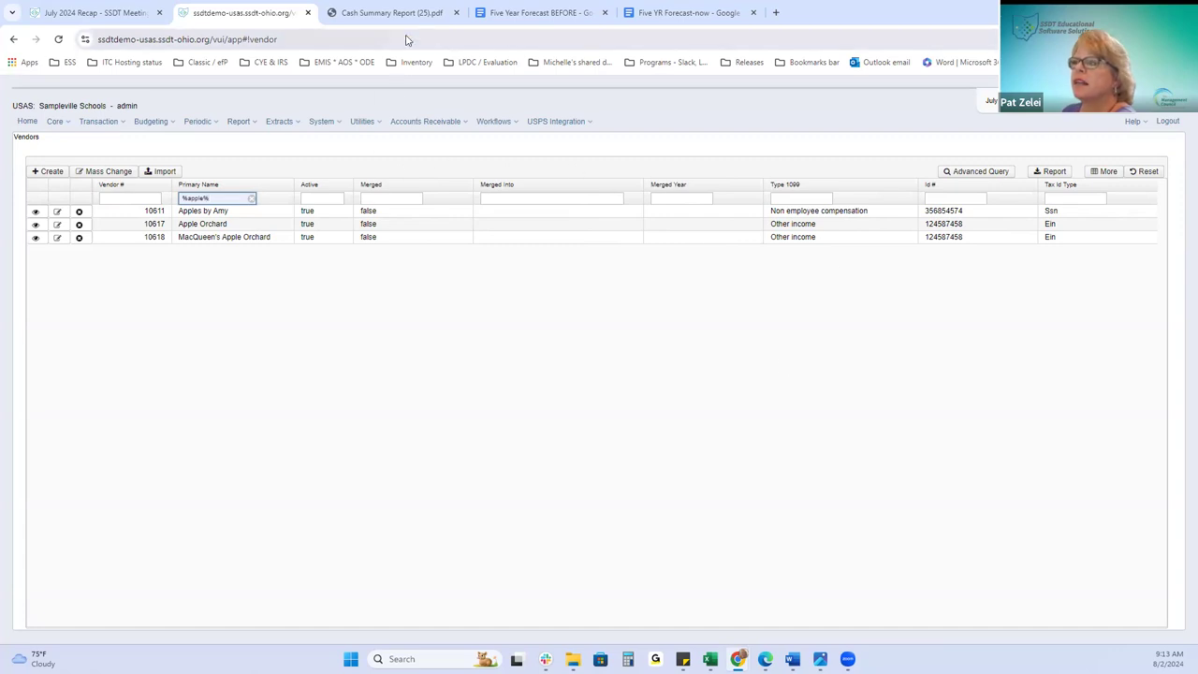
mouse_move(819, 659)
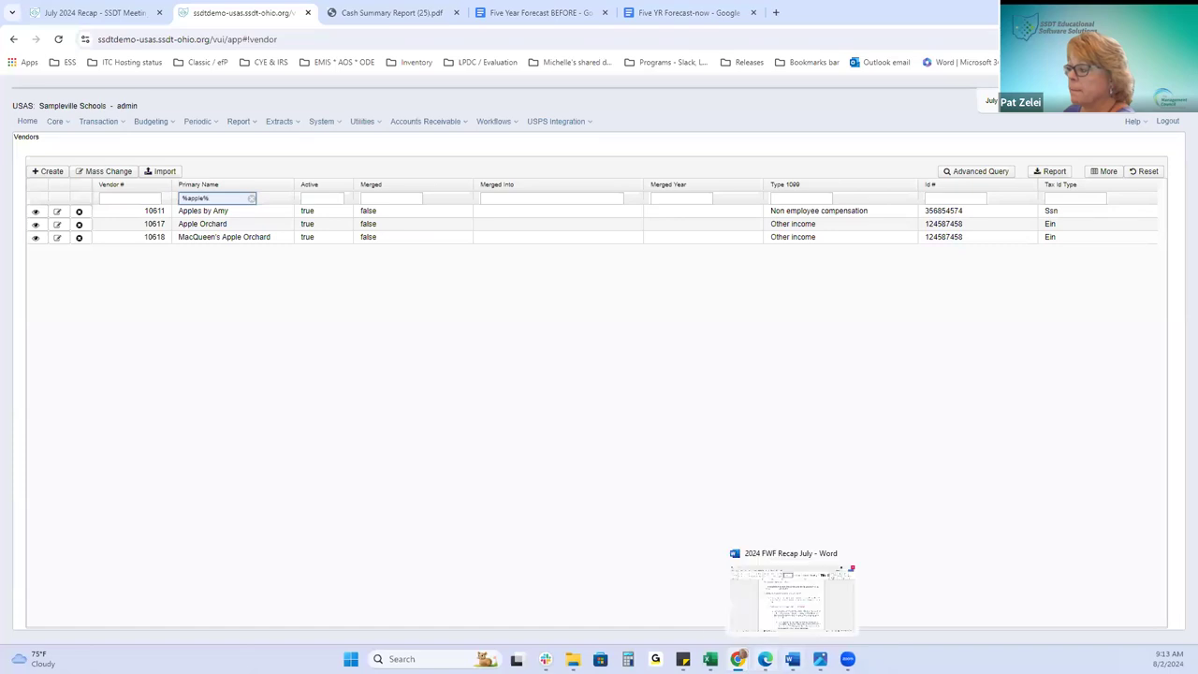
click(765, 658)
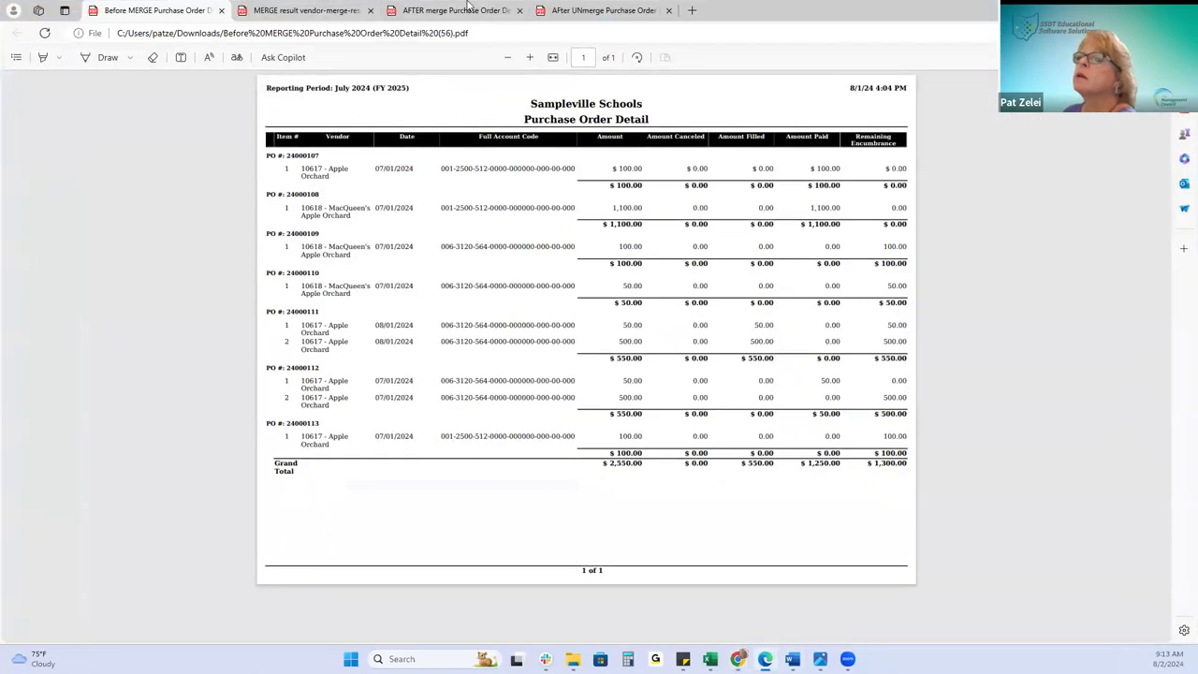
click(338, 11)
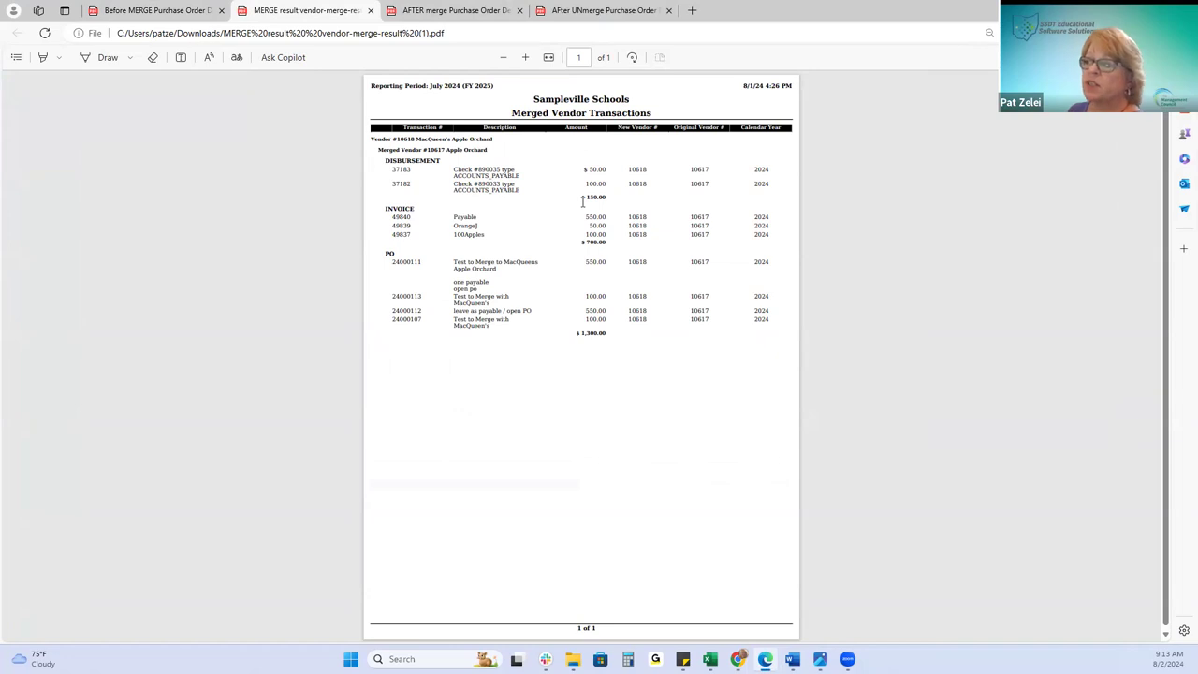
click(603, 10)
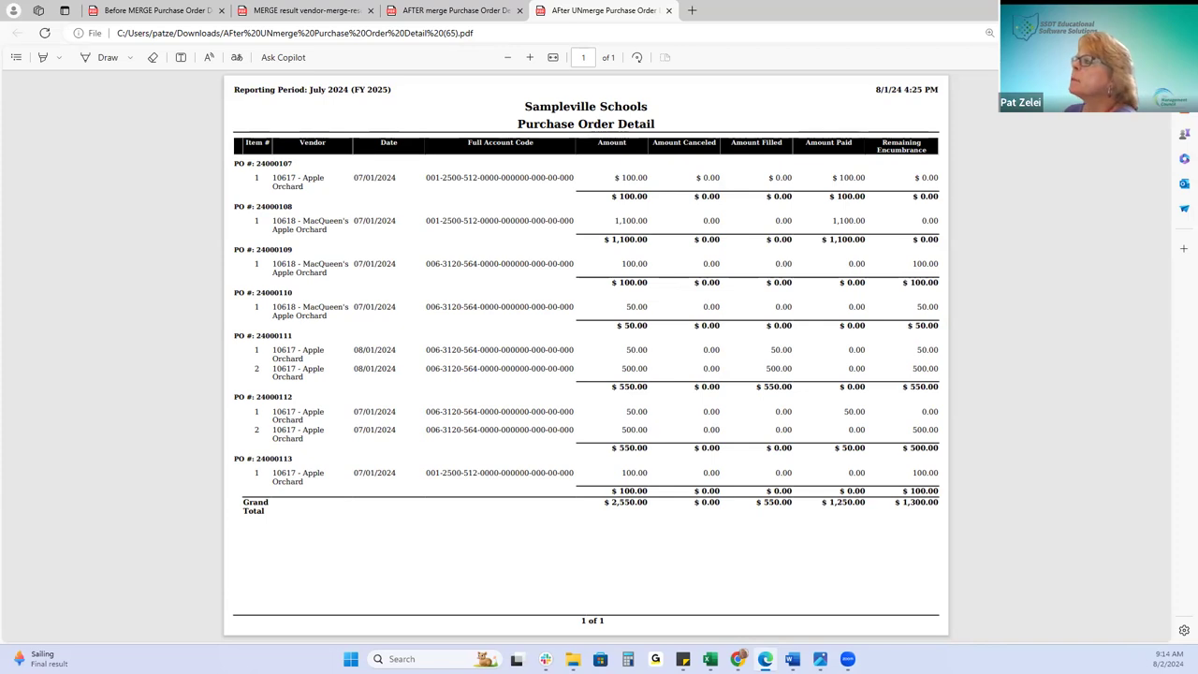
key(alt+Tab)
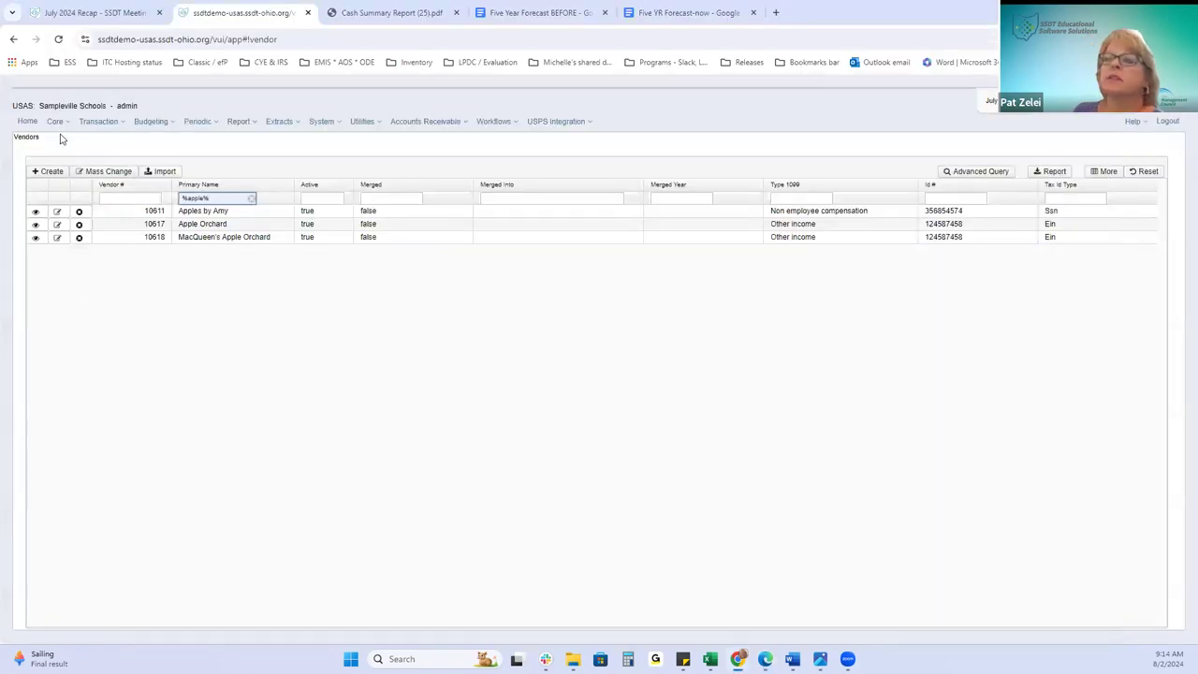
- Open Transaction > Payables in Detail view and check the 50.00 payable on PO 24000111
click(99, 122)
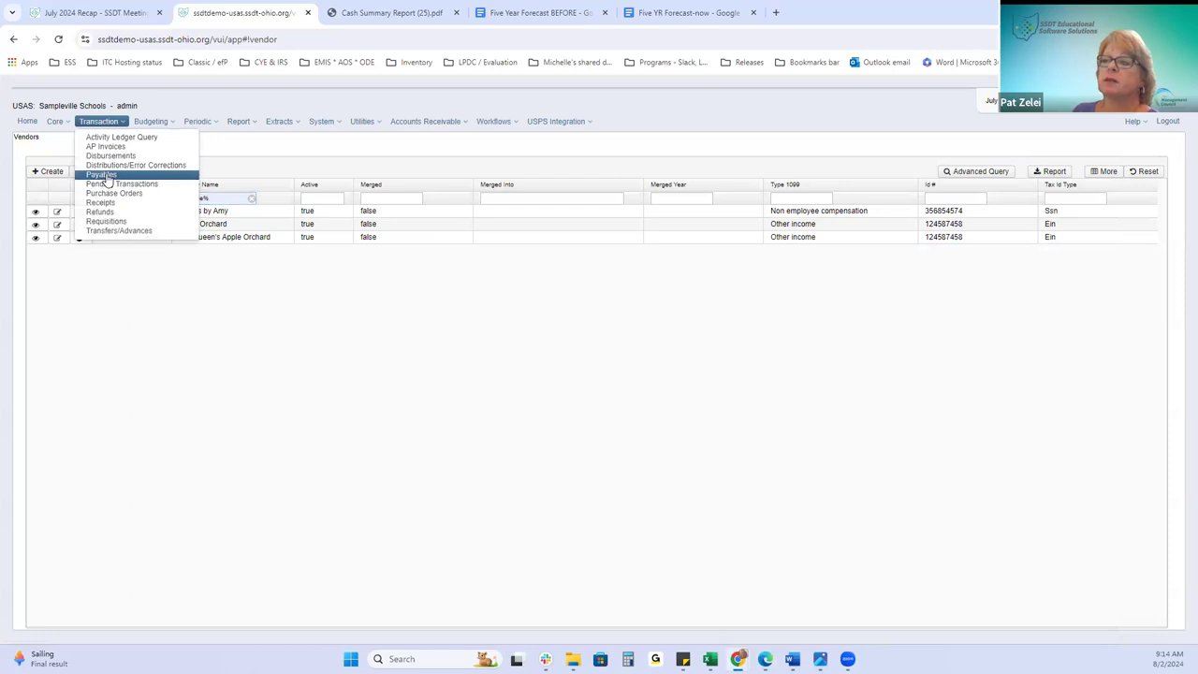
click(106, 176)
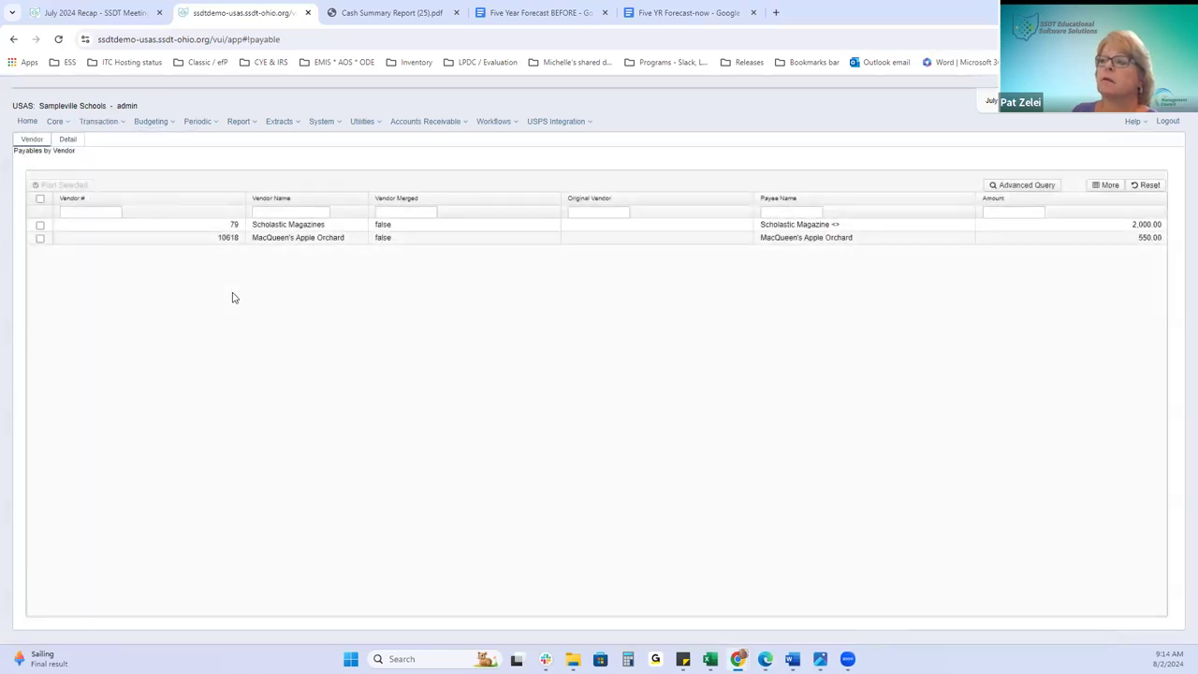
click(71, 141)
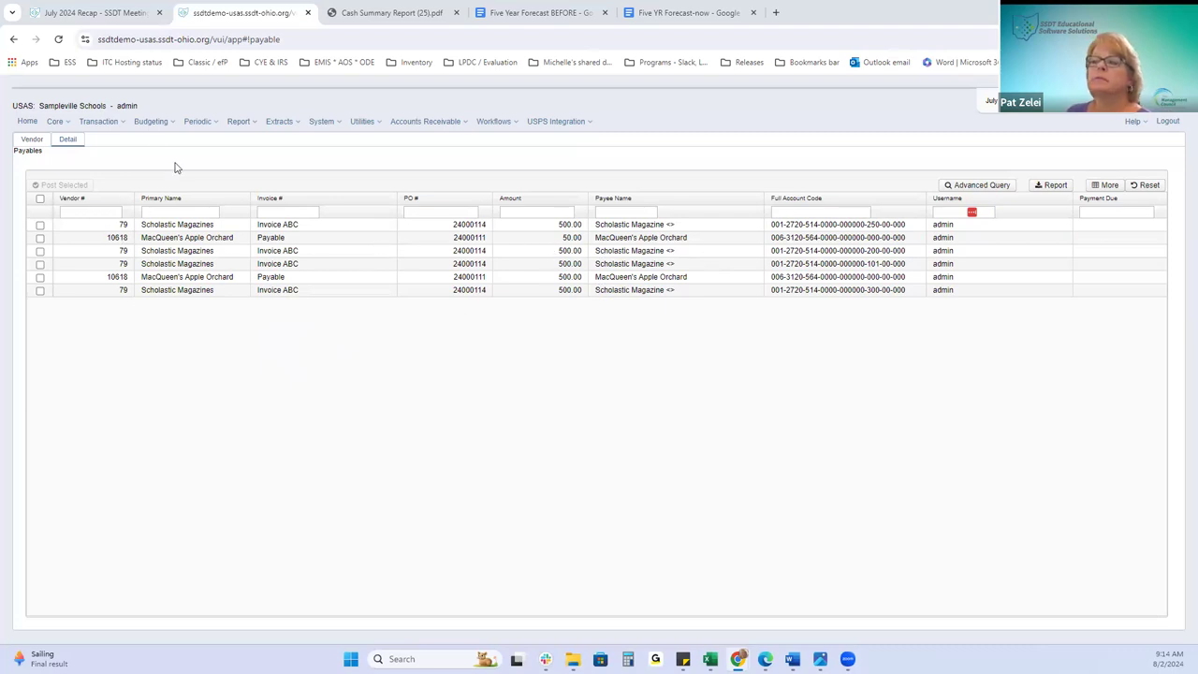
click(31, 140)
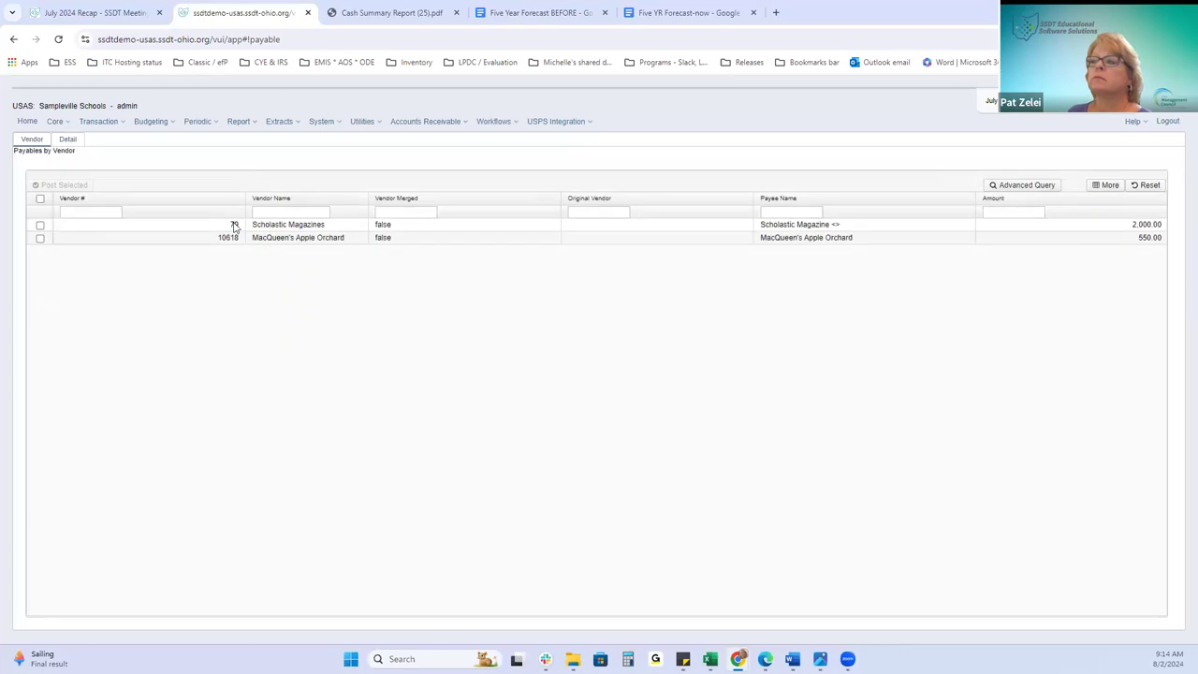
click(64, 140)
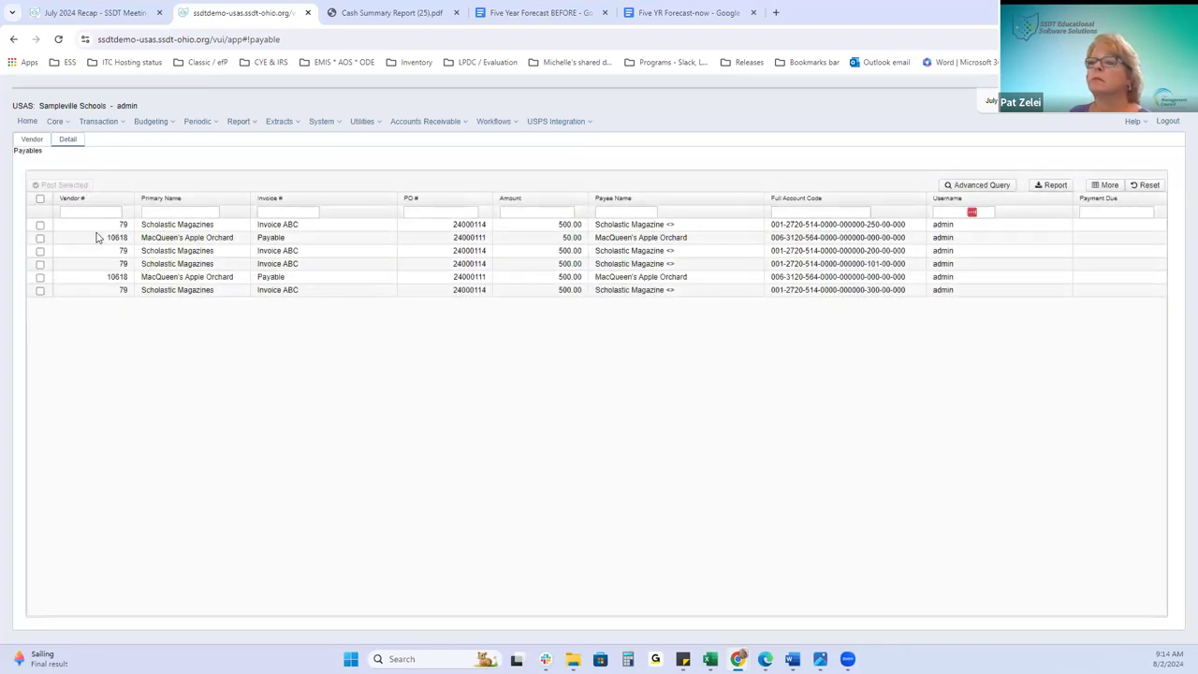
click(40, 239)
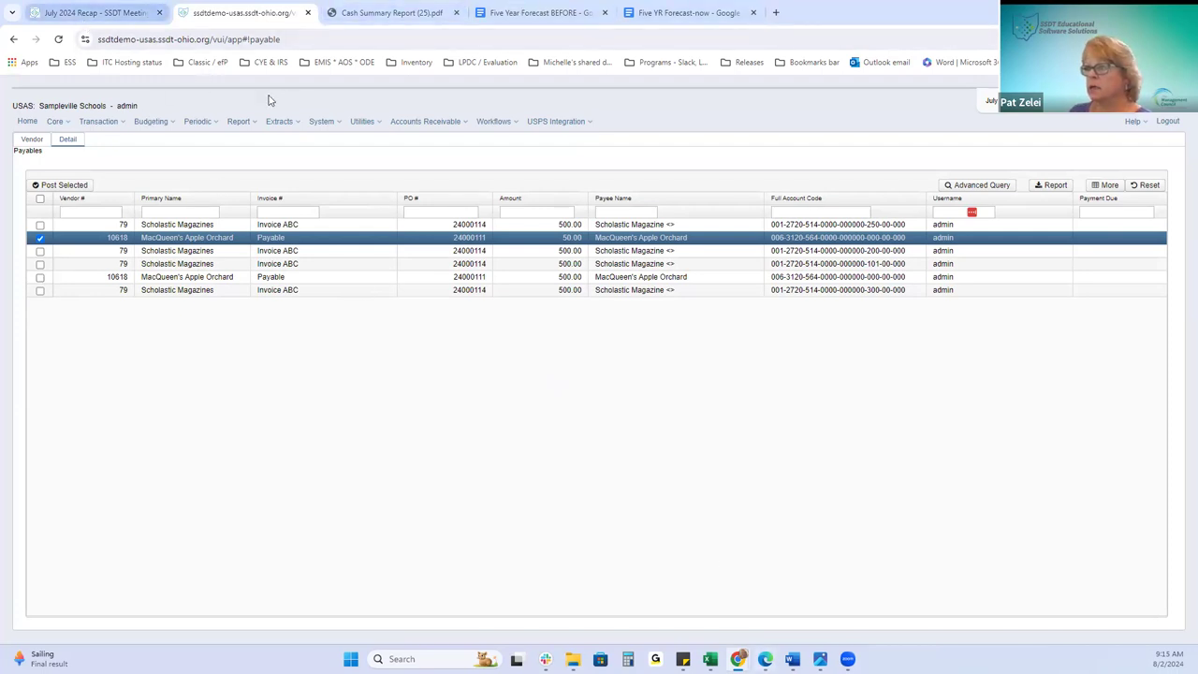
- Generate the Purchase Order Detail report for vendors 10617,10618 and open the downloaded PDF
click(245, 122)
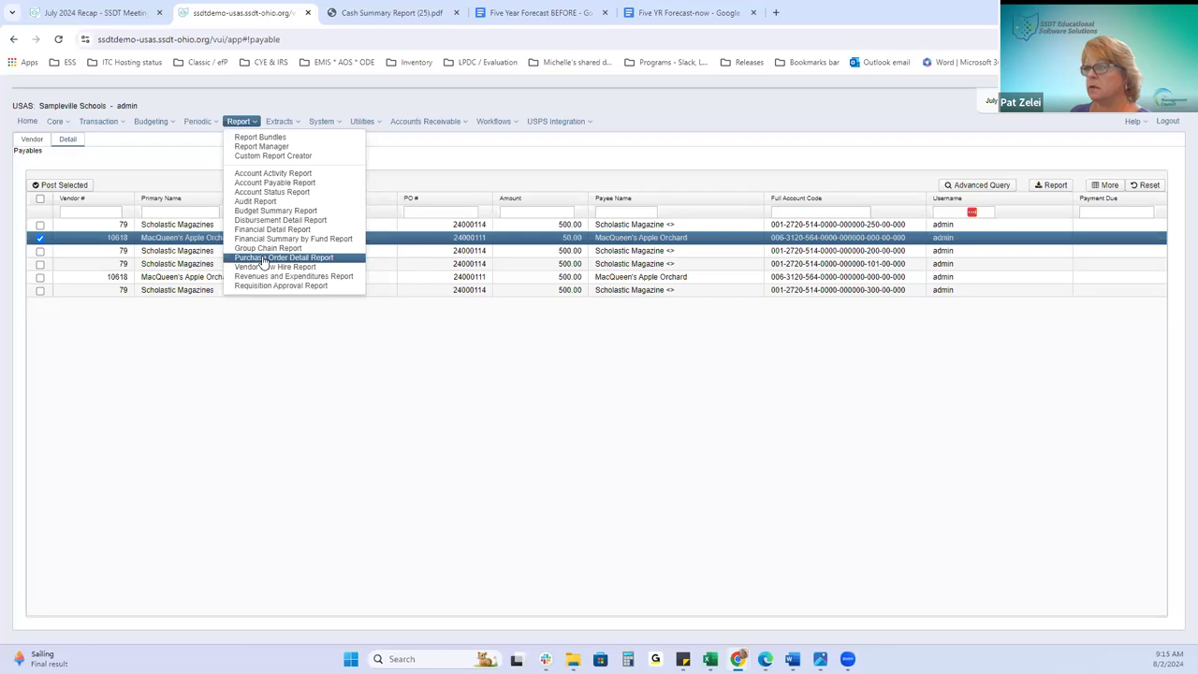
click(264, 258)
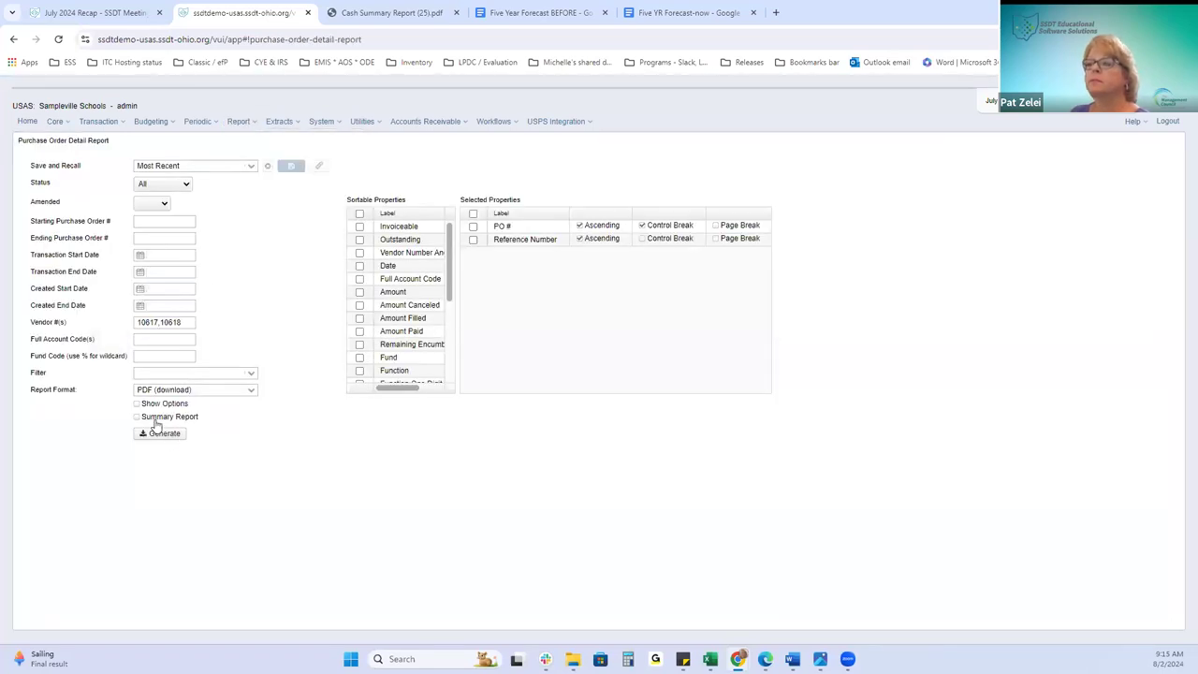
click(157, 436)
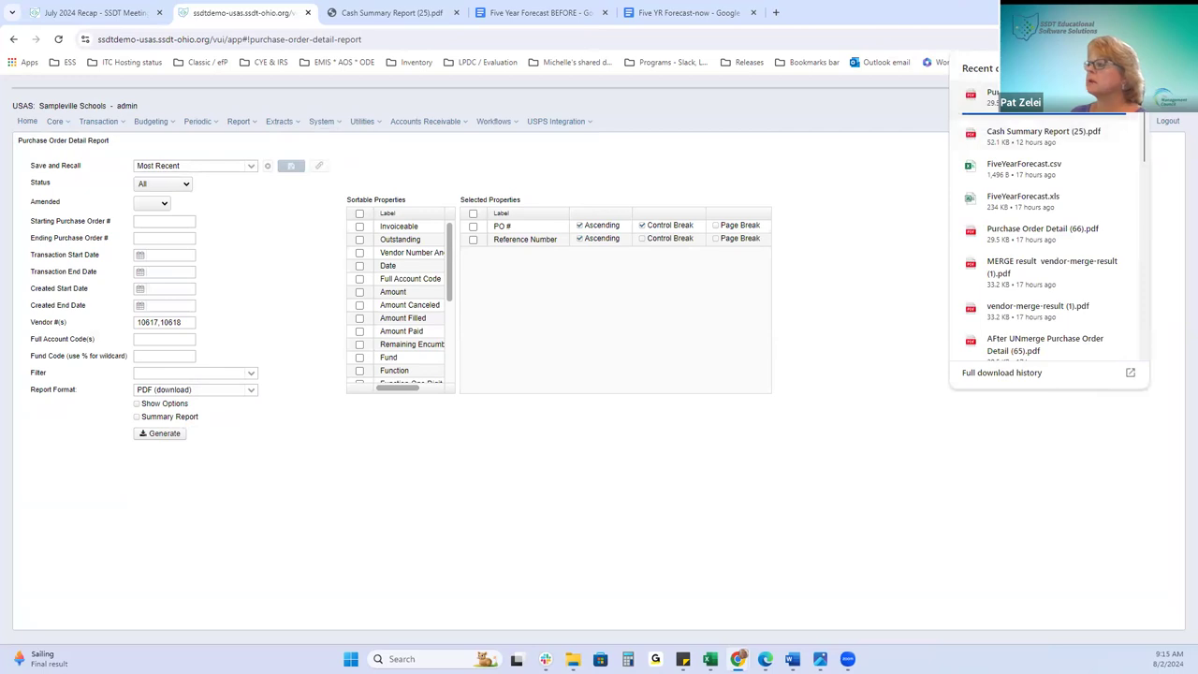
click(1038, 97)
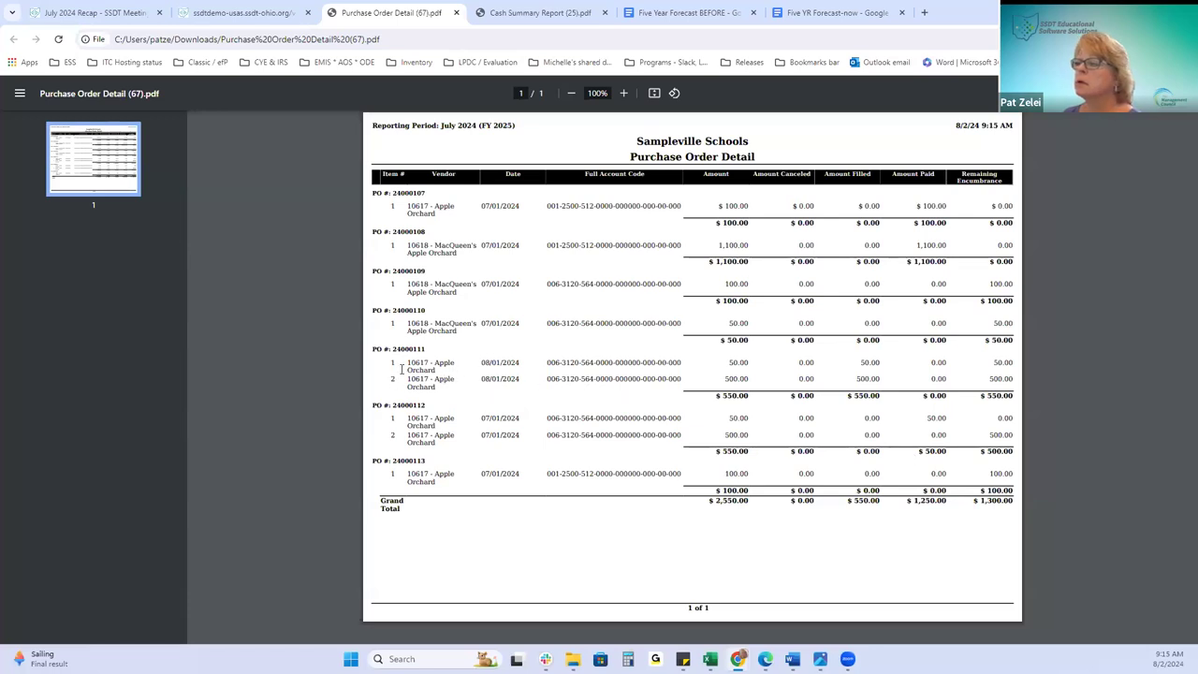
- Copy PO number 24000111 from the PDF heading and return to the USAS Purchase Orders list
drag(427, 348, 400, 353)
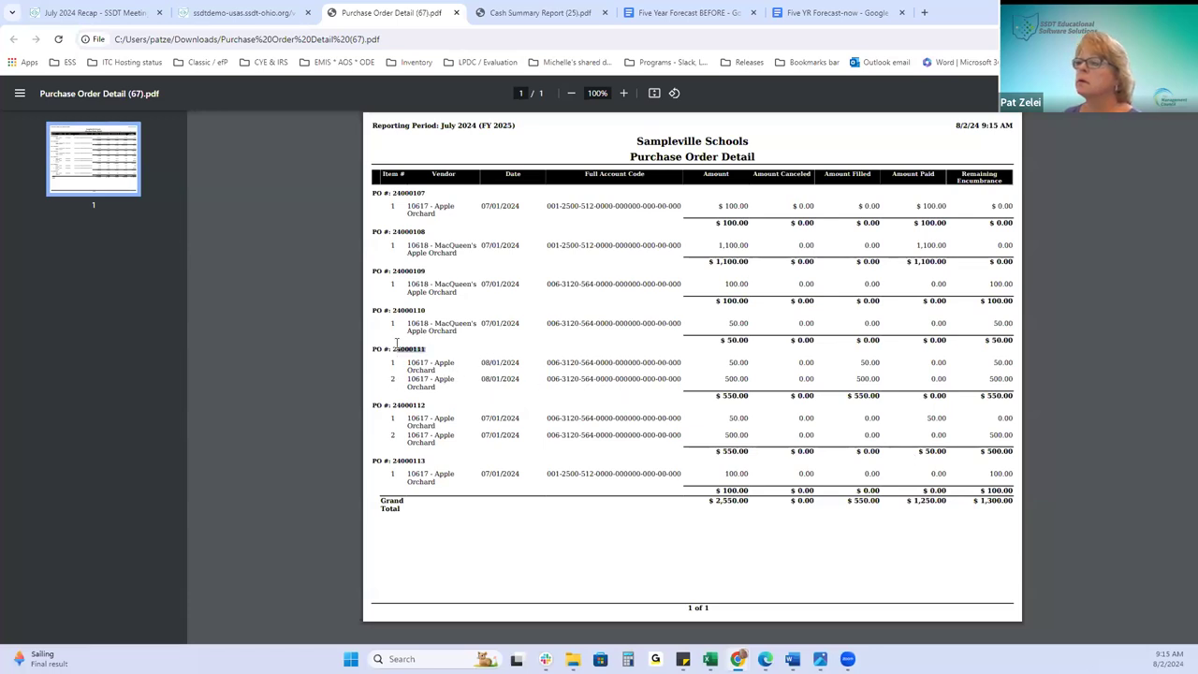
click(412, 348)
right_click(408, 344)
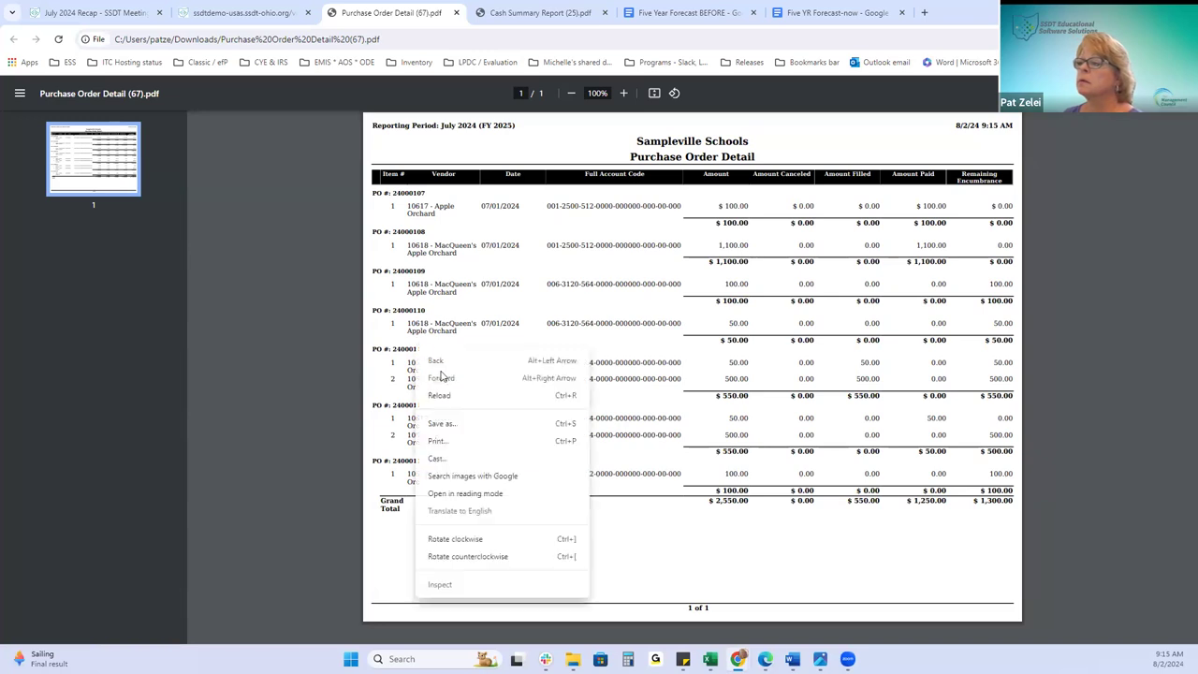
click(397, 348)
drag(394, 348, 410, 349)
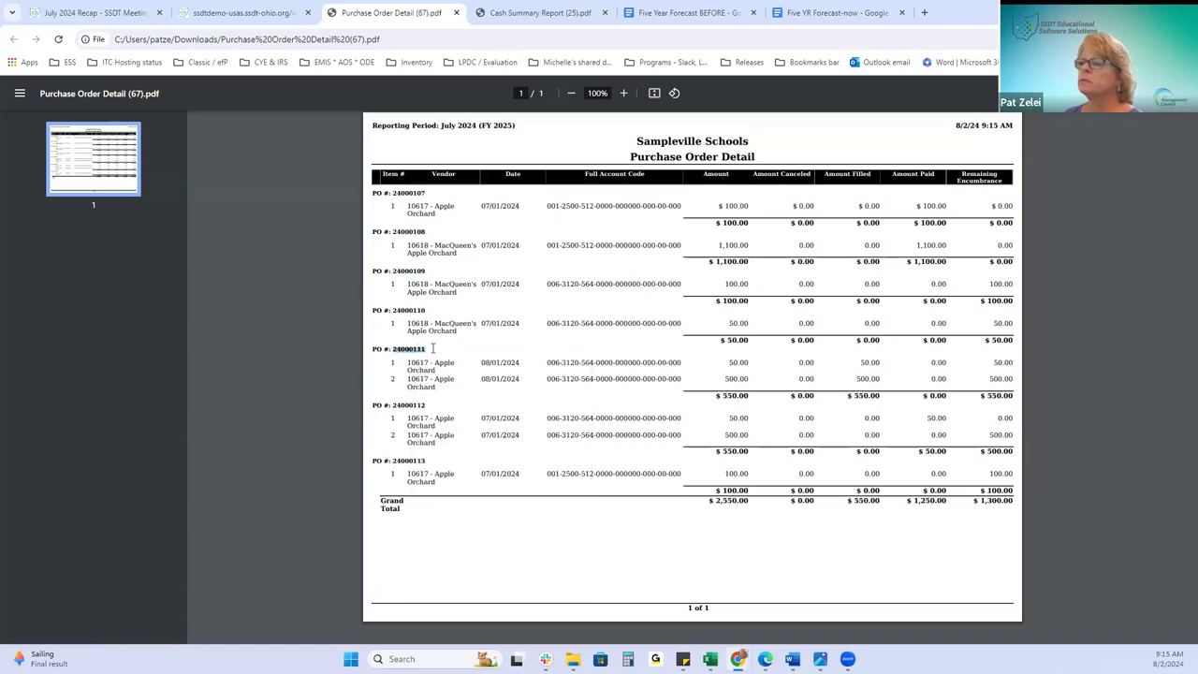
right_click(432, 349)
click(395, 349)
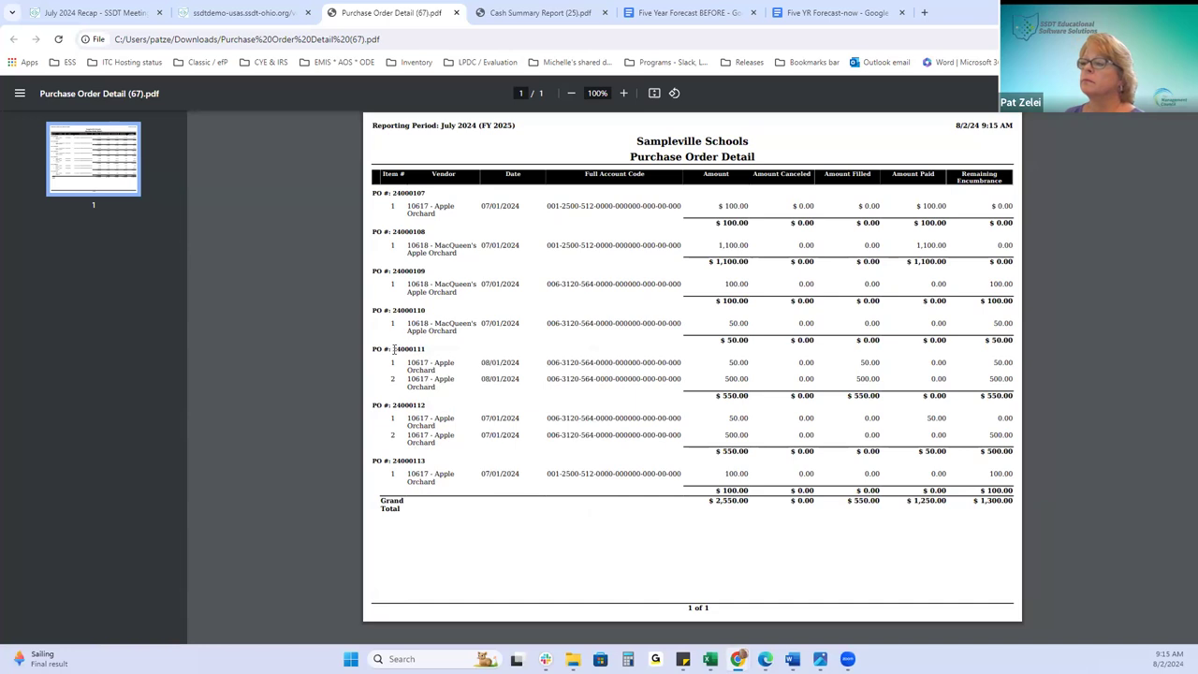
drag(394, 348, 446, 345)
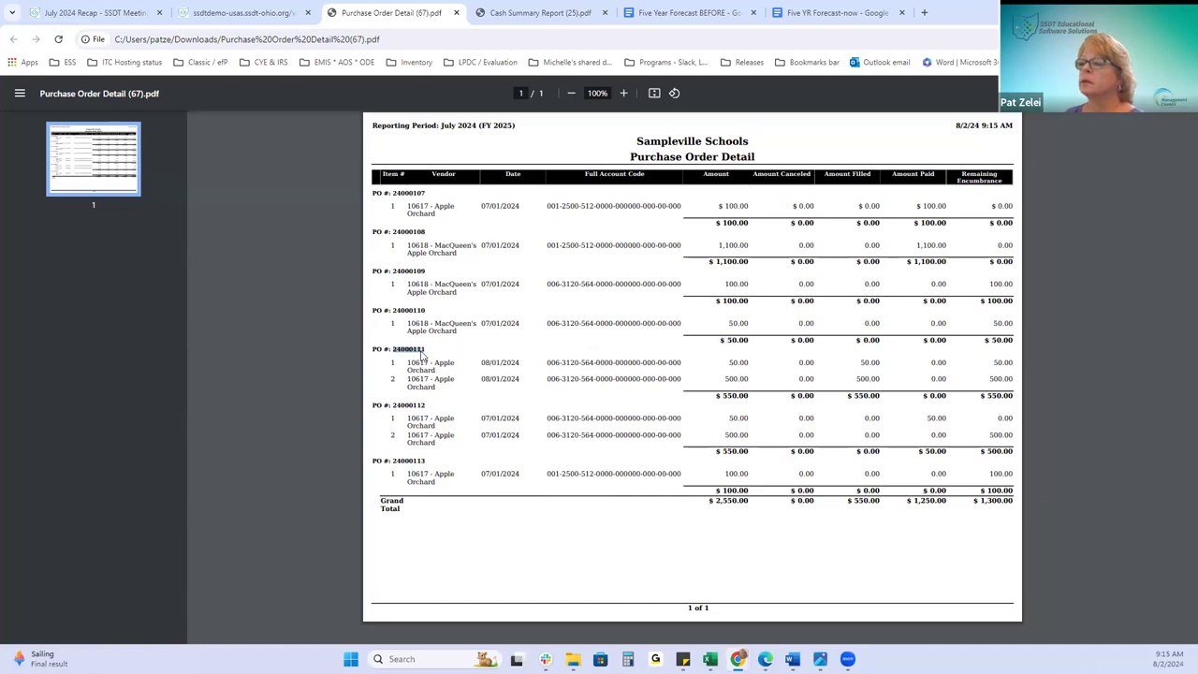
right_click(422, 350)
click(445, 363)
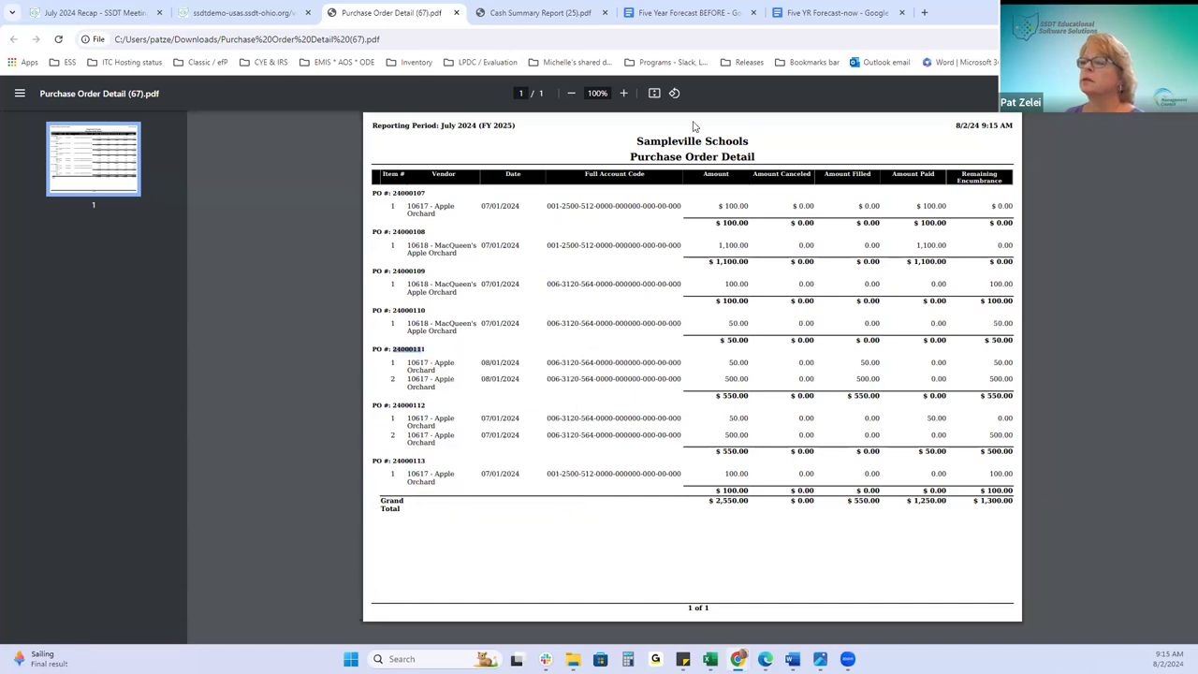
click(272, 8)
click(101, 122)
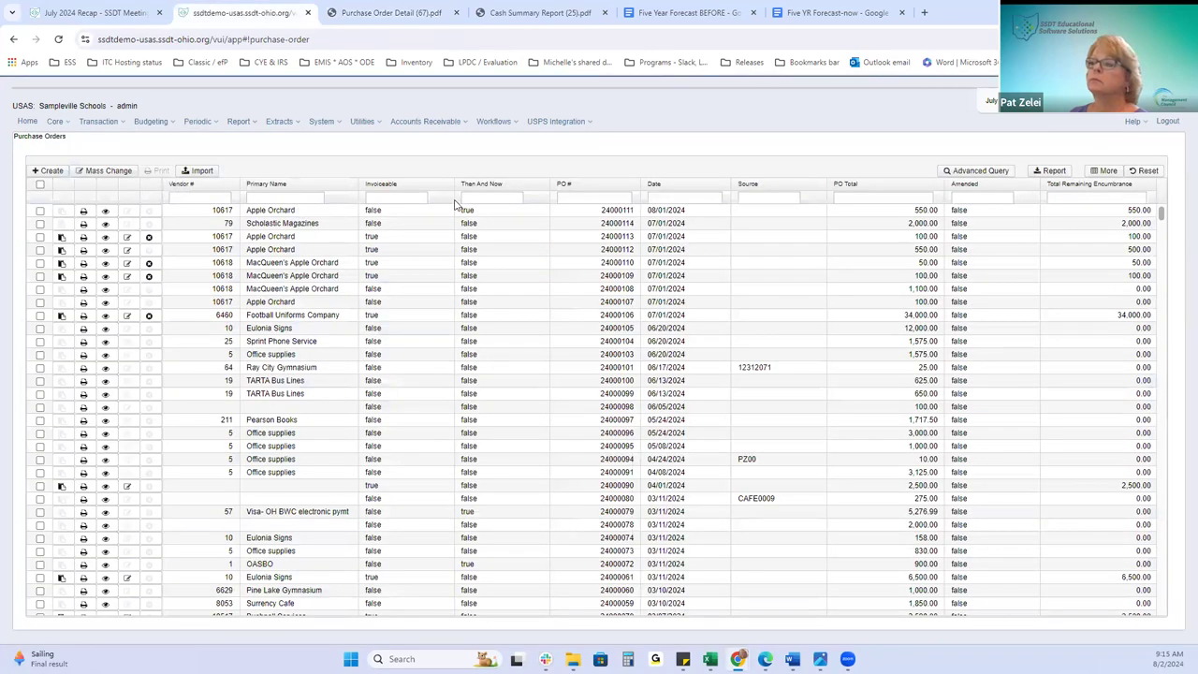
- Filter purchase orders on PO # 24000111 and review its 550.00 honey and cinnamon-stick lines
click(574, 197)
right_click(574, 199)
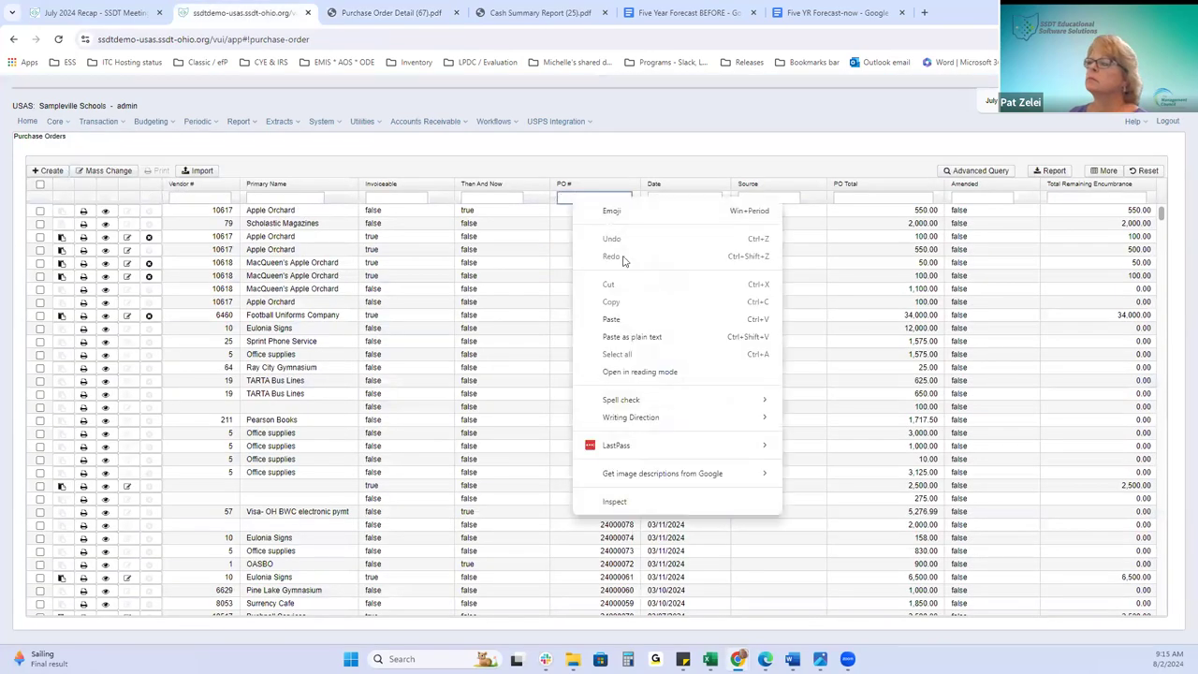
click(622, 323)
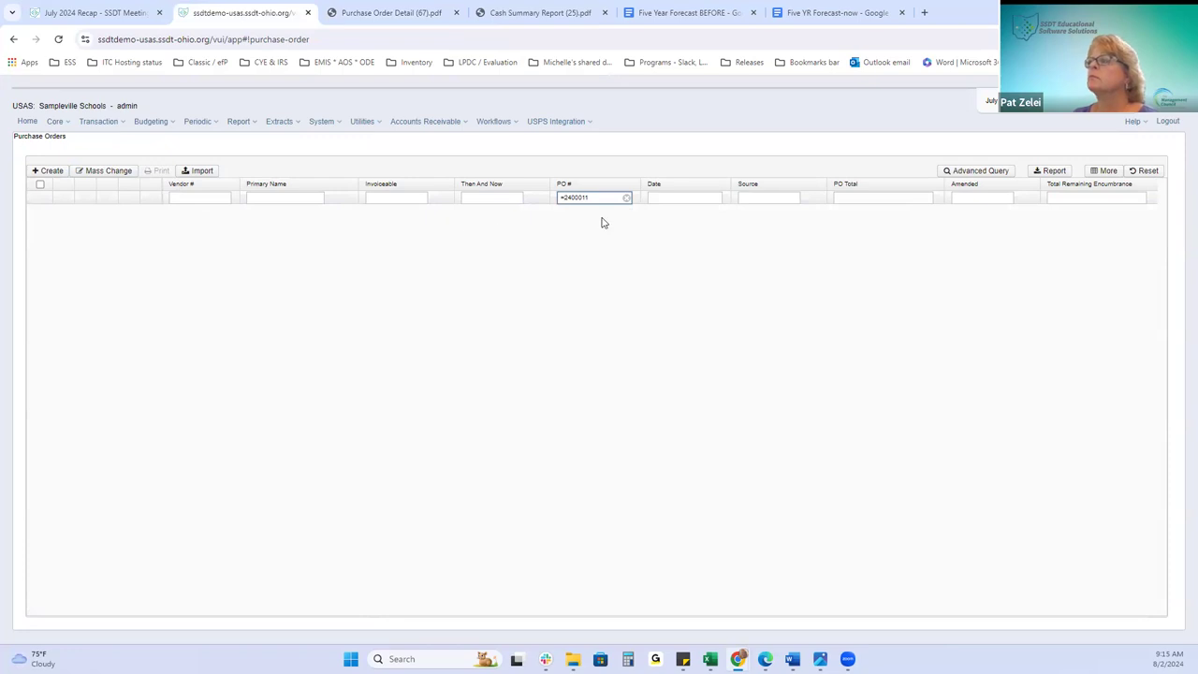
click(377, 13)
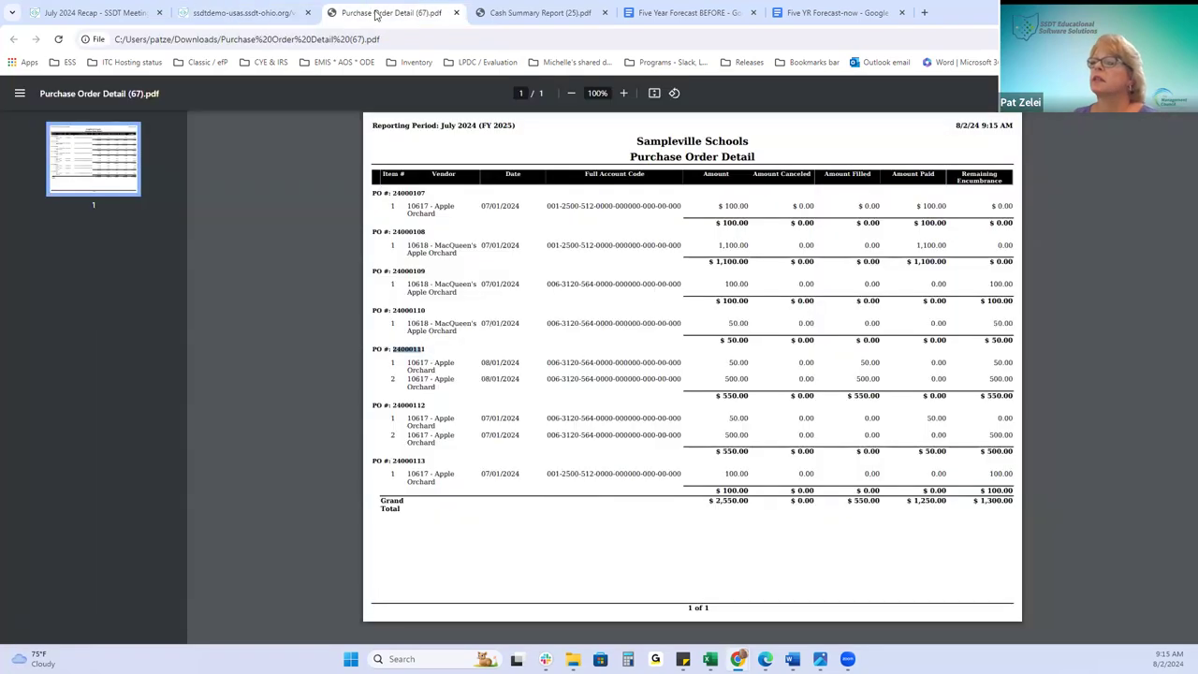
click(235, 9)
click(604, 200)
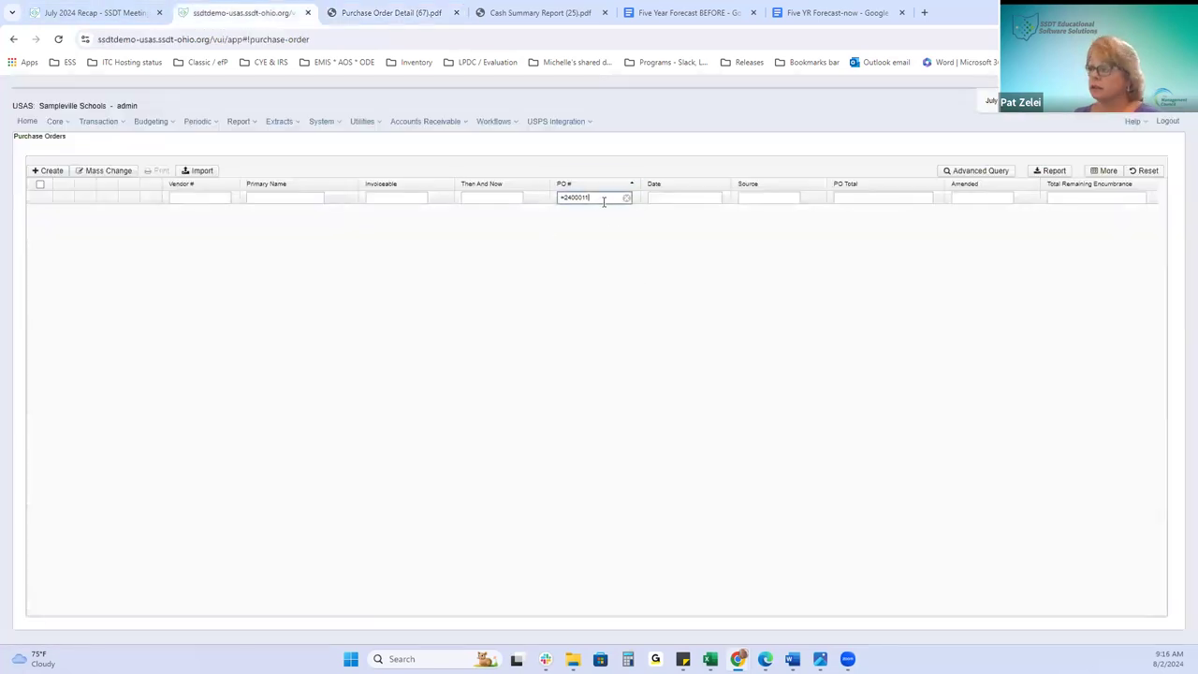
text(1)
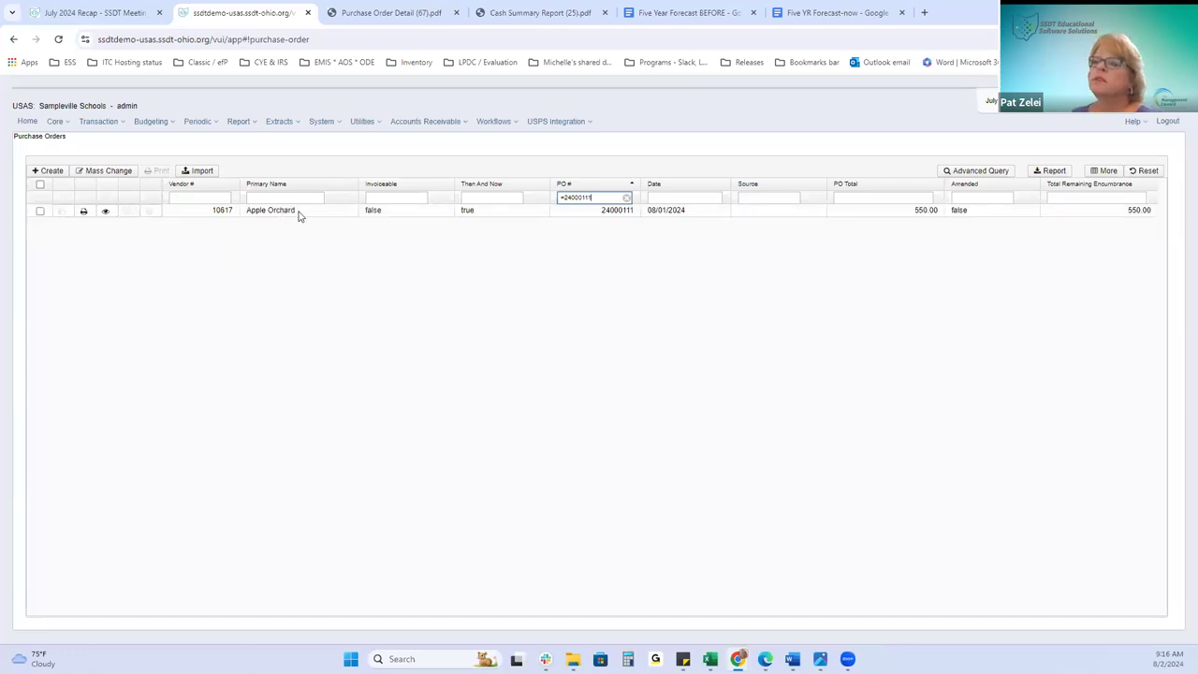
click(104, 213)
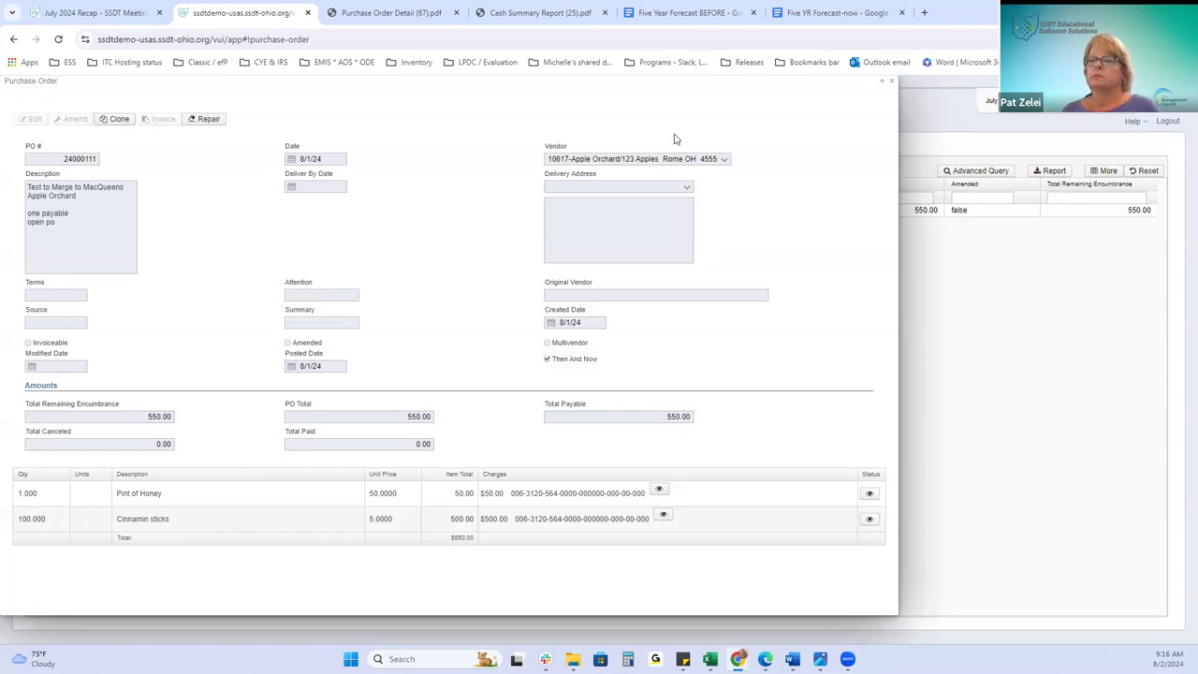
click(891, 81)
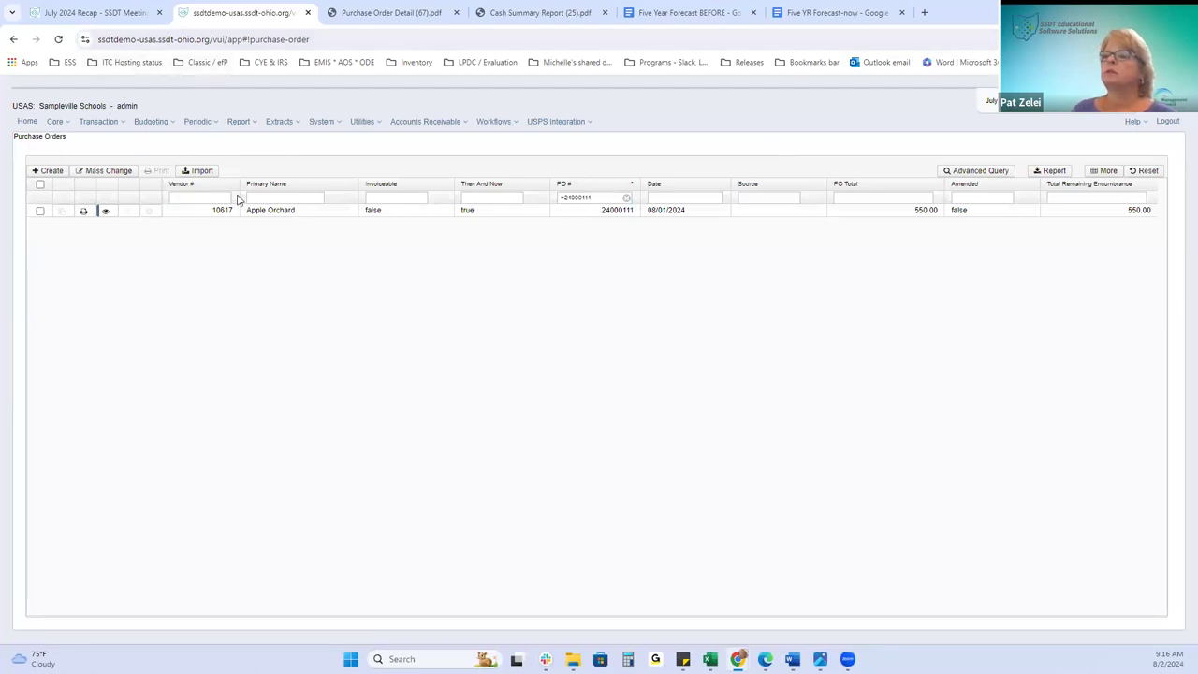
- Check payables by vendor and in Detail, then open Transaction > AP Invoices
click(99, 123)
click(101, 175)
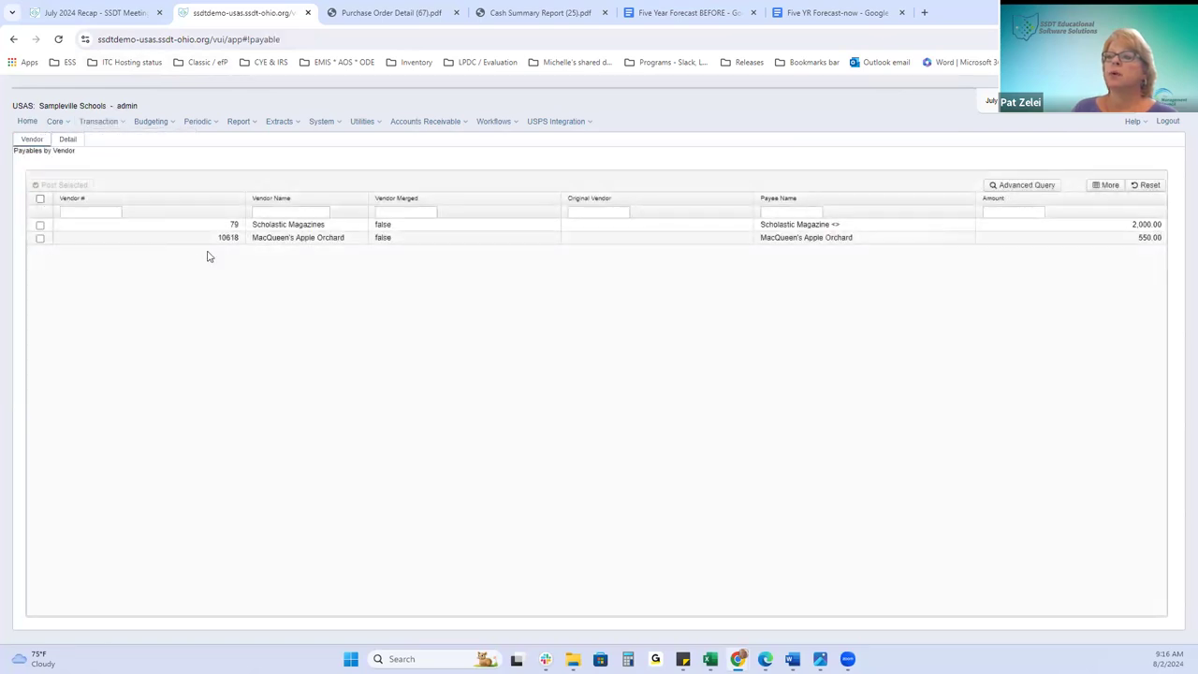
click(69, 138)
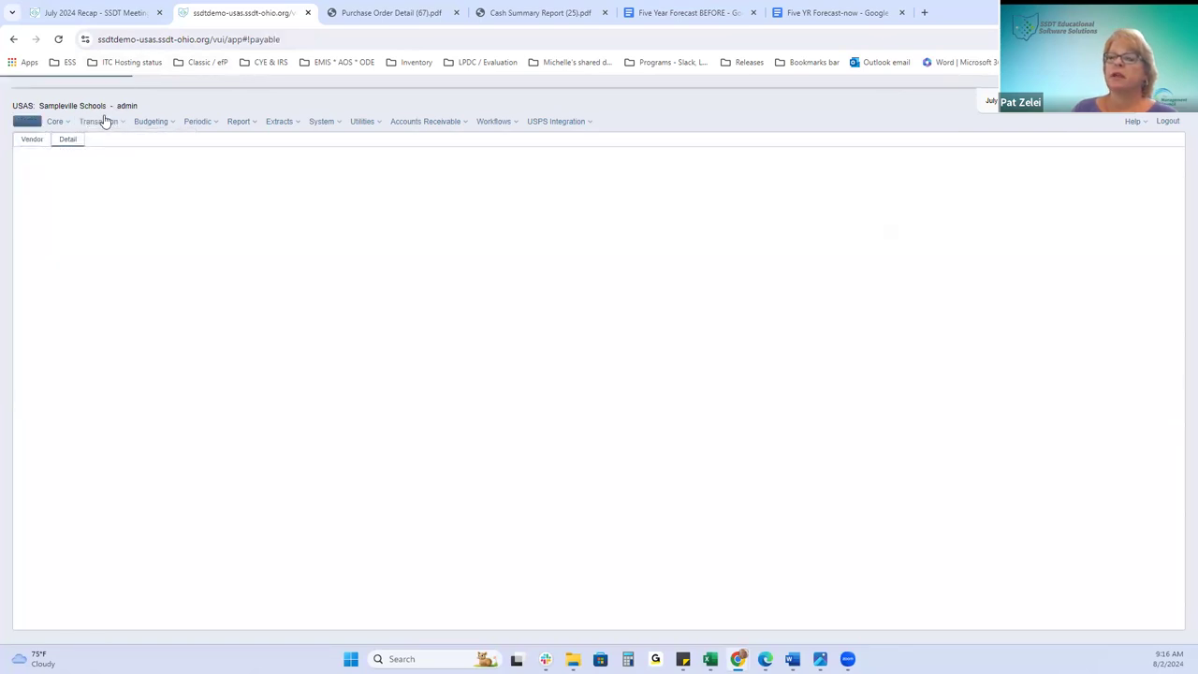
click(99, 121)
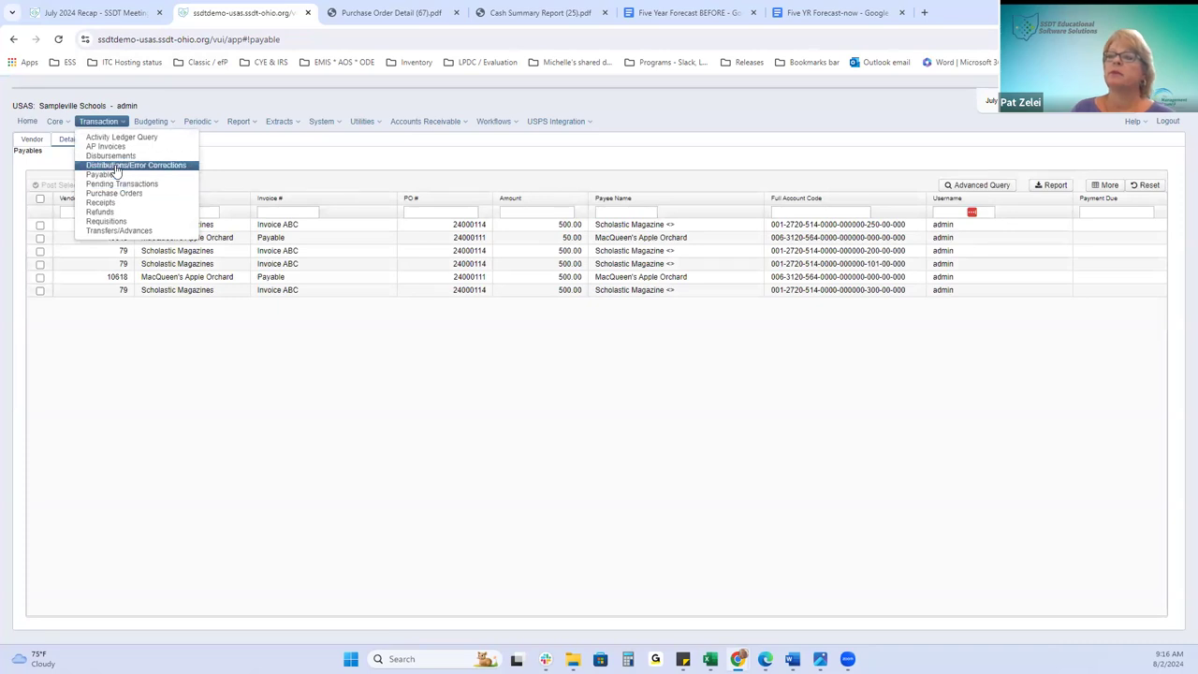
click(378, 171)
click(97, 123)
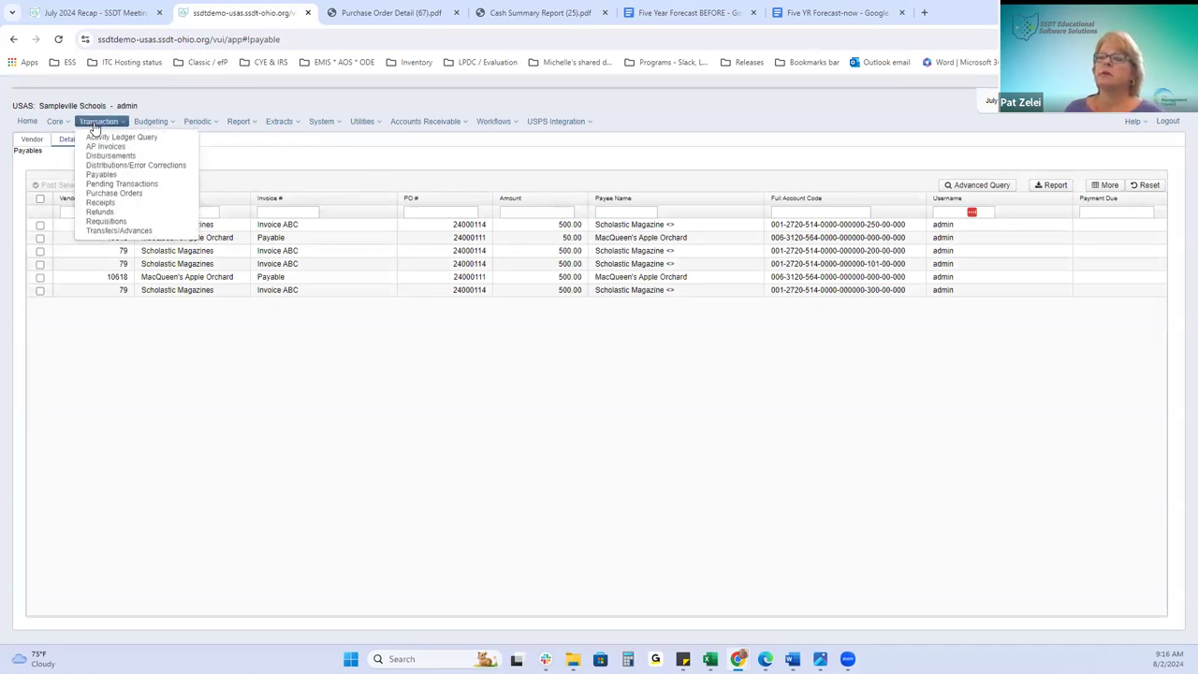
click(915, 275)
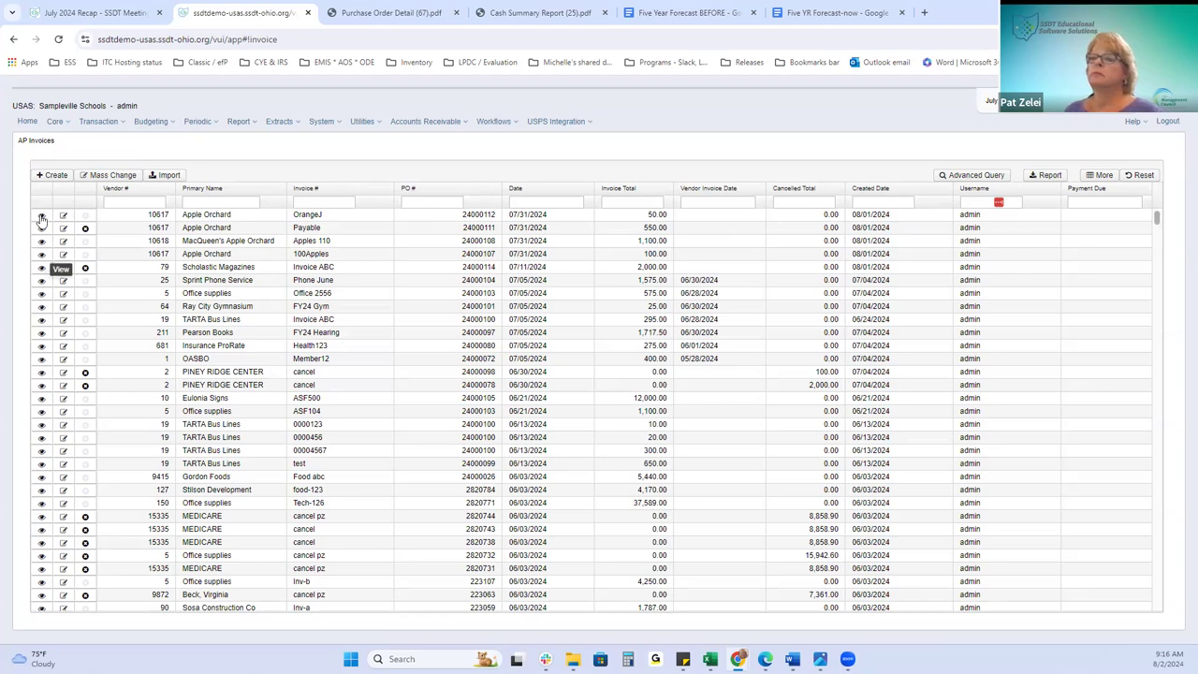
click(42, 219)
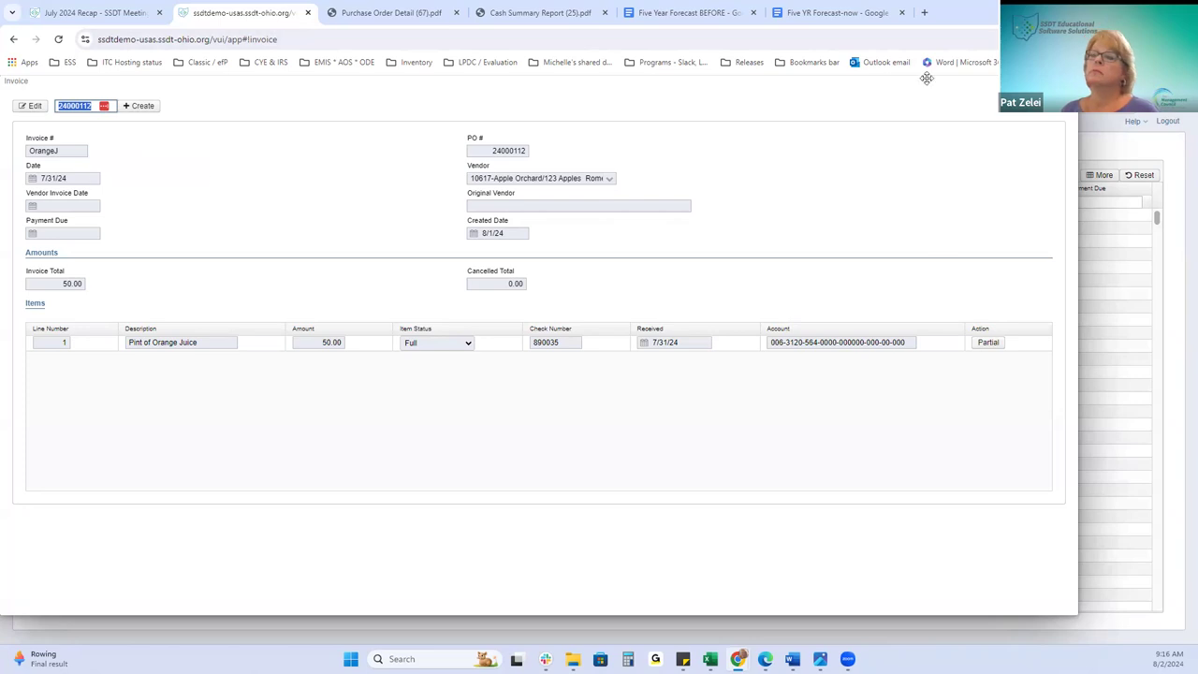
click(104, 105)
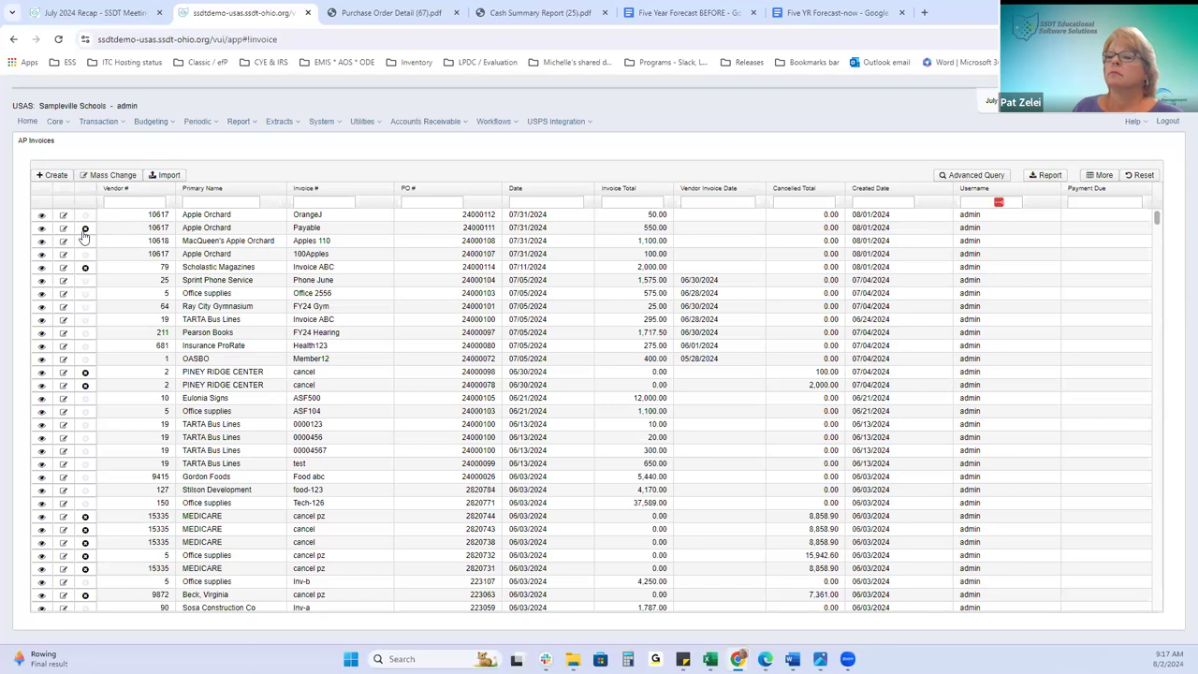
- Post the 550.00 MacQueen's Apple Orchard payable as a disbursement, then return to the July 2024 Recap
click(98, 121)
click(102, 174)
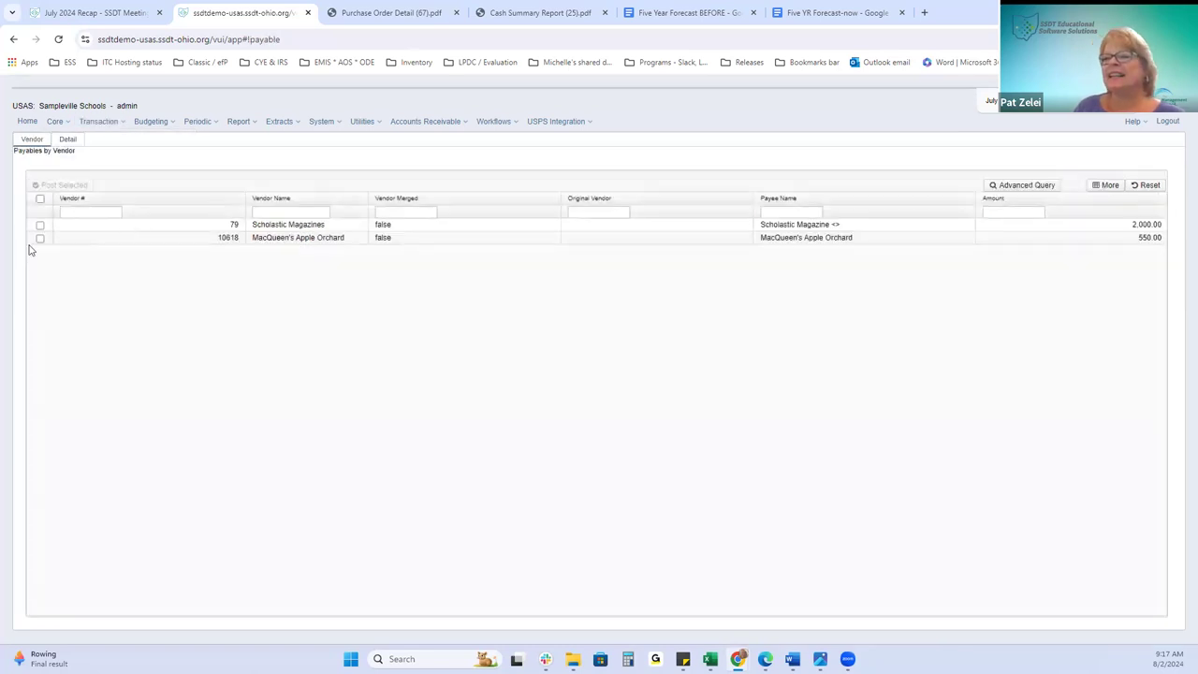
click(40, 238)
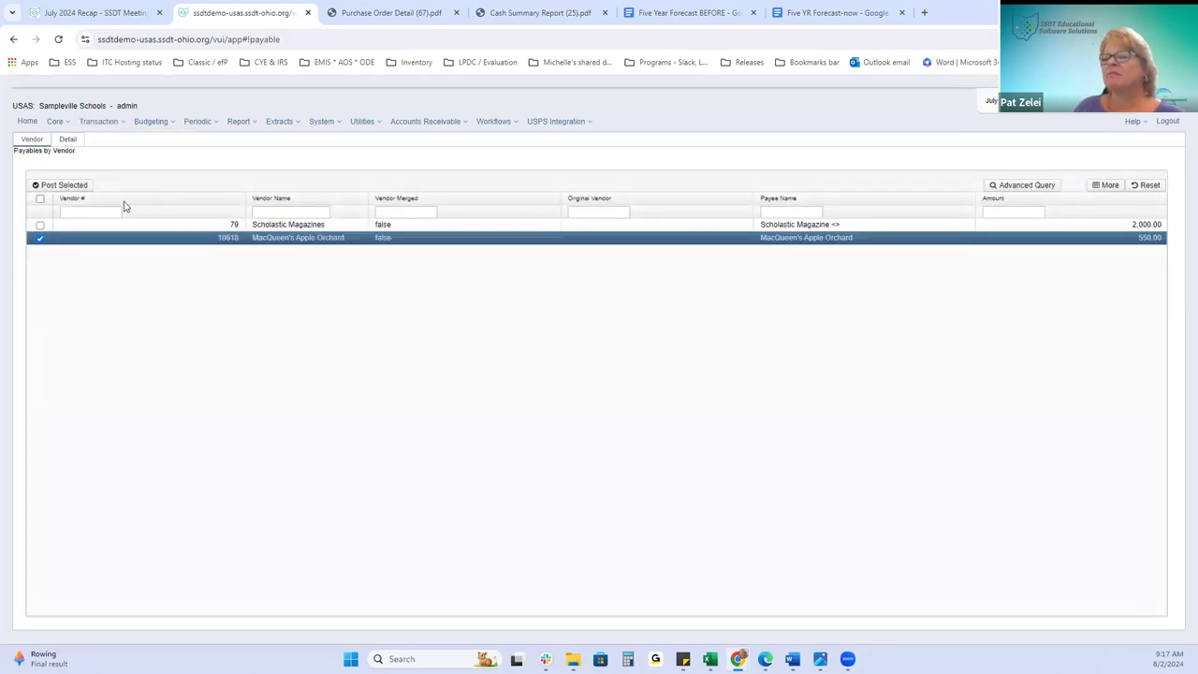
click(75, 185)
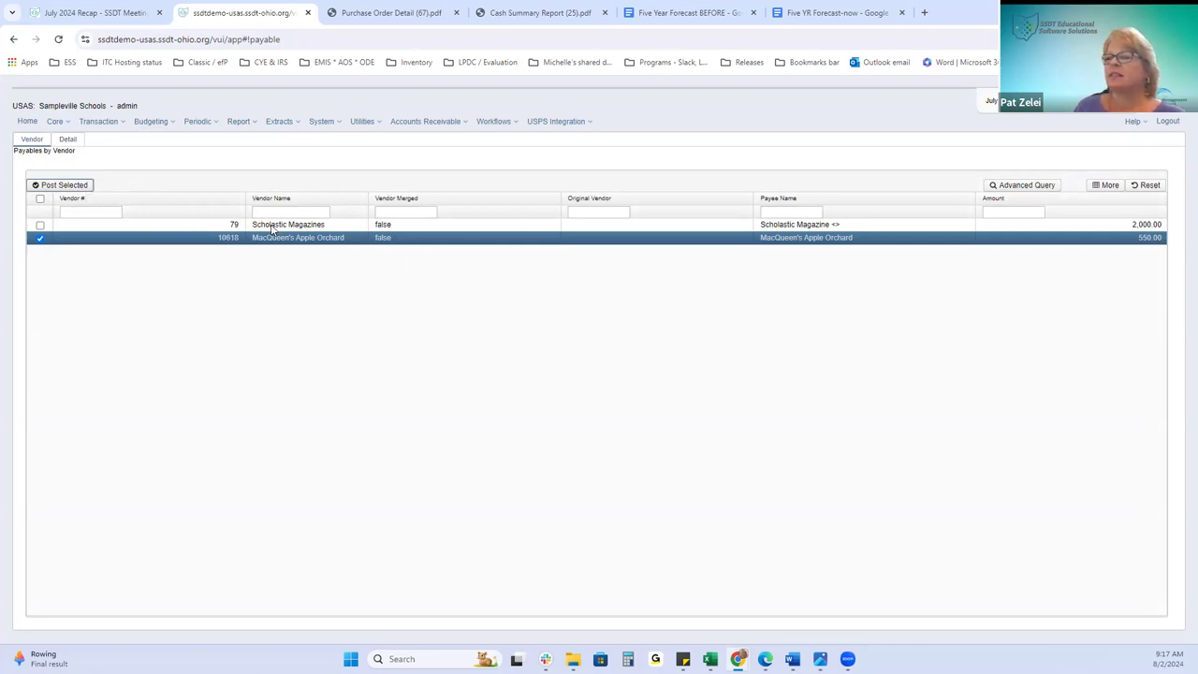
click(75, 186)
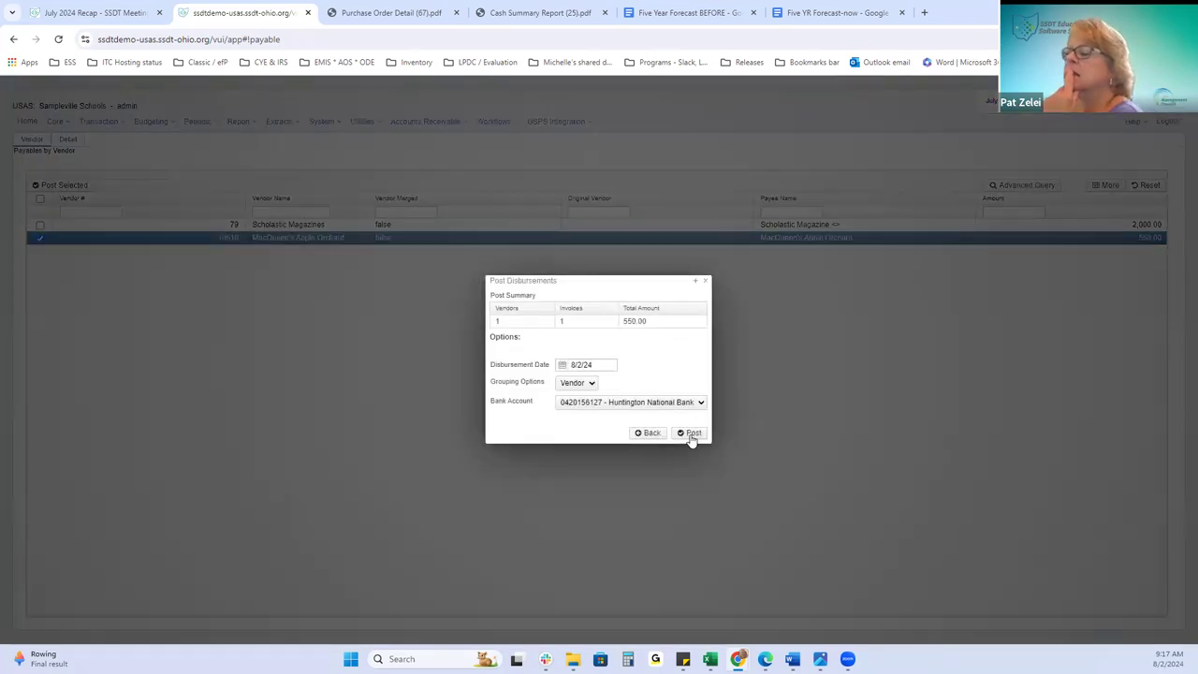
click(690, 434)
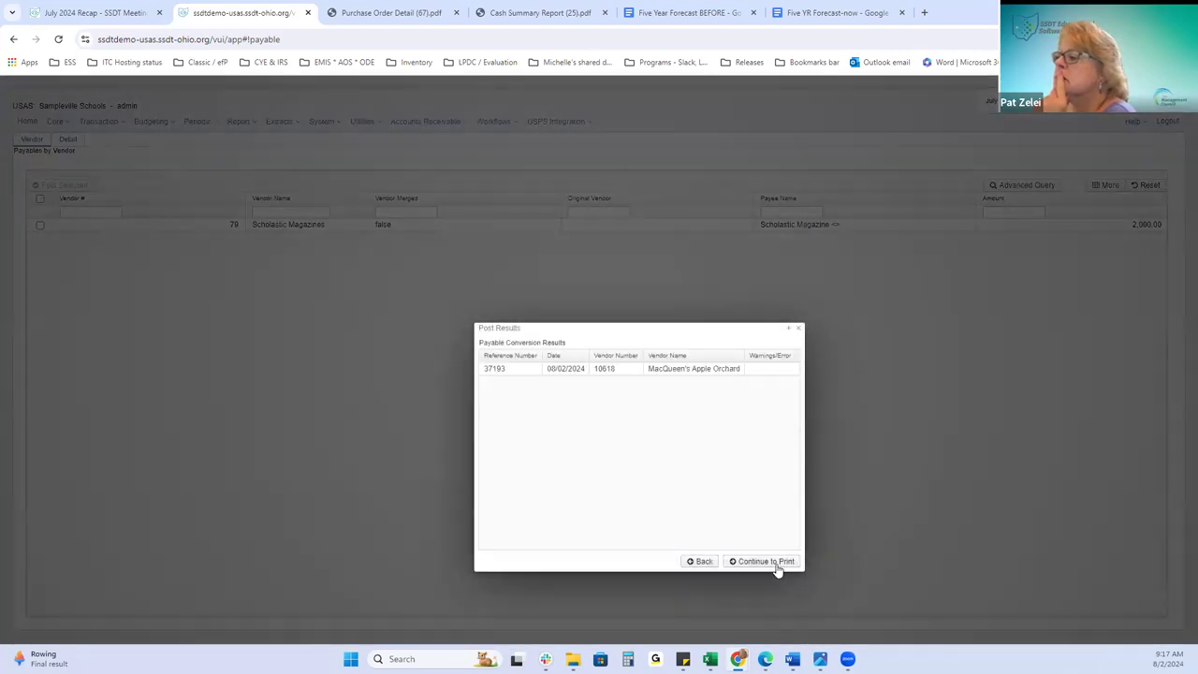
click(767, 561)
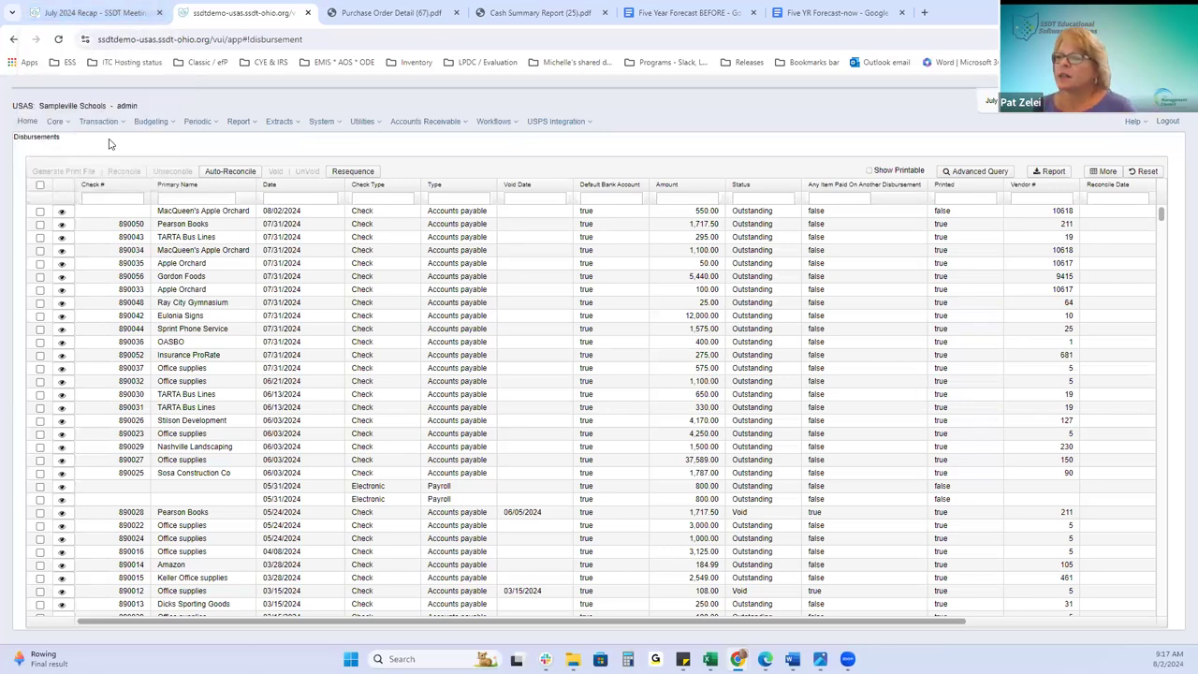
click(53, 10)
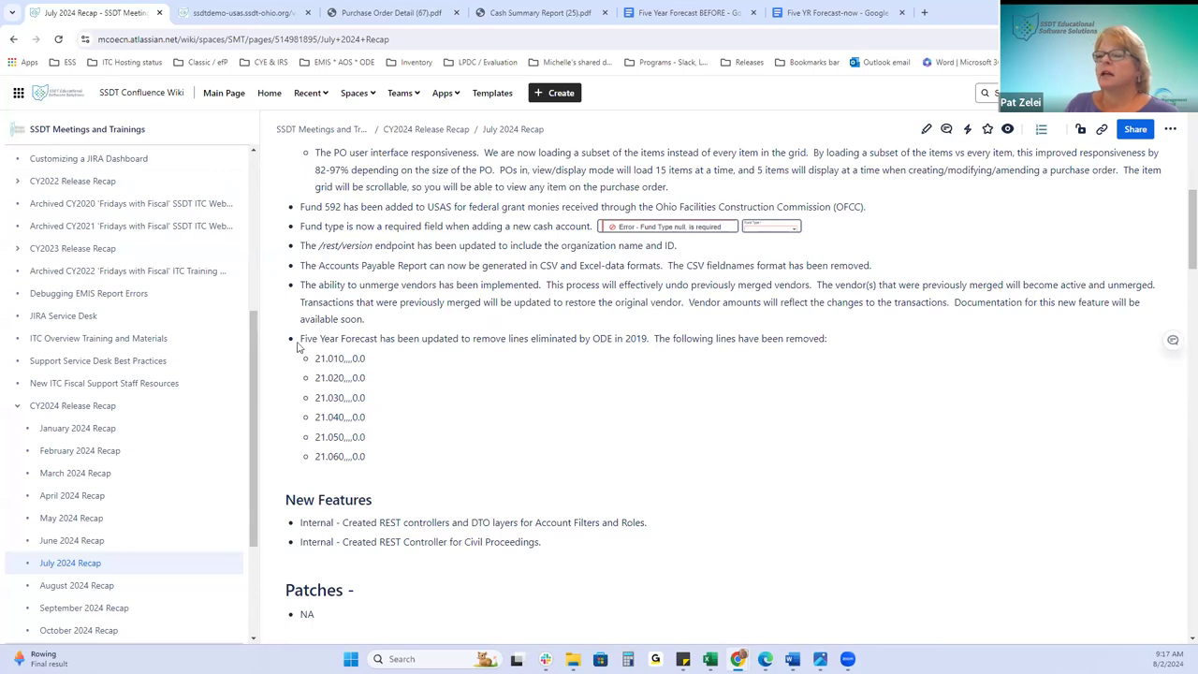
- Find the Five Year Forecast bullet, then view the BEFORE document still listing lines 21.01–21.03 at 0
scroll(455, 350, up, 3)
scroll(455, 354, down, 3)
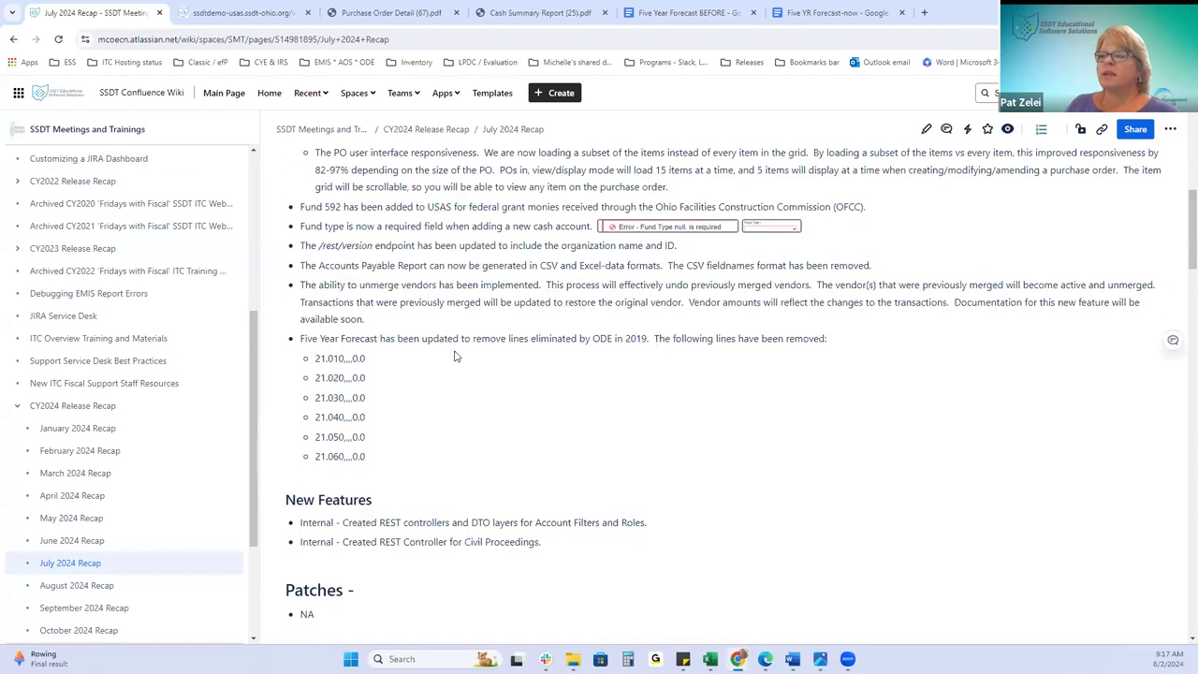
scroll(454, 356, down, 1)
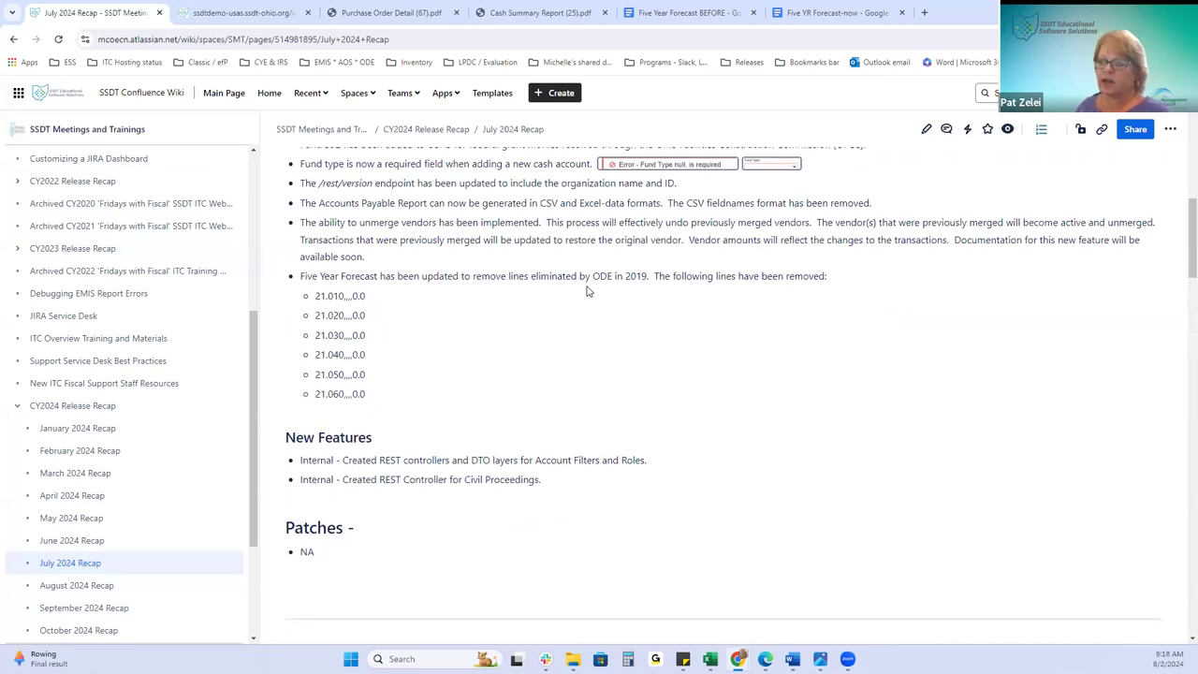
click(683, 25)
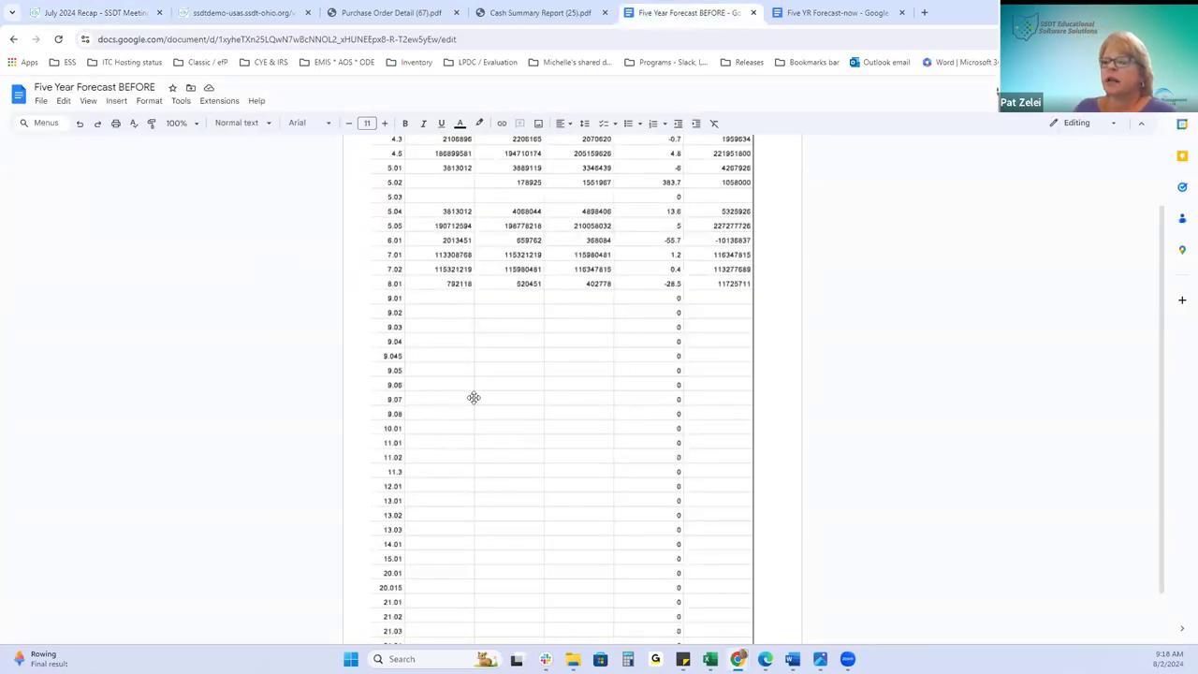
- Compare the BEFORE table's lines 21.01–21.06 with Five YR Forecast-now, then return to the July 2024 Recap
scroll(473, 399, down, 1)
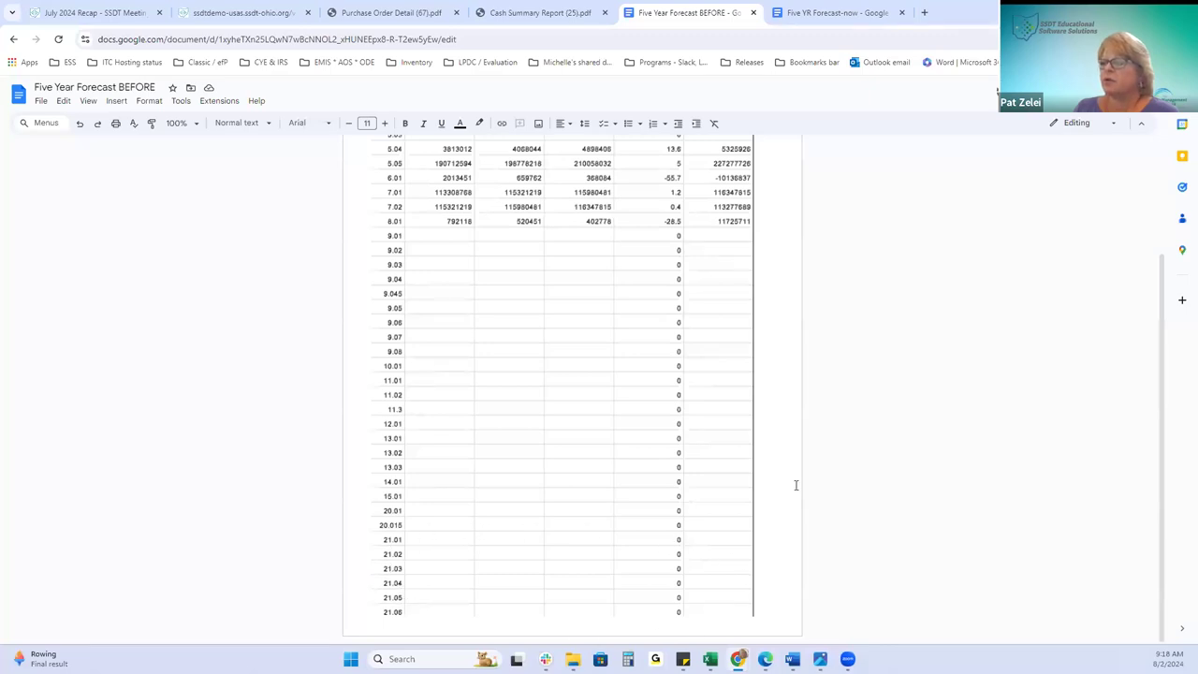
click(824, 14)
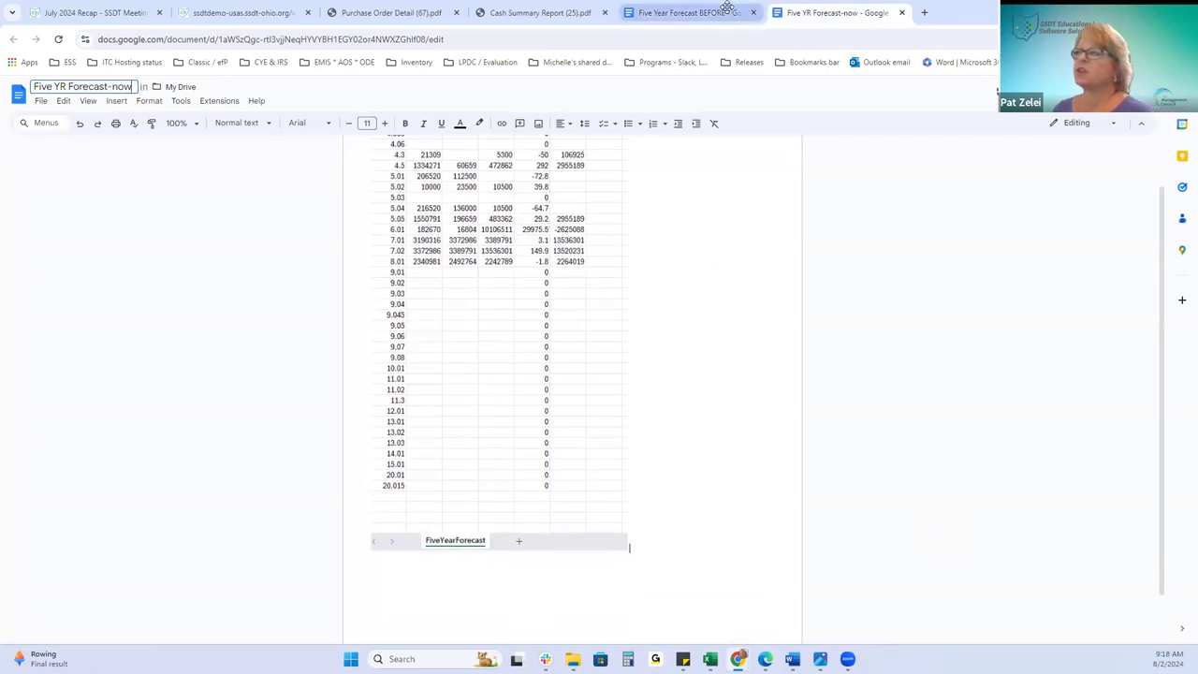
click(239, 11)
click(89, 12)
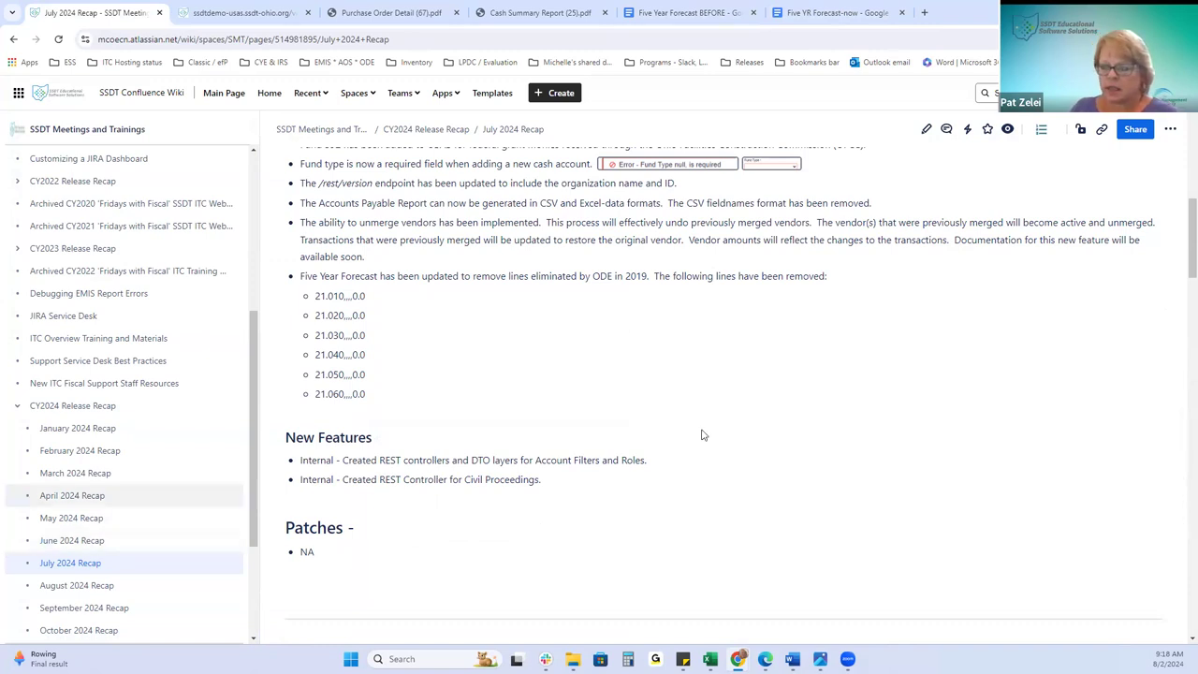
scroll(514, 457, down, 1)
scroll(513, 457, down, 1)
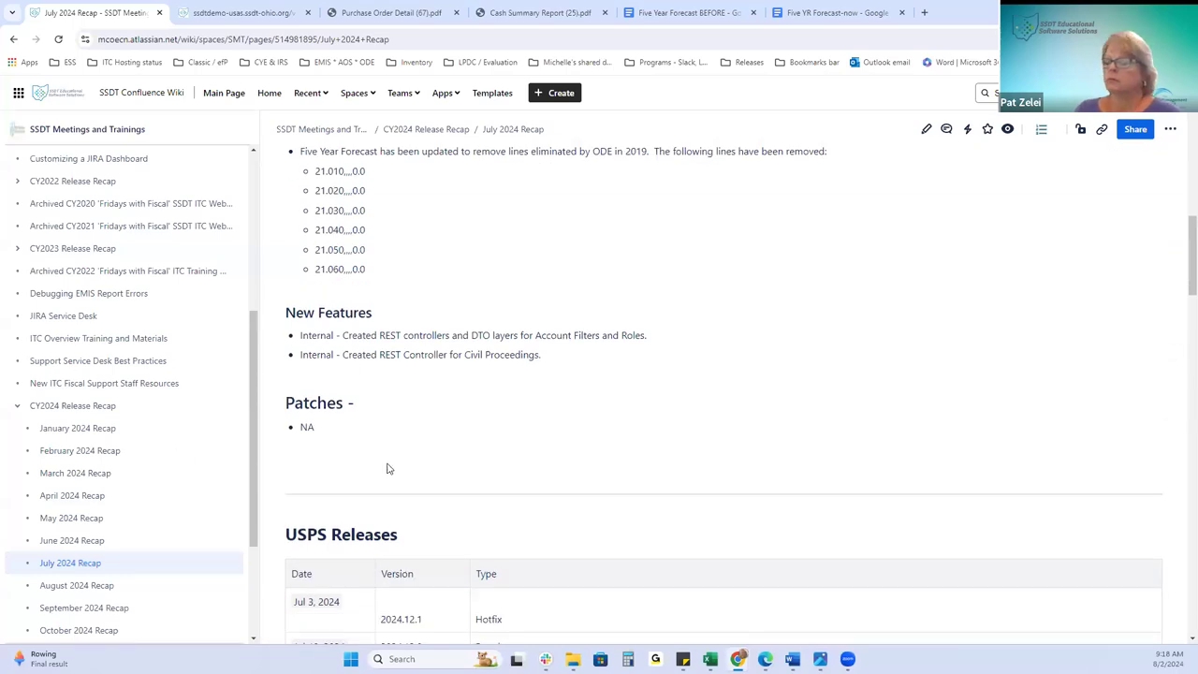
scroll(392, 467, down, 4)
scroll(396, 461, down, 1)
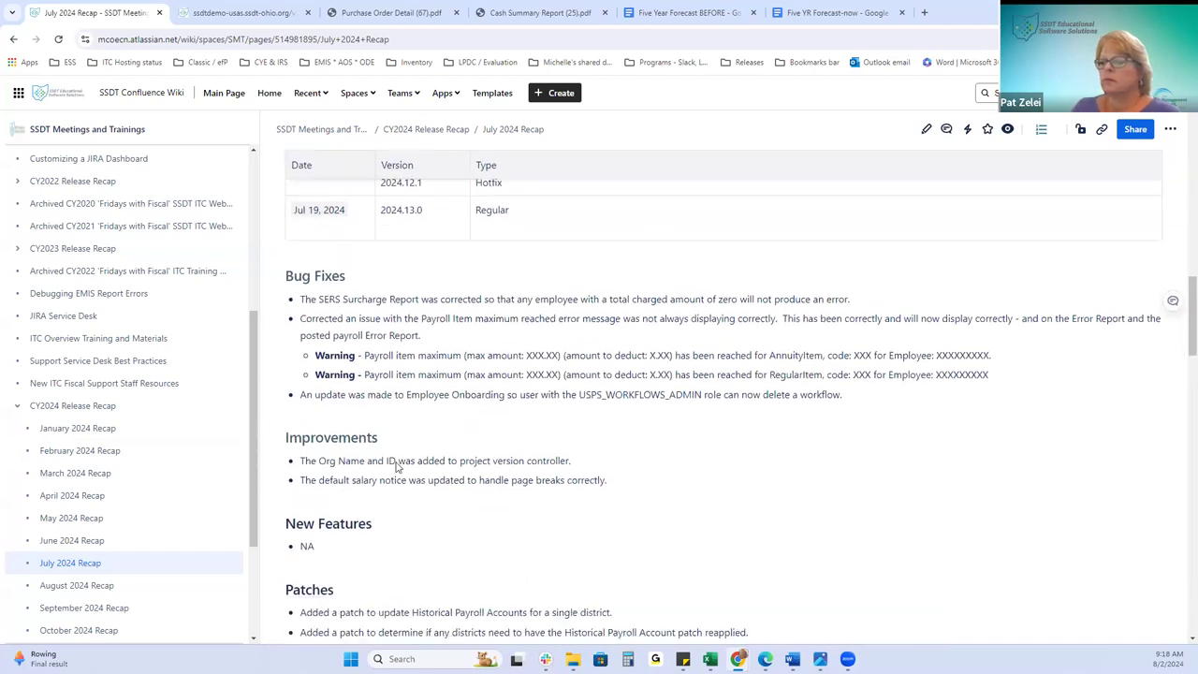
scroll(396, 467, down, 3)
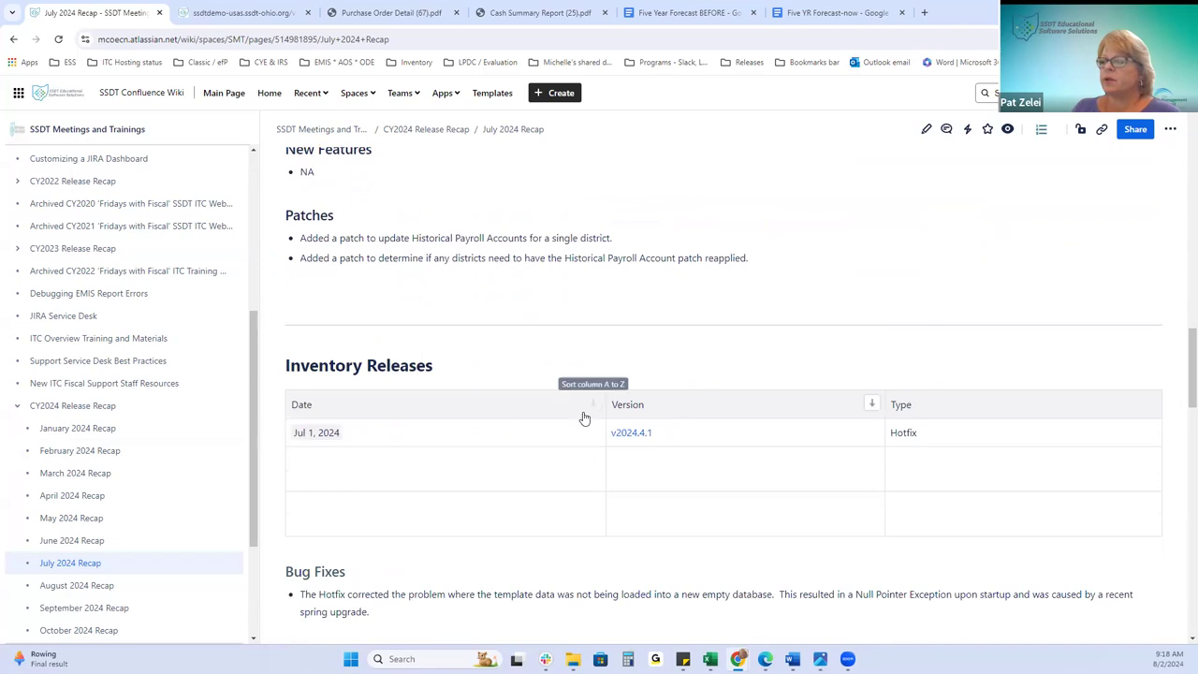
scroll(573, 433, down, 1)
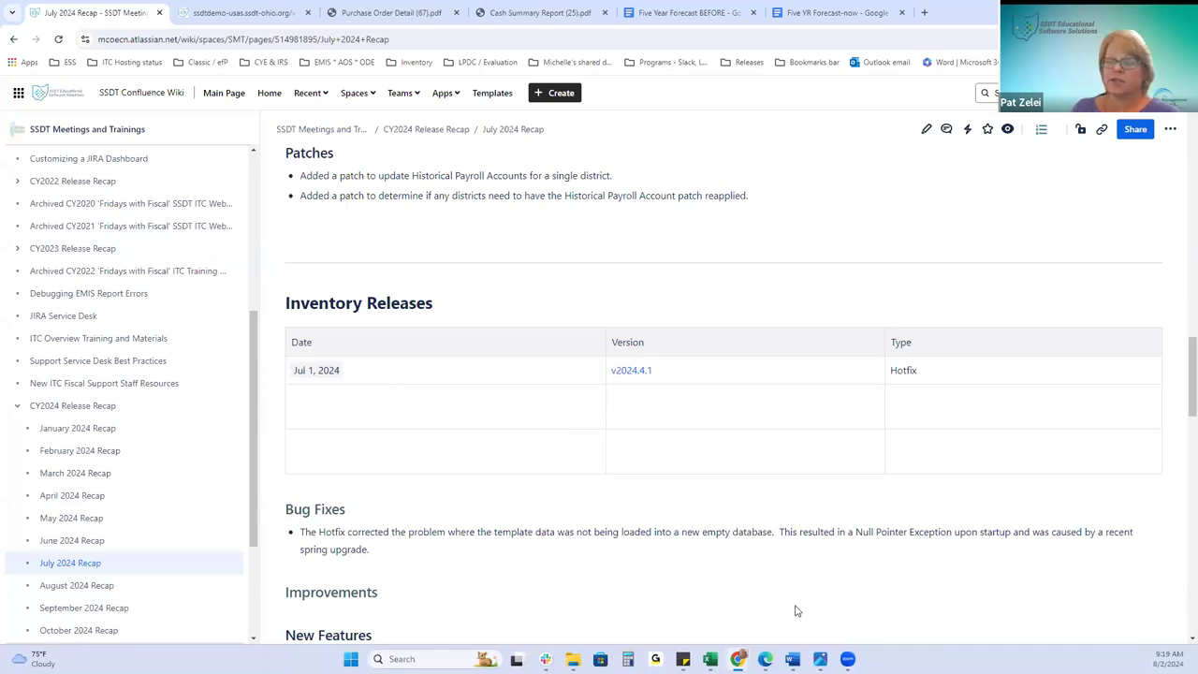
scroll(683, 600, down, 1)
scroll(683, 601, down, 10)
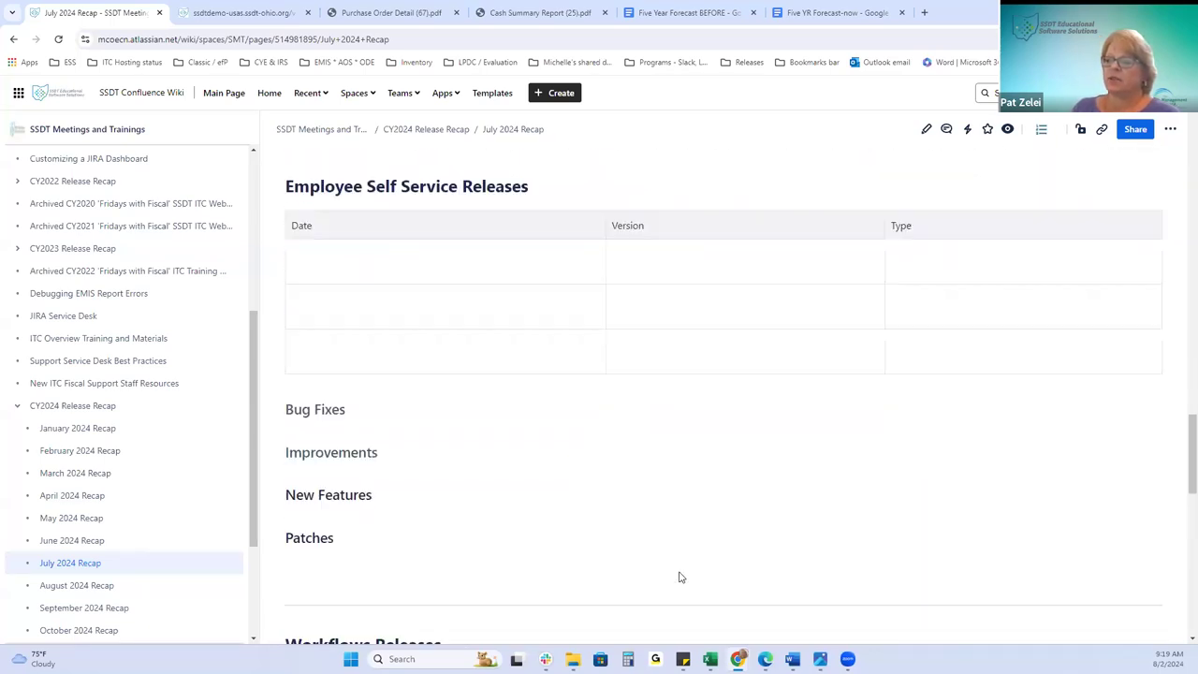
scroll(680, 577, down, 3)
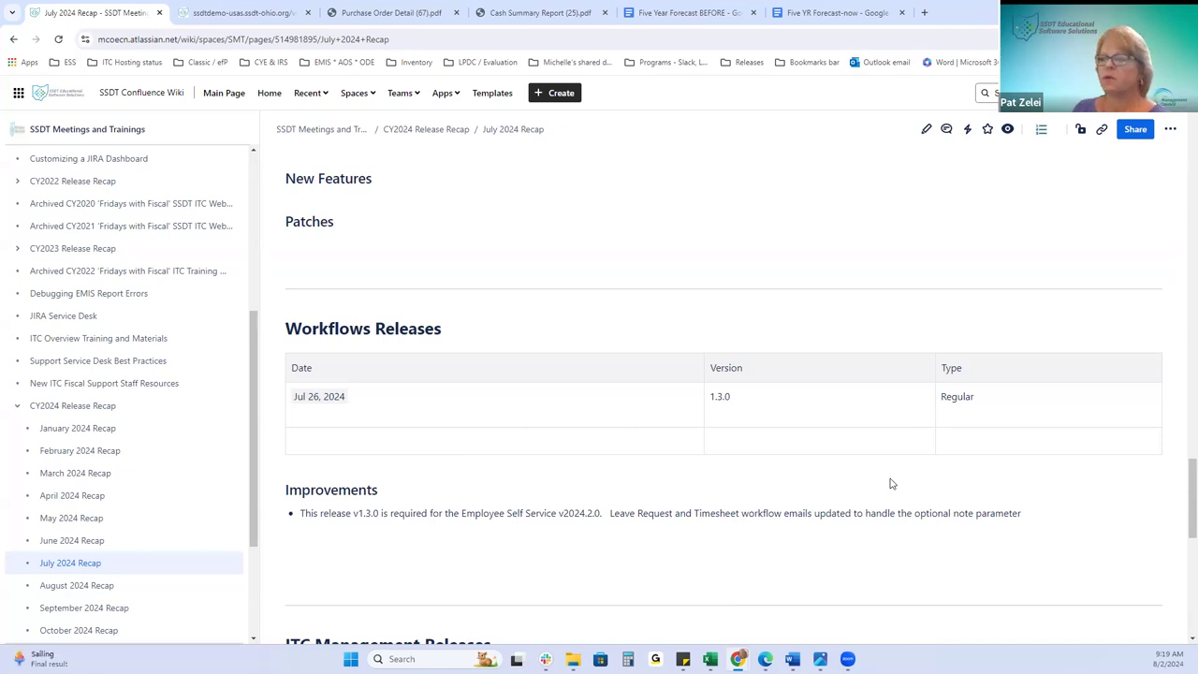
scroll(890, 481, up, 1)
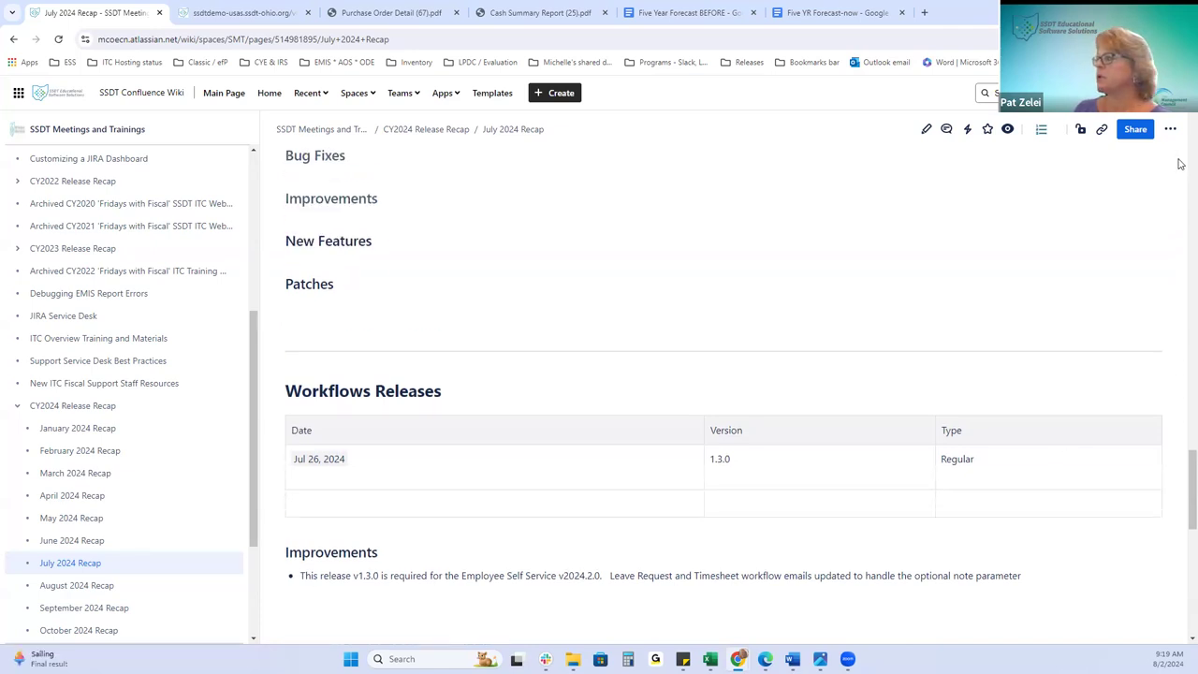
scroll(1179, 163, up, 5)
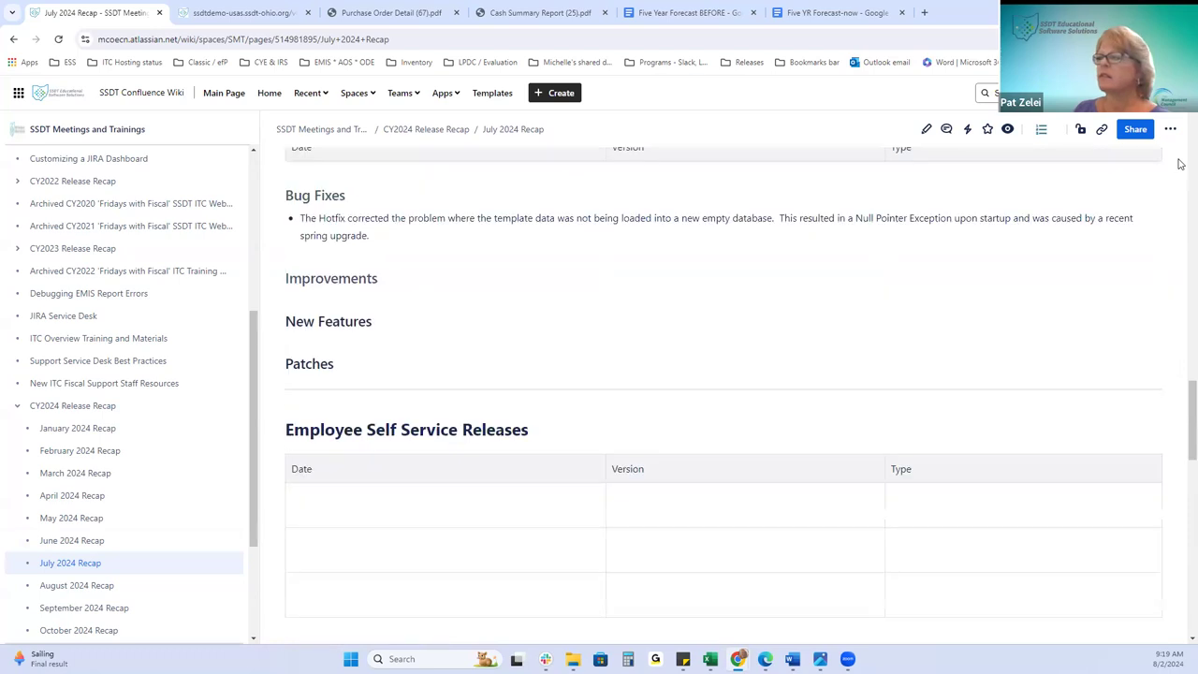
scroll(1180, 164, up, 5)
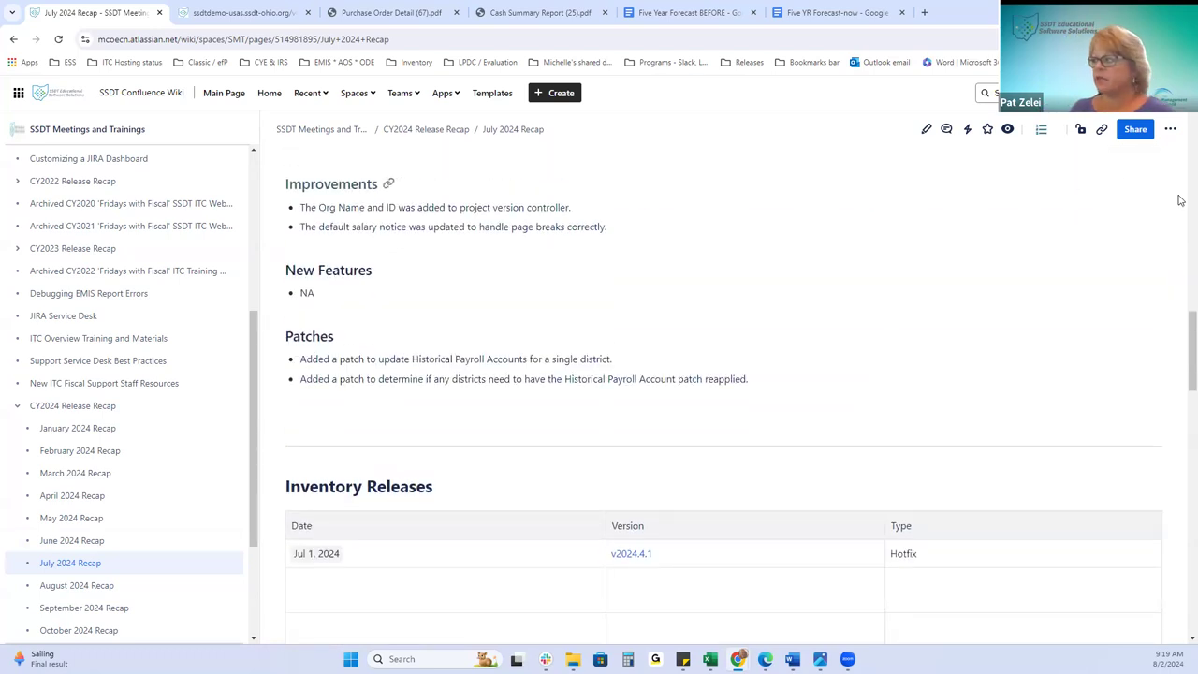
scroll(1180, 161, up, 10)
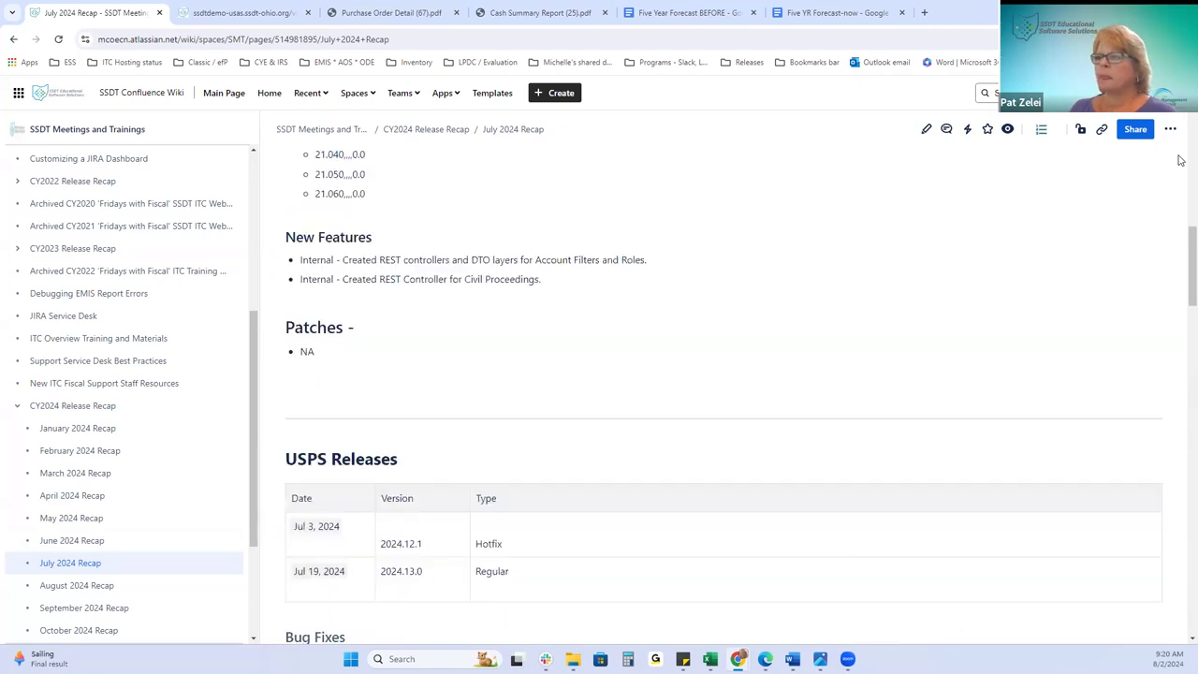
scroll(1138, 337, down, 2)
scroll(1137, 333, down, 5)
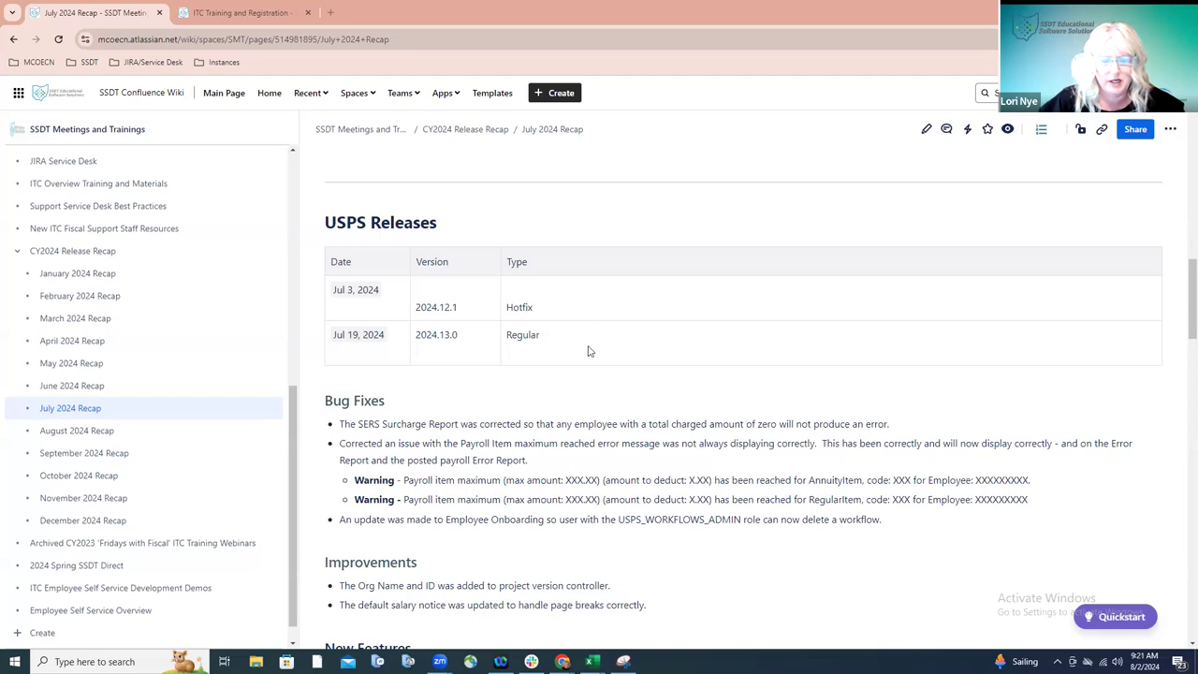
- Scroll the July 2024 Recap down to the Bug Fixes list of USPS Historical Payroll Account patches
scroll(595, 390, down, 3)
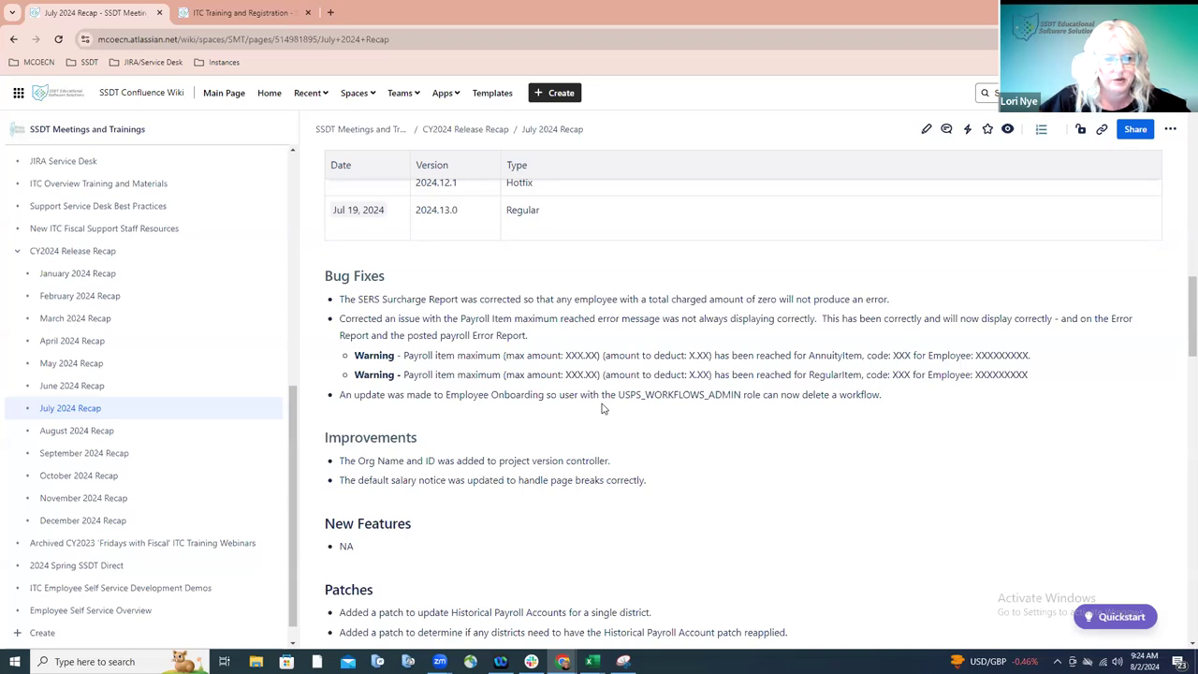
scroll(603, 408, down, 2)
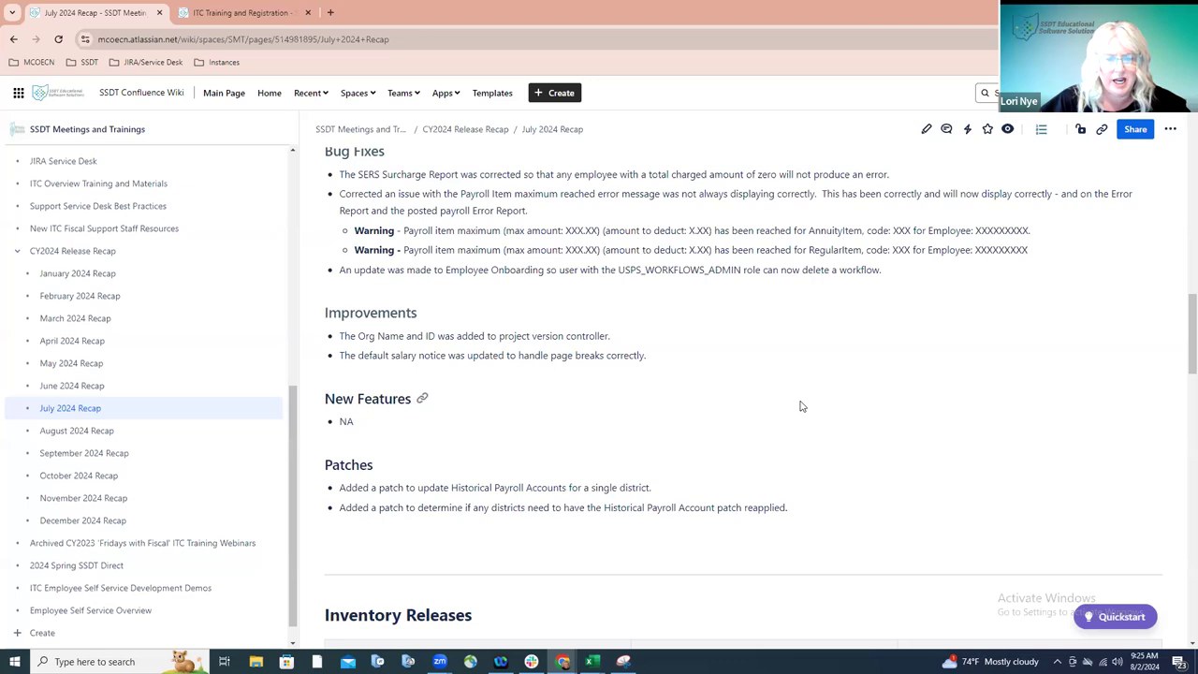
- Scroll further to show New Features as NA and the two Historical Payroll Account patches
scroll(799, 406, down, 1)
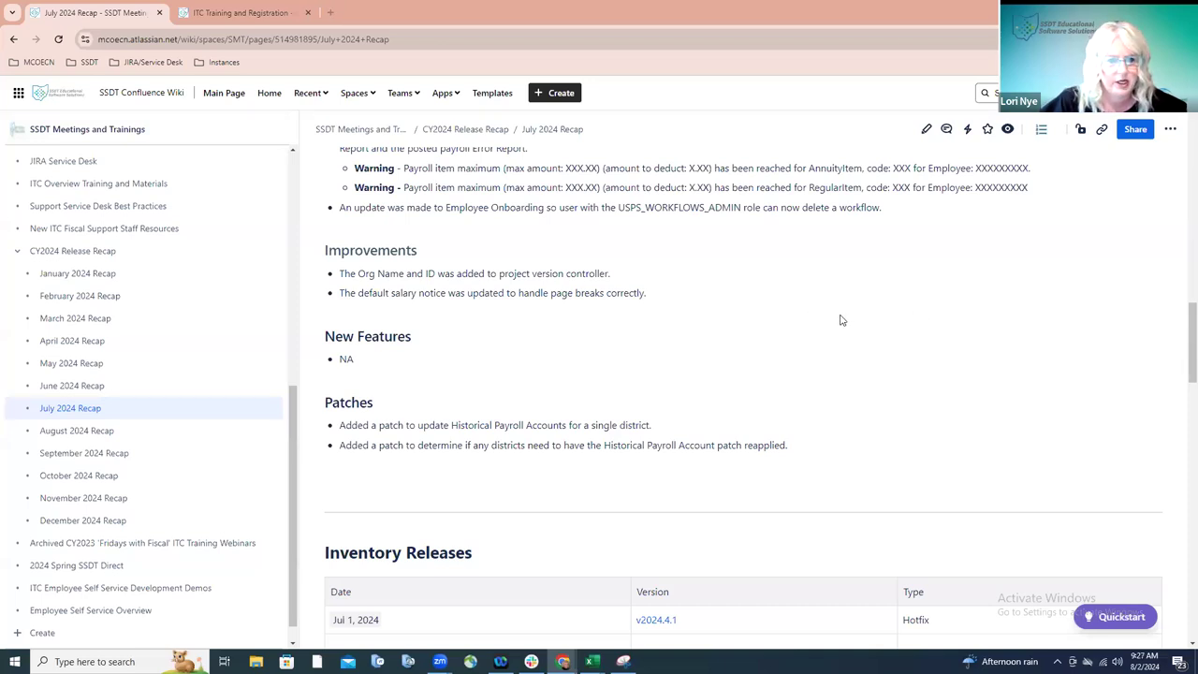
- Switch to the ITC Training and Registration page listing the Aug 2, 2024 July Release Recap training
click(258, 14)
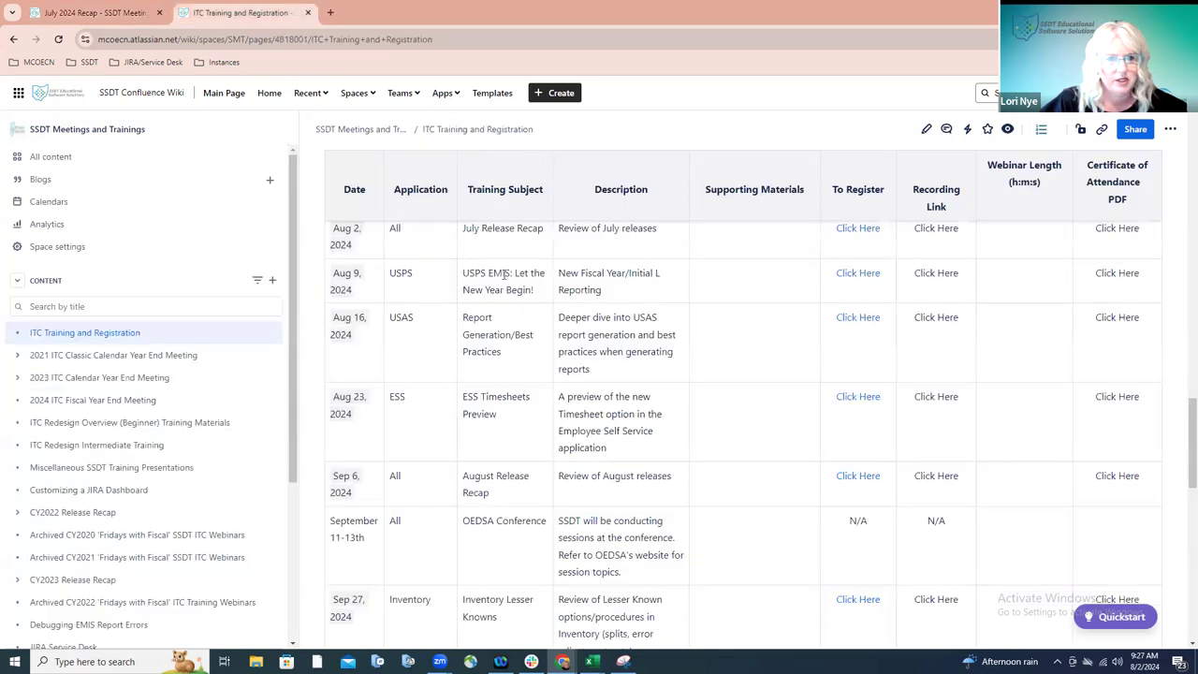